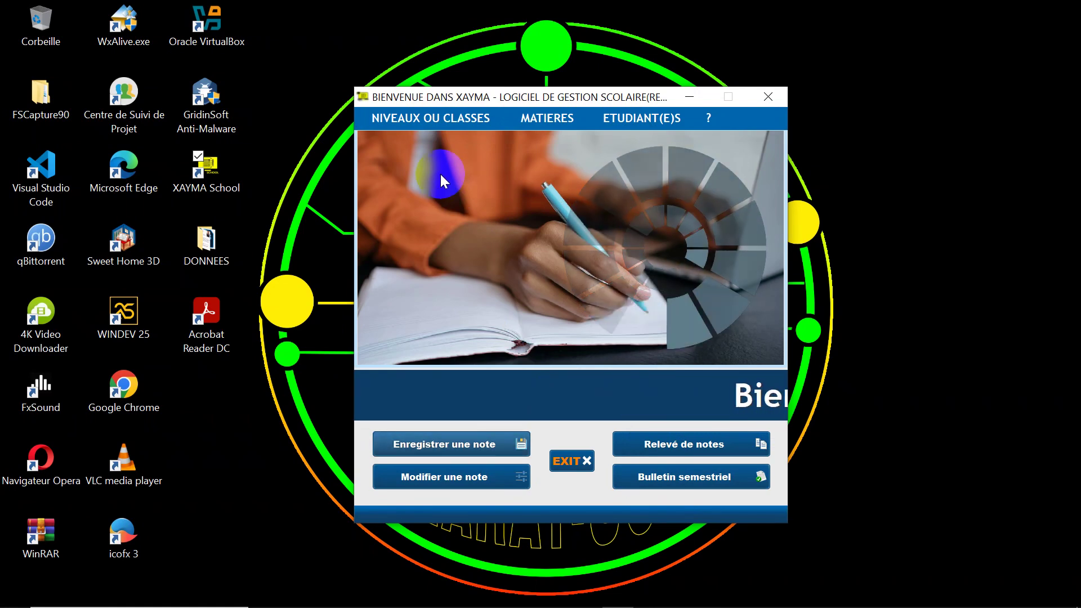
Step: Open the NIVEAUX OU CLASSES menu
{"action": "left_click", "coordinate": [422, 118]}
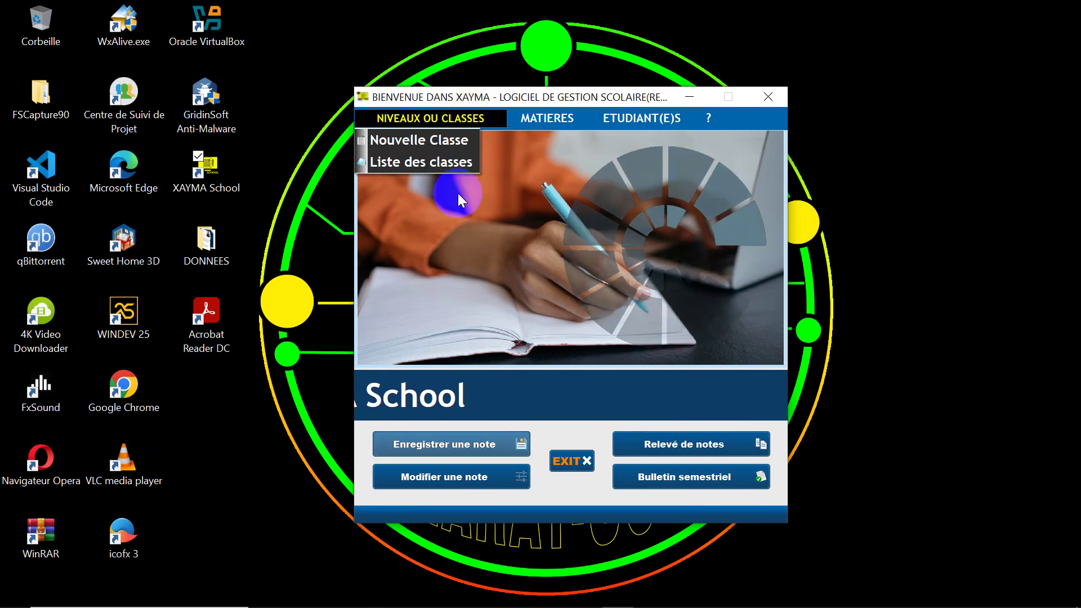
Step: Save a new class named BATIMENT, close its form, and reopen the NIVEAUX OU CLASSES menu
{"action": "left_click", "coordinate": [414, 139]}
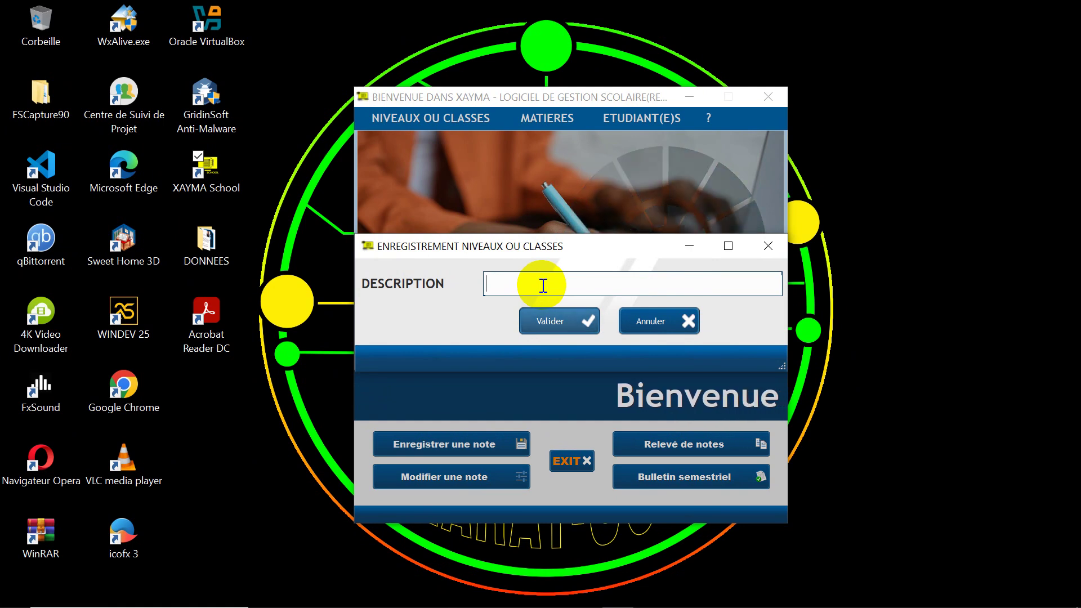
{"action": "type", "text": "BA"}
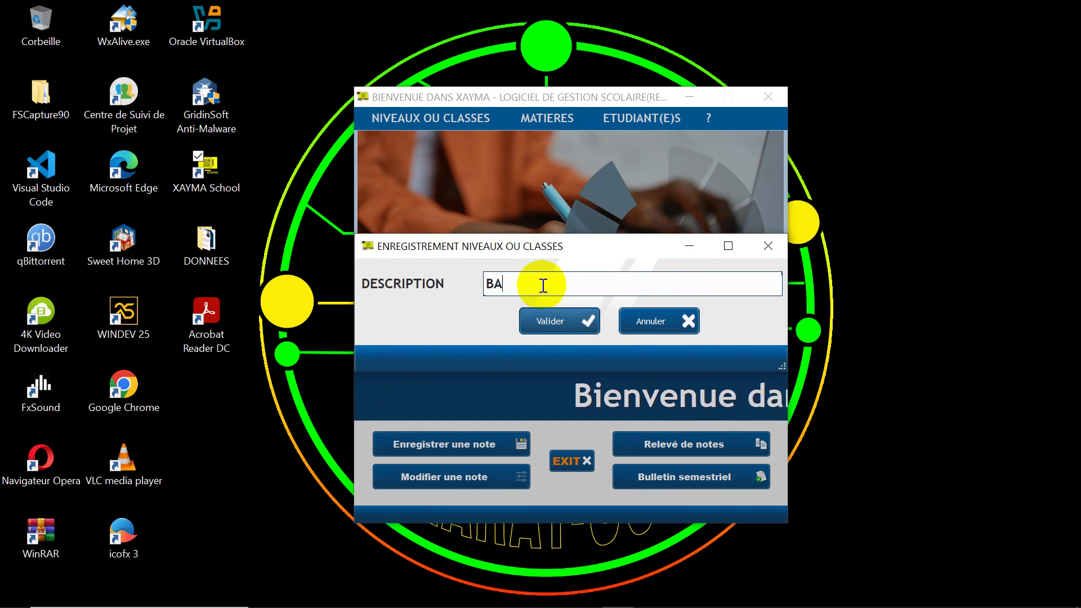
{"action": "type", "text": "TIMENT"}
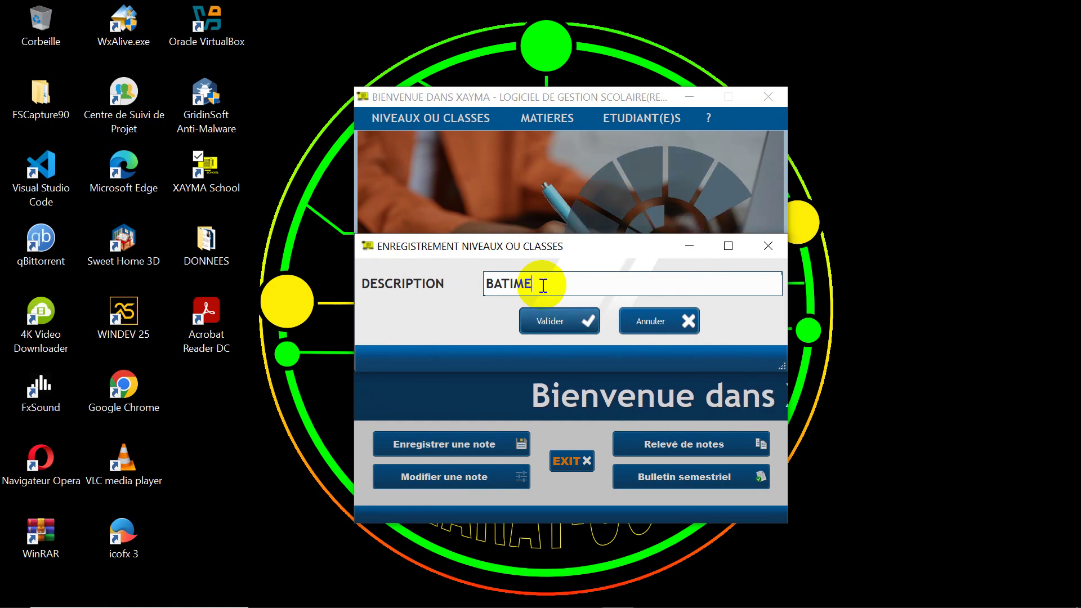
{"action": "left_click", "coordinate": [554, 322]}
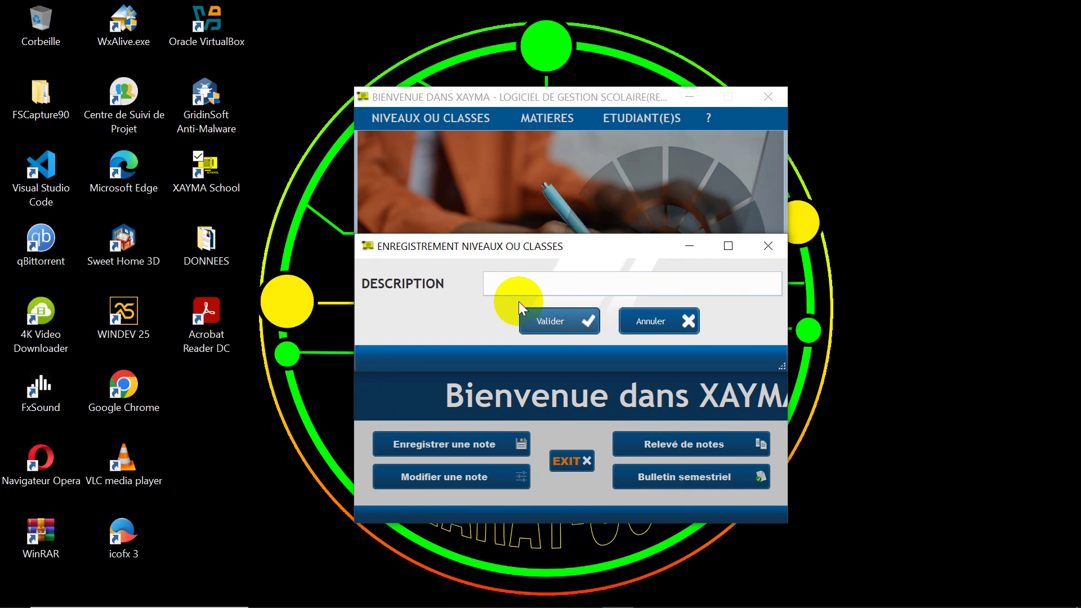
{"action": "left_click", "coordinate": [645, 322]}
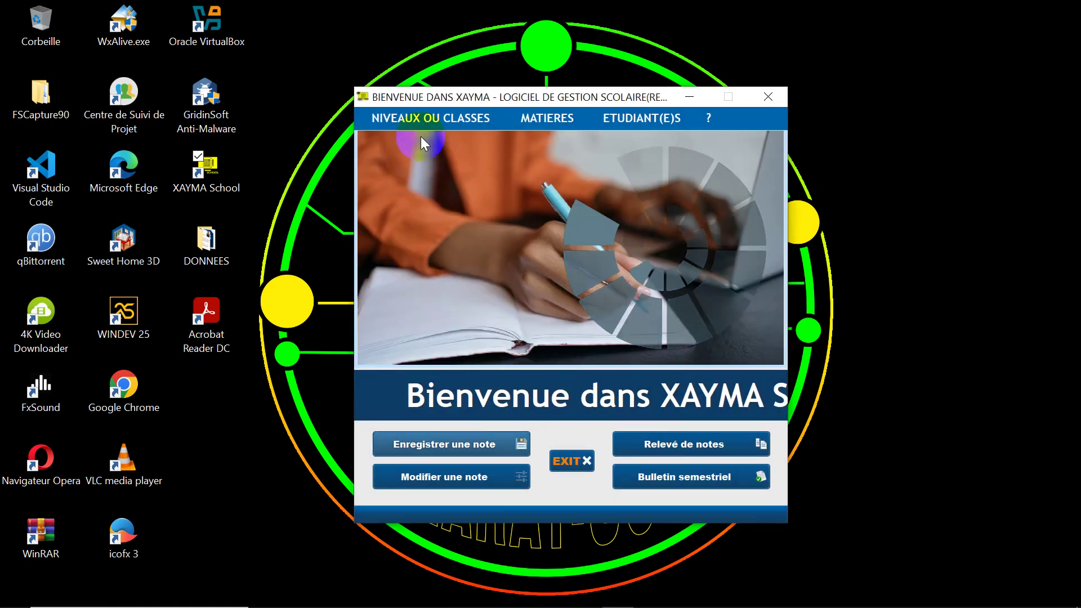
{"action": "left_click", "coordinate": [413, 118]}
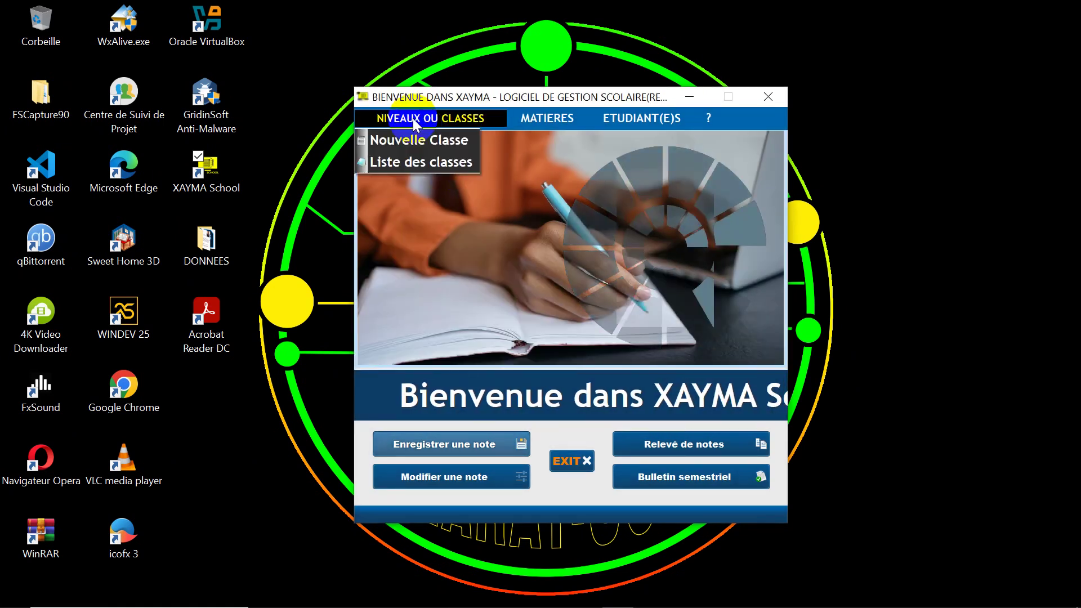
Step: From the class list, add and save a new class named 3D
{"action": "left_click", "coordinate": [420, 163]}
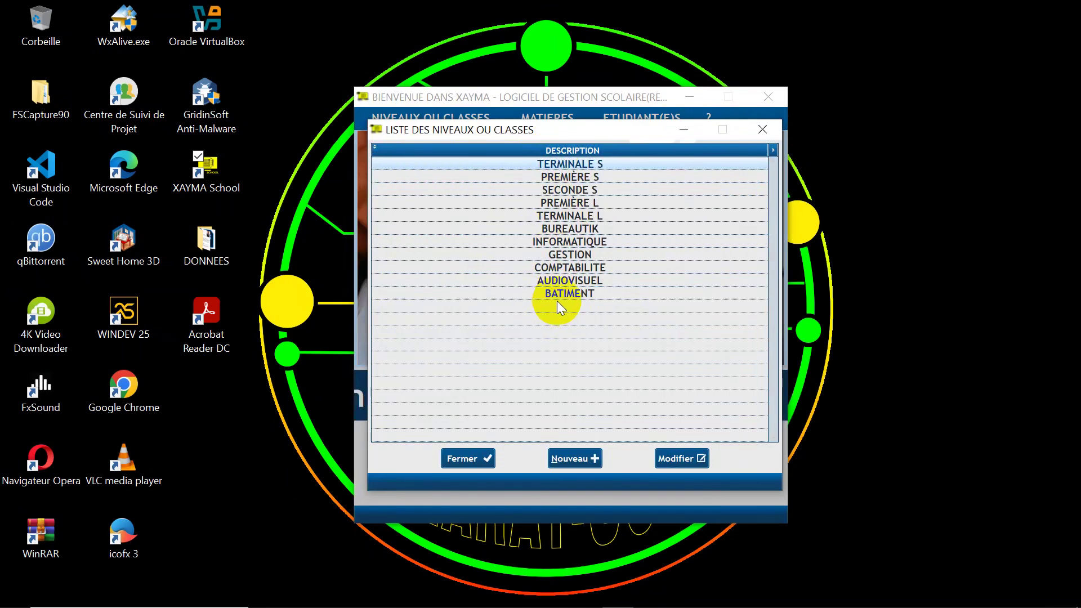
{"action": "left_click", "coordinate": [572, 460]}
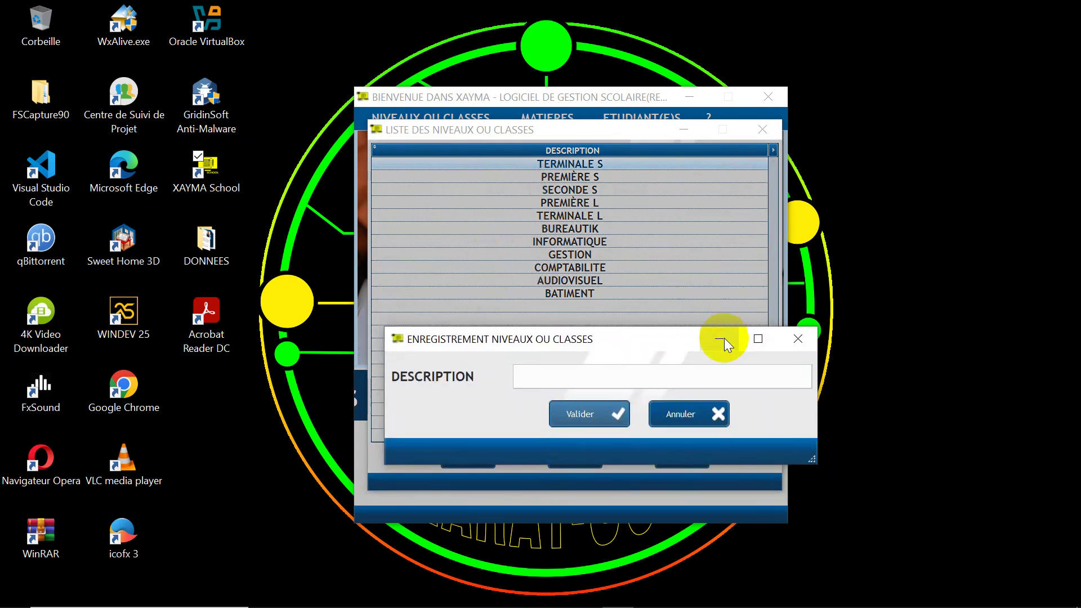
{"action": "left_click_drag", "start_coordinate": [671, 336], "coordinate": [661, 296]}
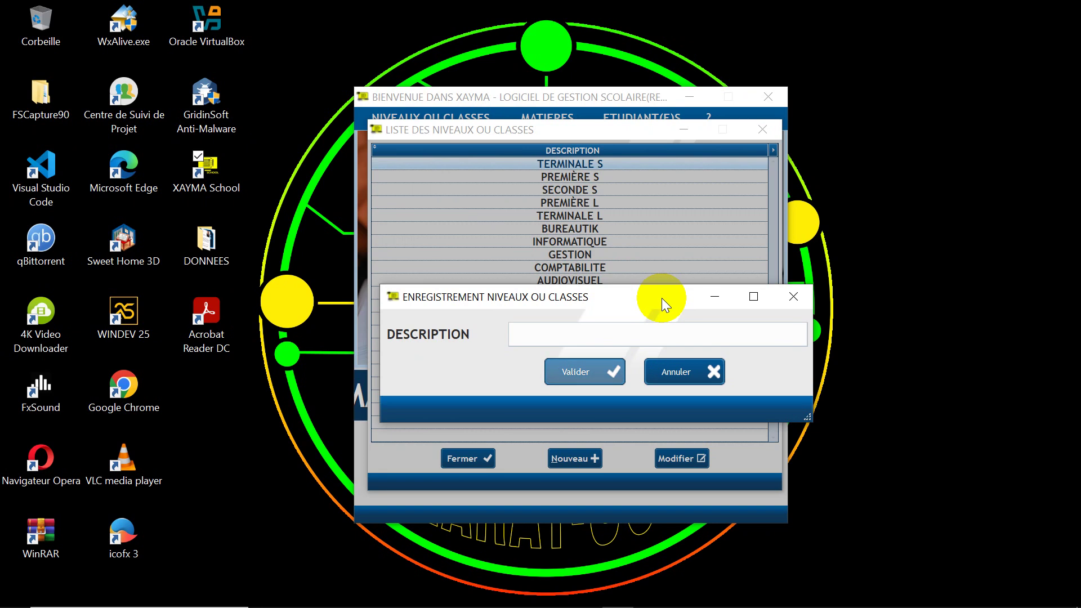
{"action": "left_click", "coordinate": [619, 333]}
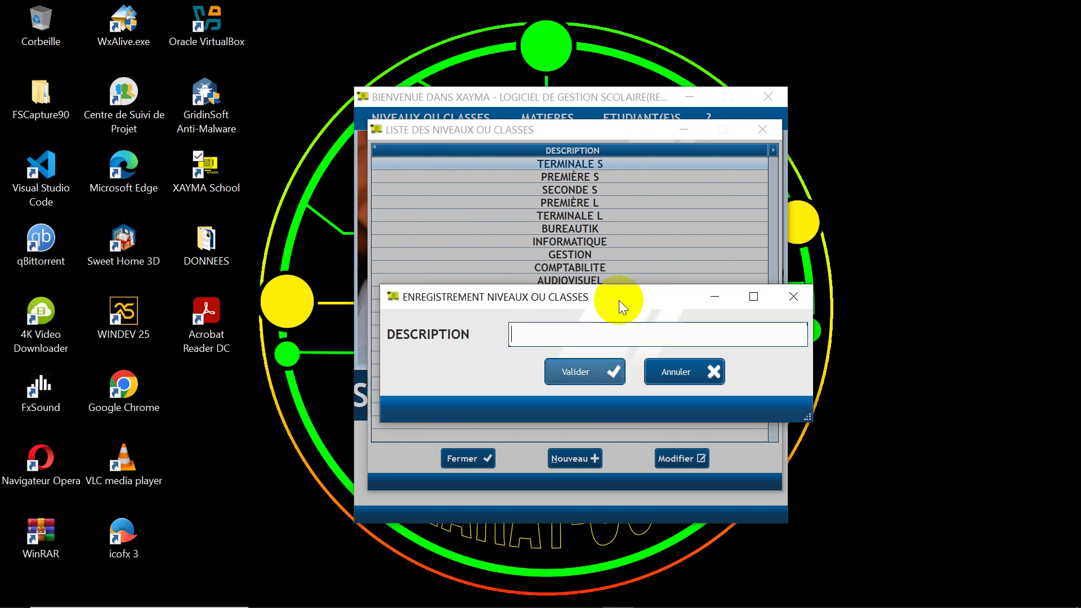
{"action": "left_click_drag", "start_coordinate": [619, 299], "coordinate": [601, 142]}
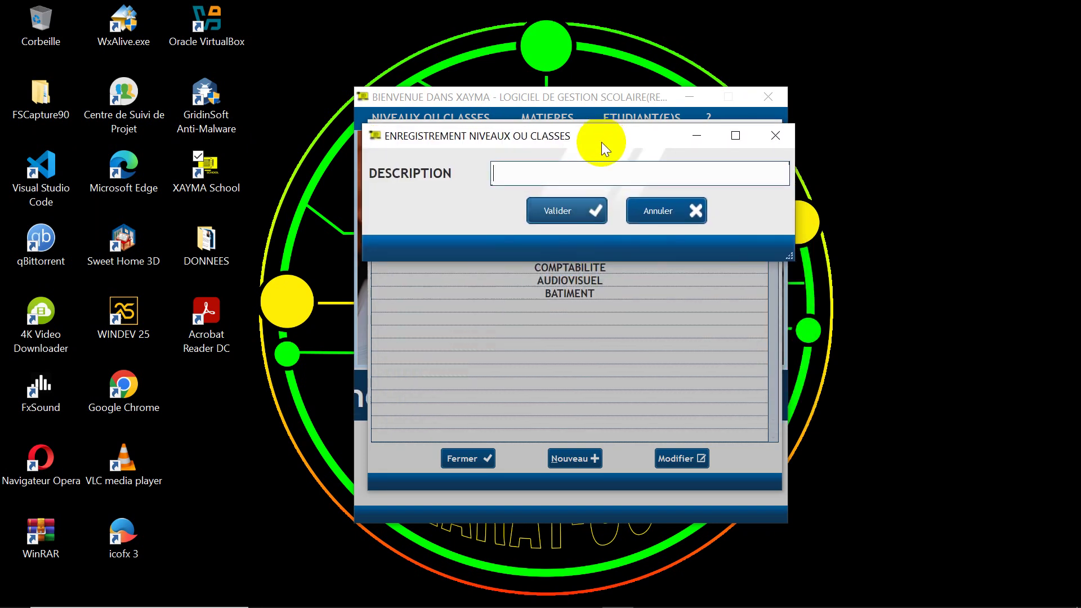
{"action": "type", "text": "3D"}
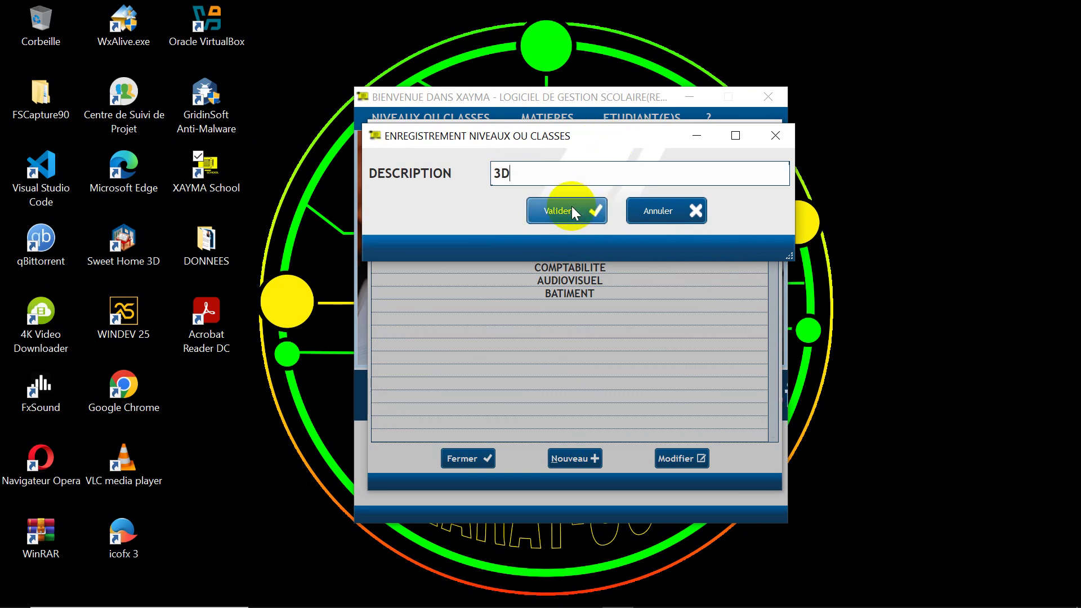
{"action": "left_click", "coordinate": [572, 206]}
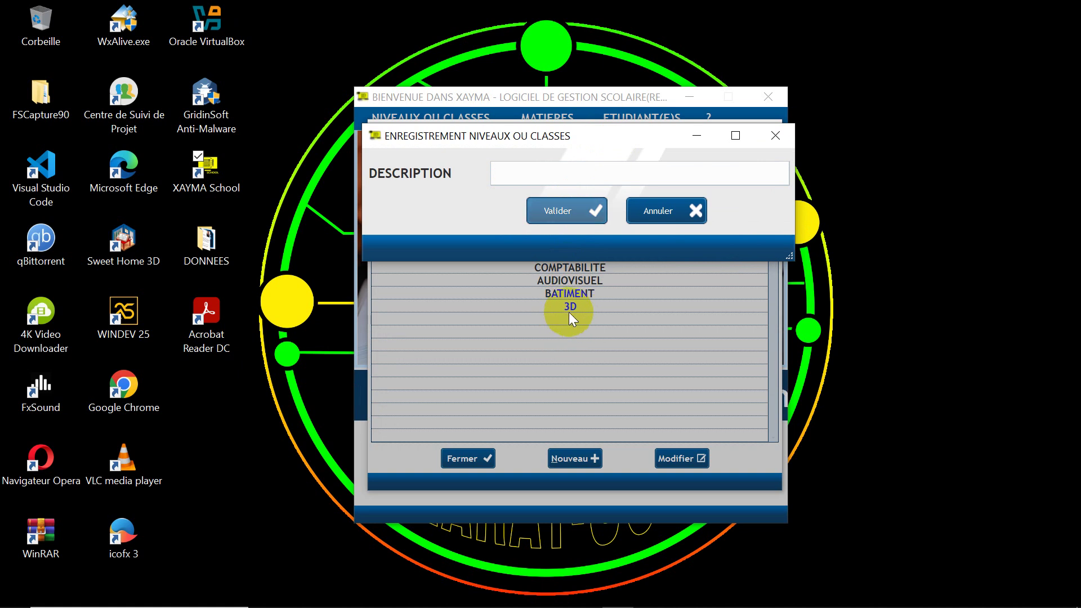
{"action": "left_click", "coordinate": [654, 211]}
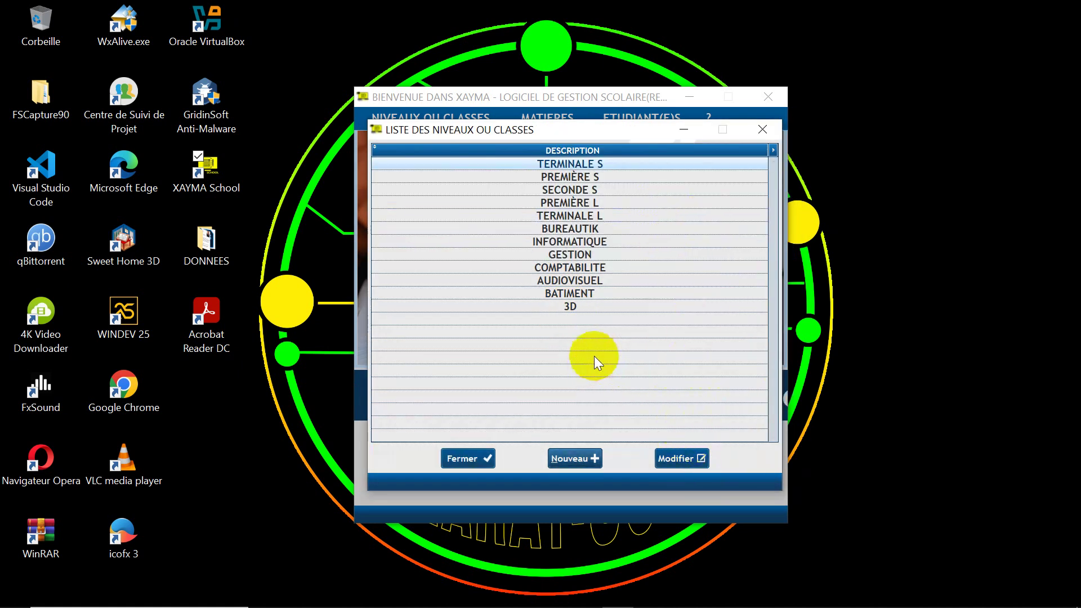
Step: Rename the 3D class to CONCEPTION 3D and save the change
{"action": "left_click", "coordinate": [561, 307]}
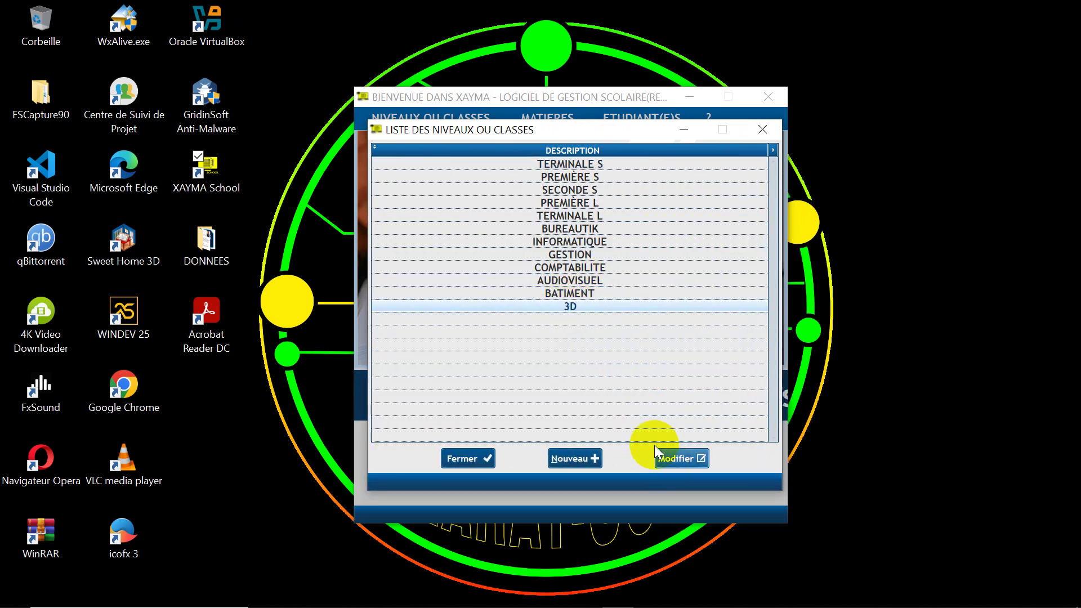
{"action": "left_click", "coordinate": [676, 461]}
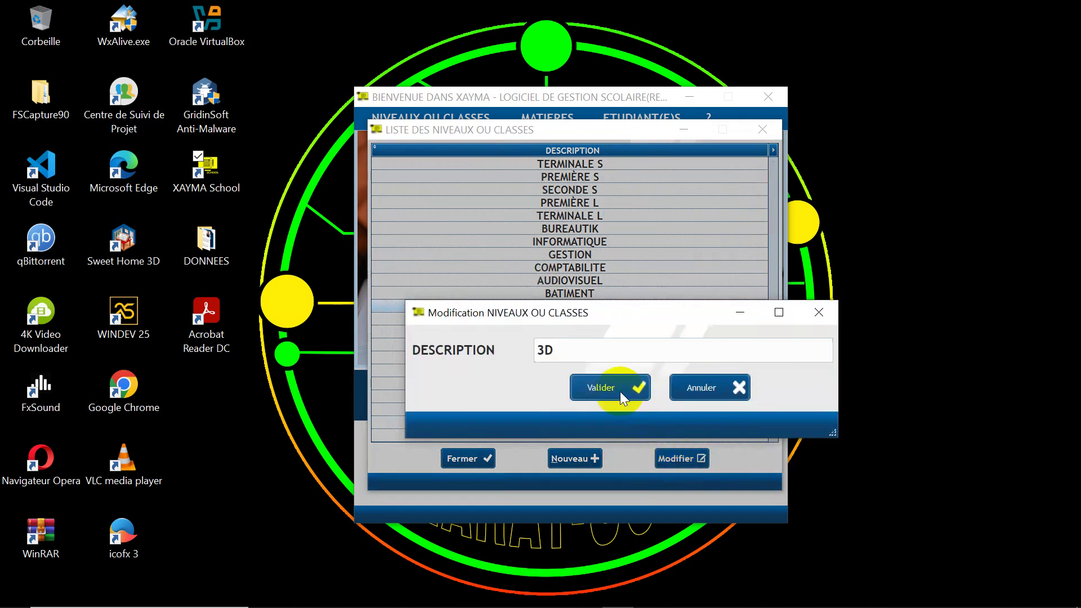
{"action": "left_click", "coordinate": [541, 350]}
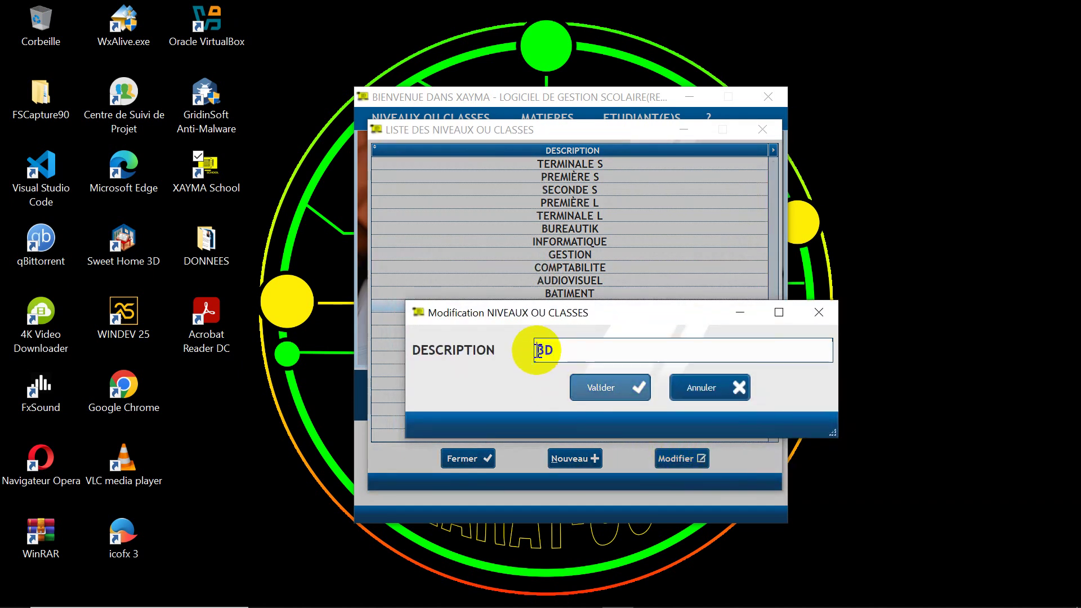
{"action": "type", "text": "CO"}
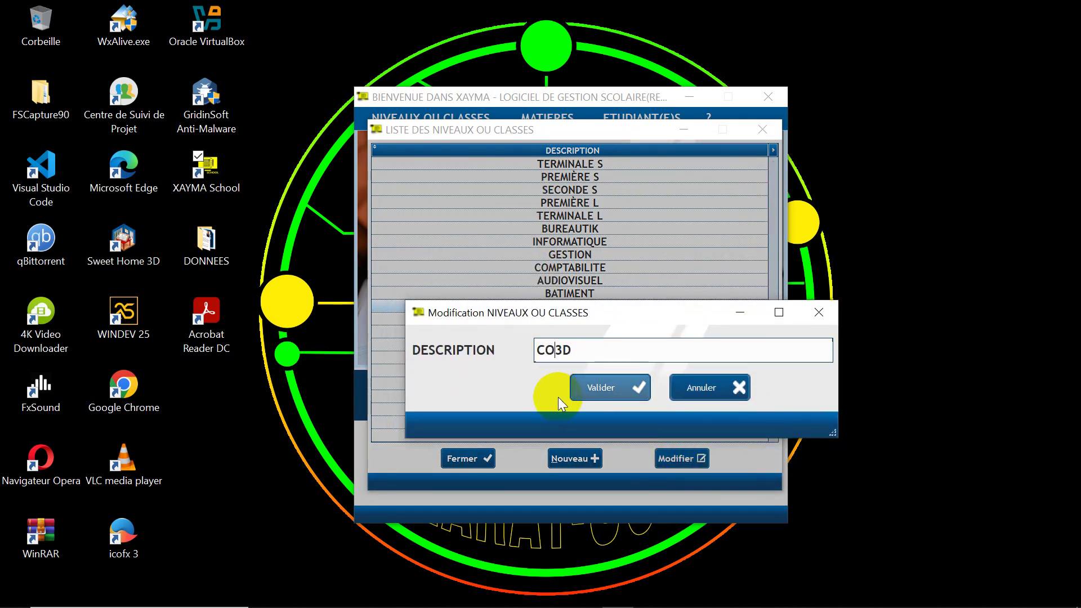
{"action": "type", "text": "NCE"}
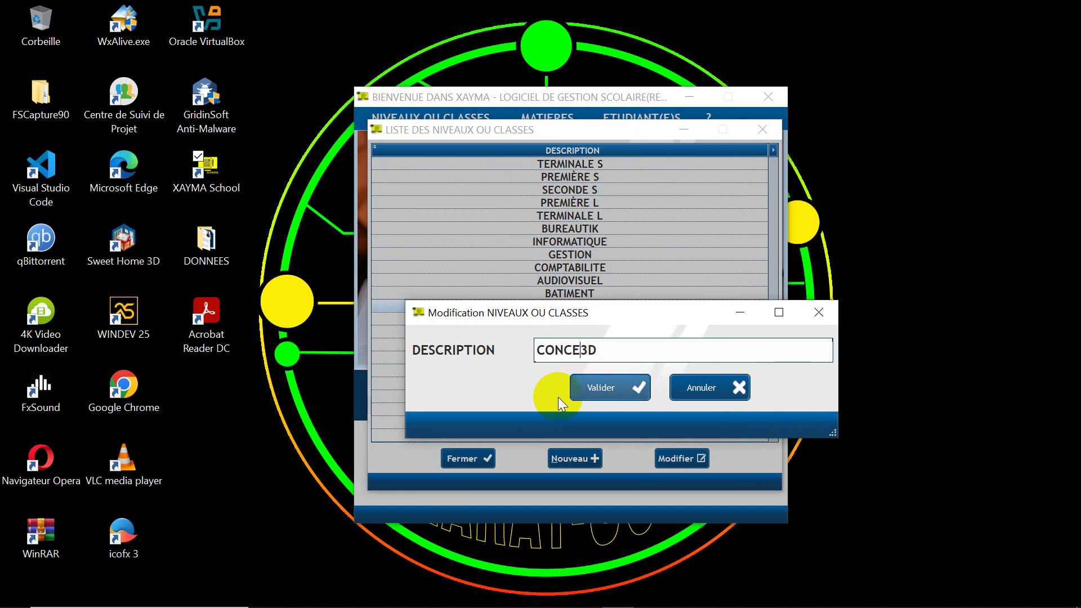
{"action": "type", "text": "PTION"}
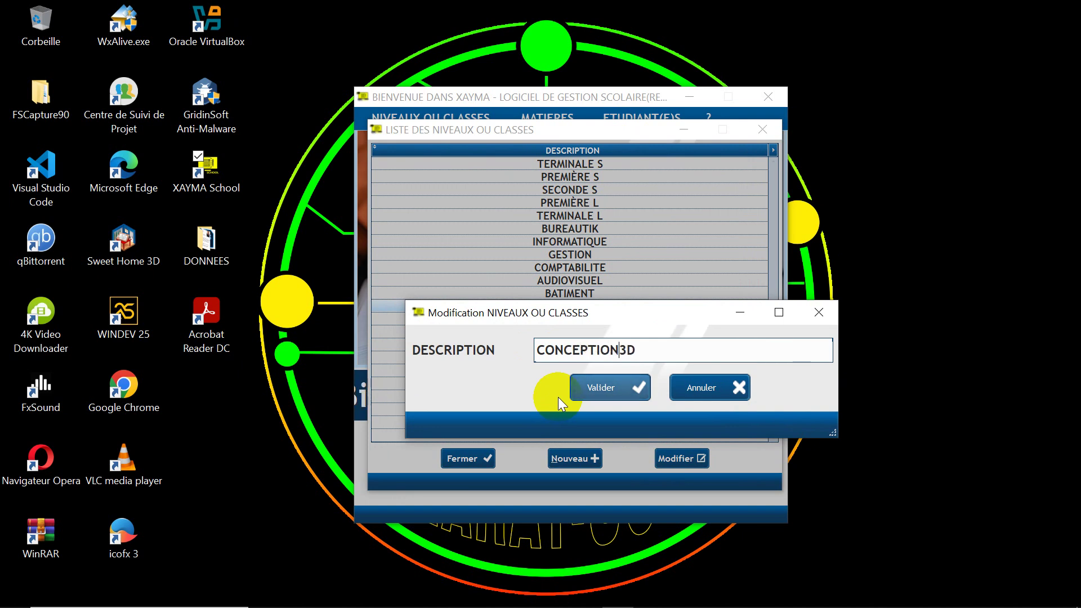
{"action": "left_click_drag", "start_coordinate": [590, 316], "coordinate": [590, 166]}
{"action": "left_click", "coordinate": [605, 220]}
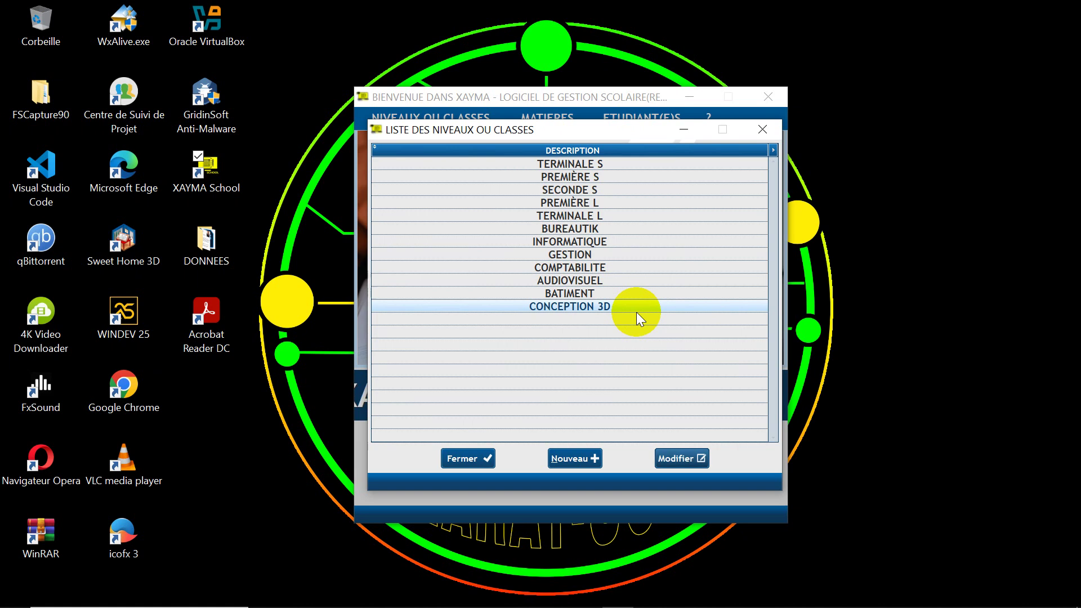
Step: Close the class list and start a new subject named PLAN CADASTRAL
{"action": "left_click", "coordinate": [461, 456]}
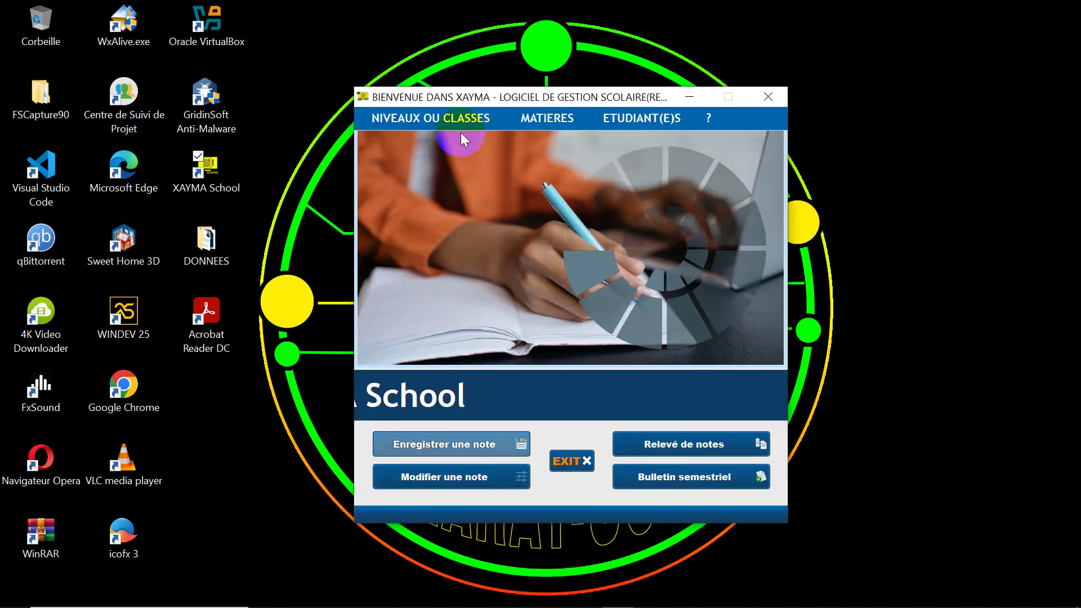
{"action": "left_click", "coordinate": [536, 119]}
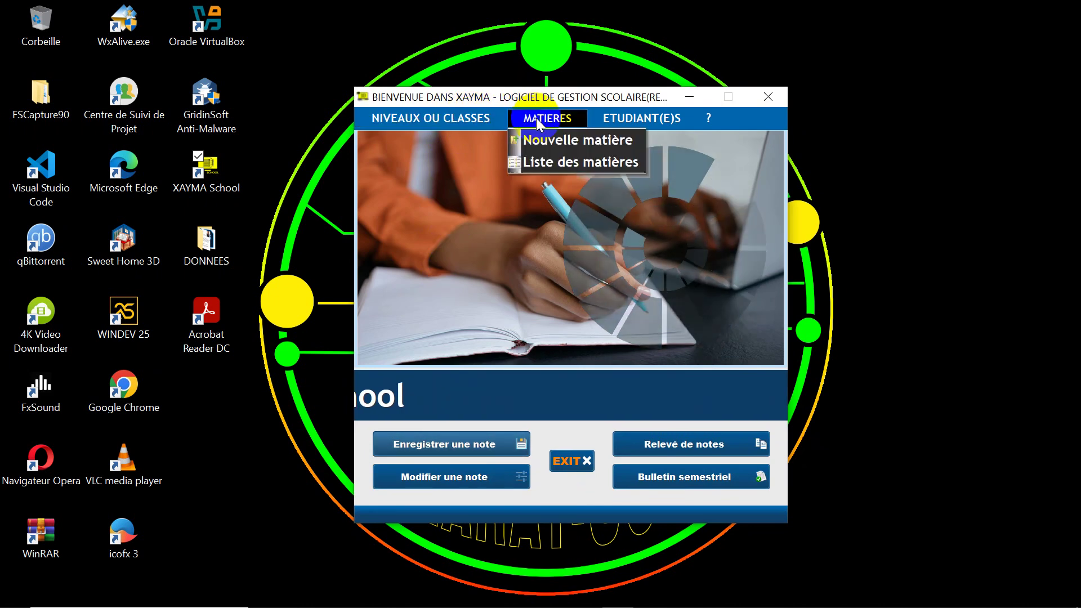
{"action": "left_click", "coordinate": [559, 141]}
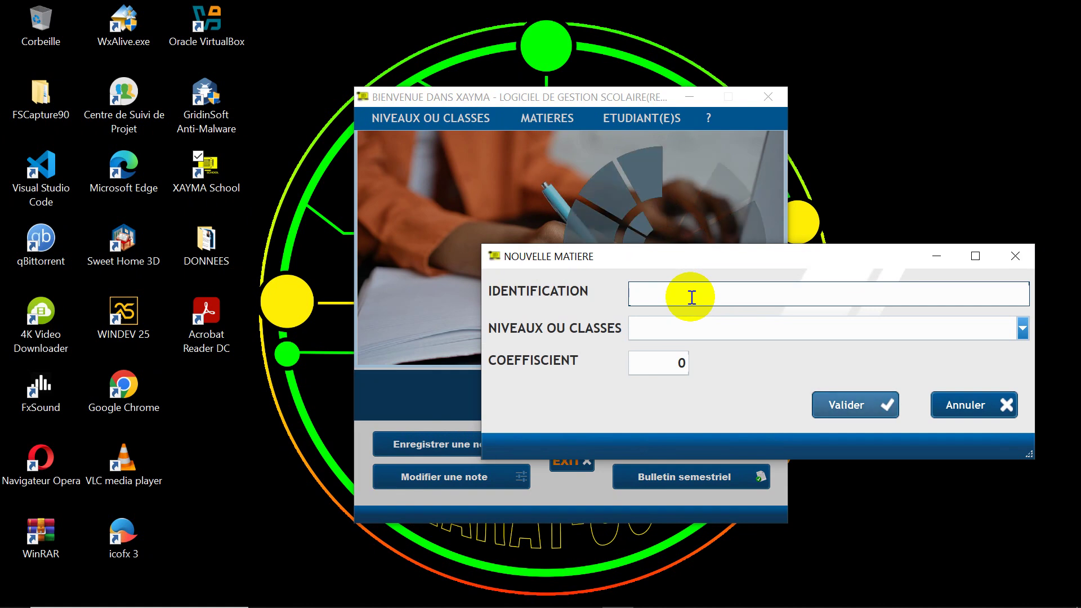
{"action": "type", "text": "PLAN"}
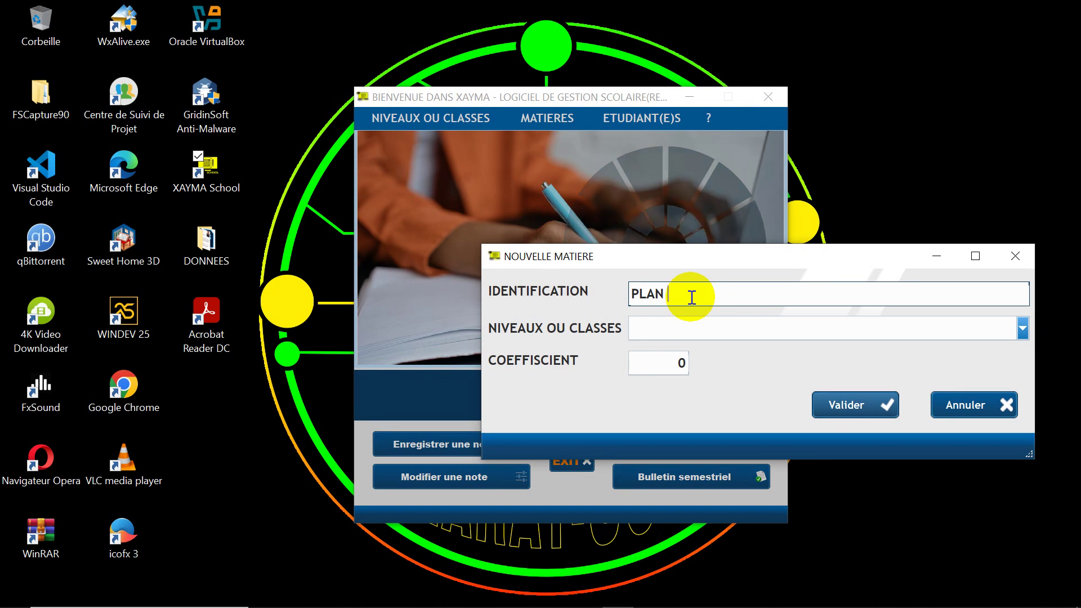
{"action": "type", "text": " CADASTR"}
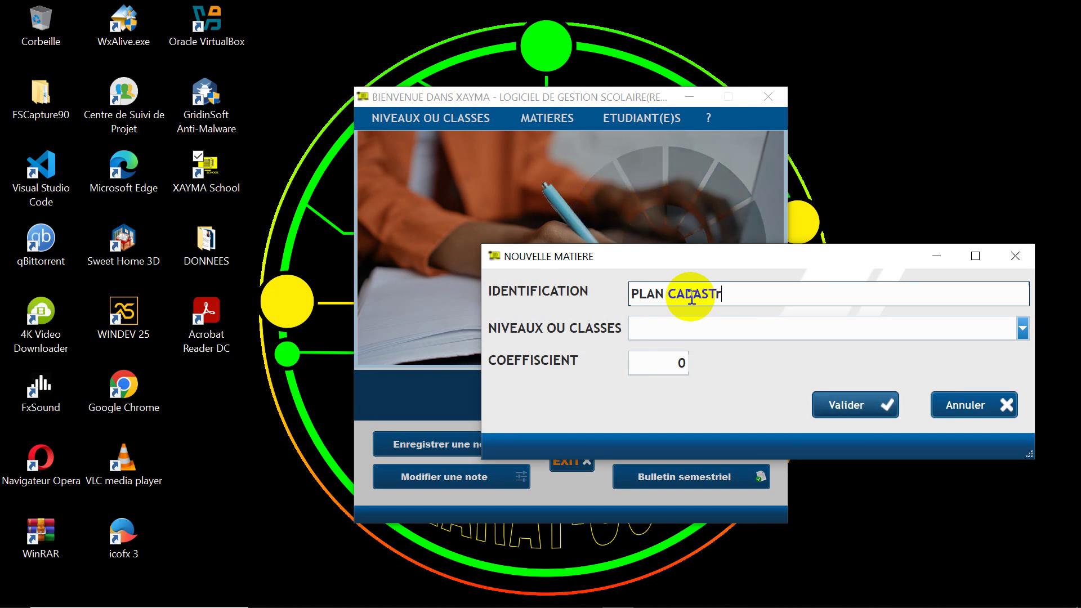
{"action": "type", "text": "AL"}
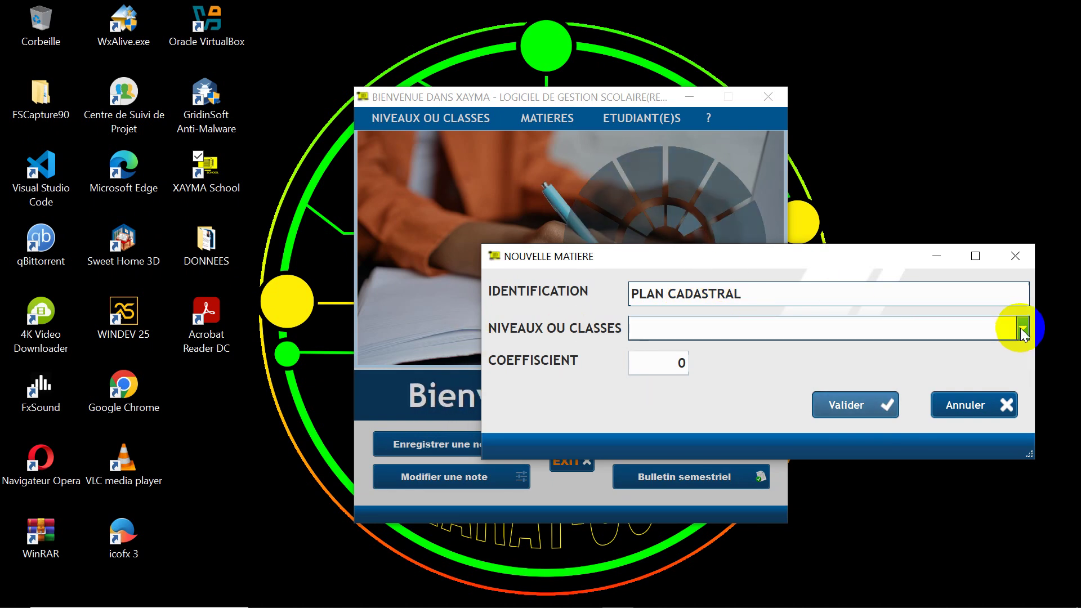
Step: Assign PLAN CADASTRAL to class BATIMENT with coefficient 6 and save it
{"action": "left_click", "coordinate": [844, 401]}
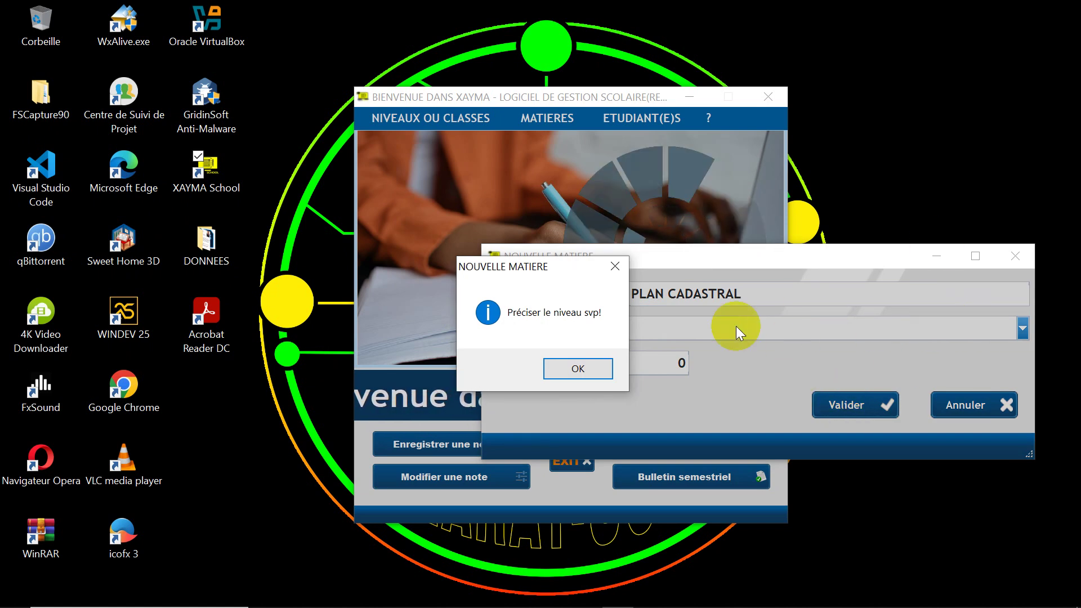
{"action": "left_click_drag", "start_coordinate": [554, 270], "coordinate": [554, 233]}
{"action": "left_click", "coordinate": [566, 327]}
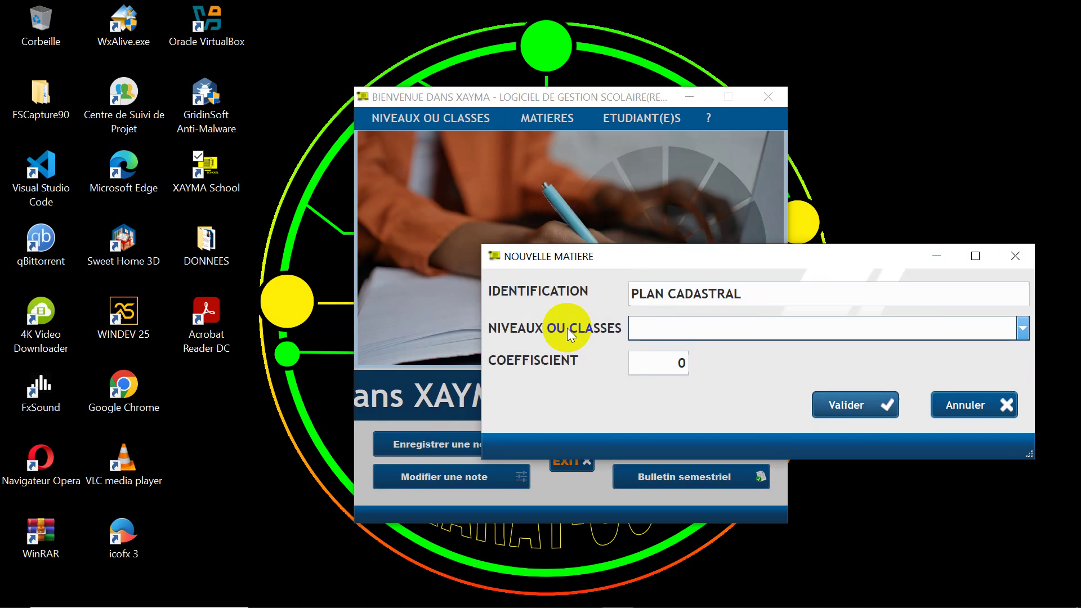
{"action": "left_click", "coordinate": [1021, 331]}
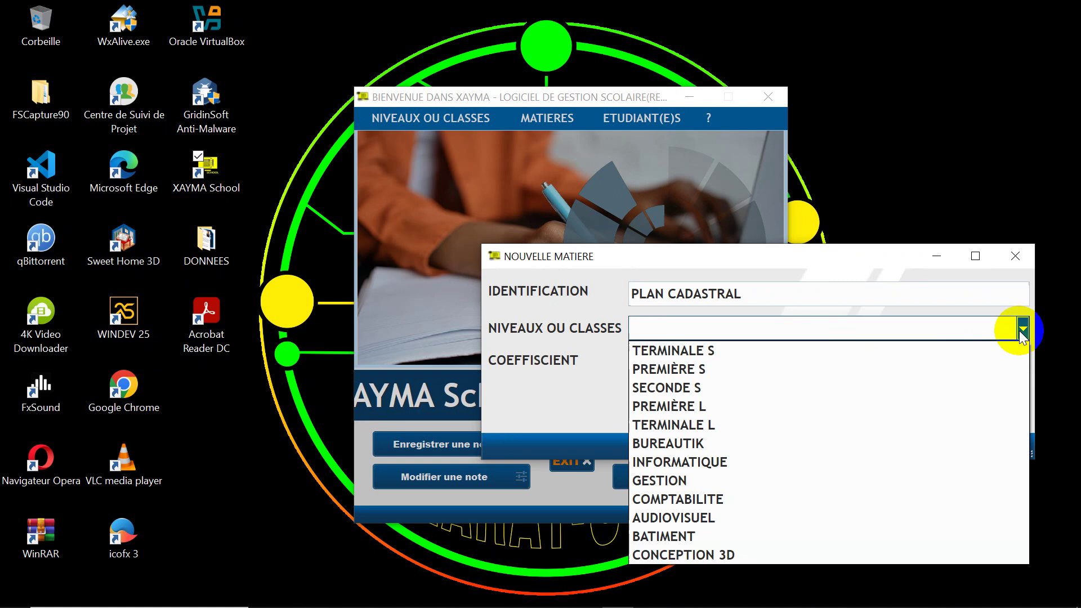
{"action": "left_click", "coordinate": [694, 536]}
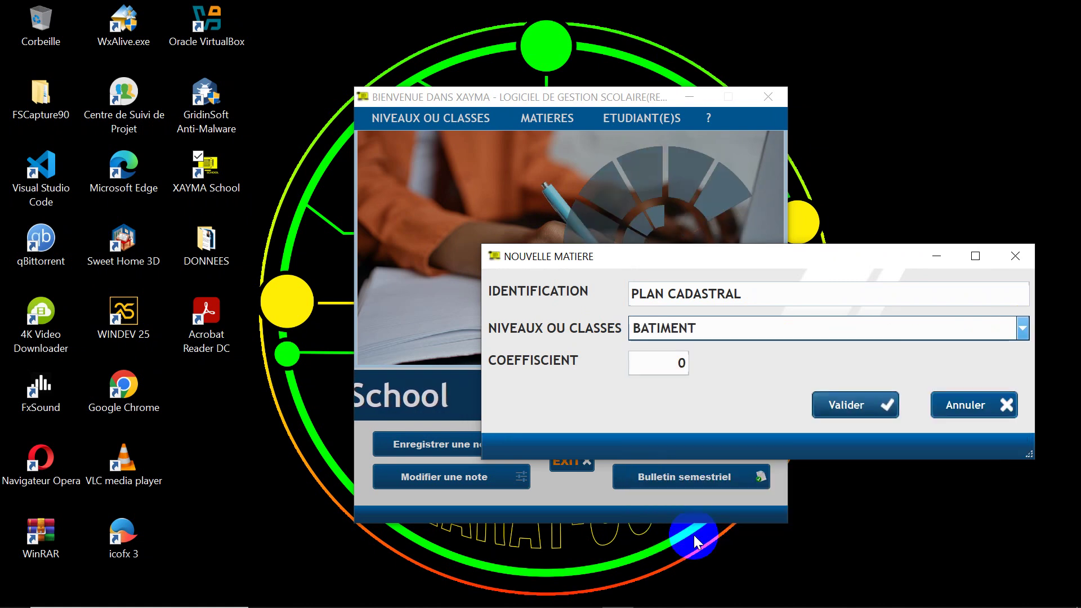
{"action": "left_click", "coordinate": [654, 367]}
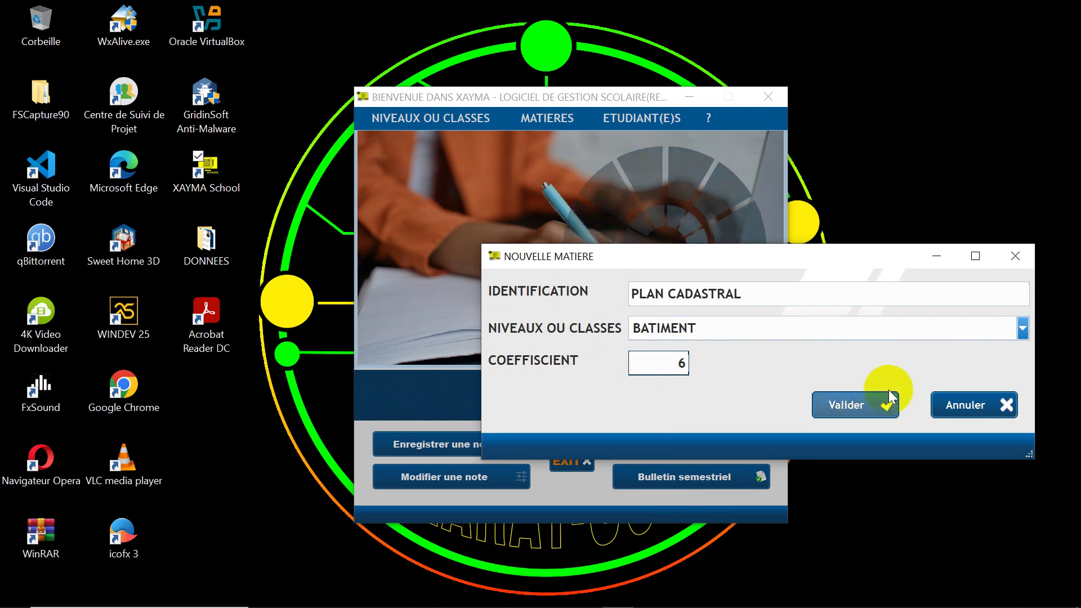
{"action": "left_click", "coordinate": [859, 405]}
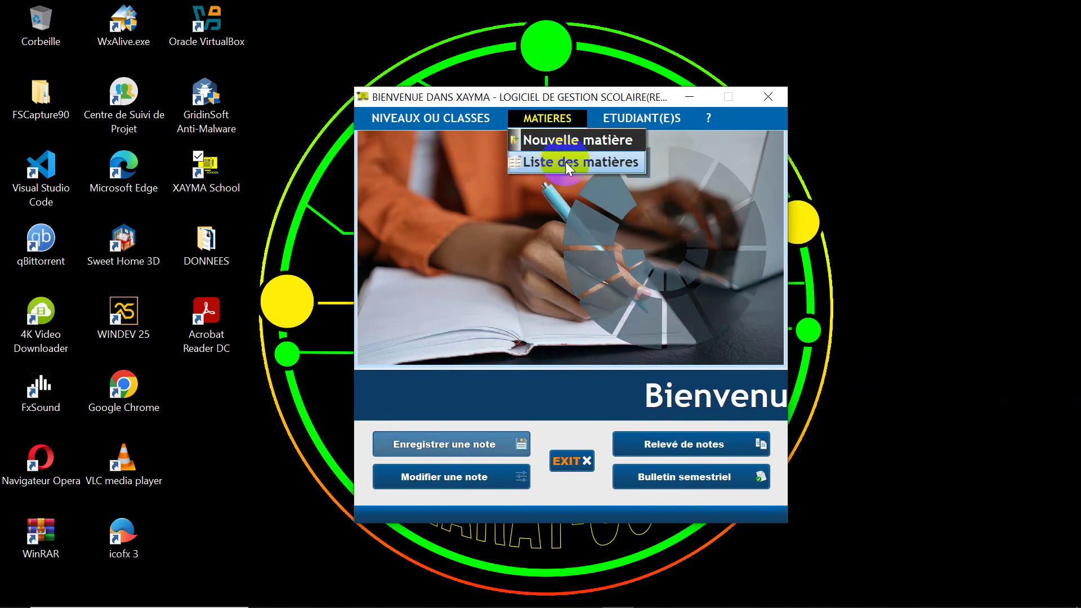
Step: Browse the subjects of CONCEPTION 3D, BATIMENT and TERMINALE S in the subjects list
{"action": "left_click", "coordinate": [569, 167]}
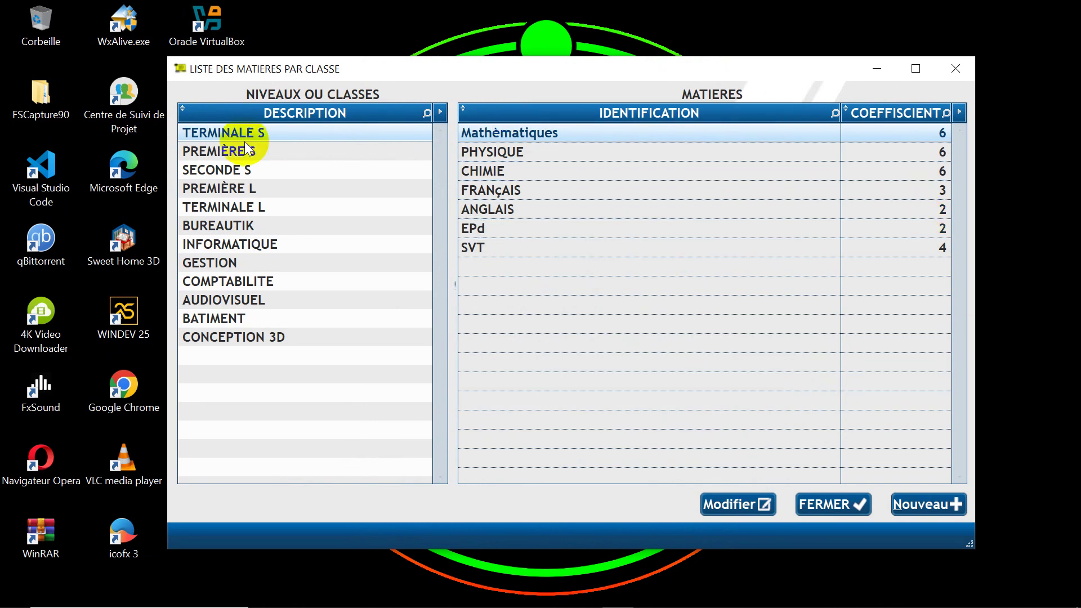
{"action": "left_click", "coordinate": [220, 335]}
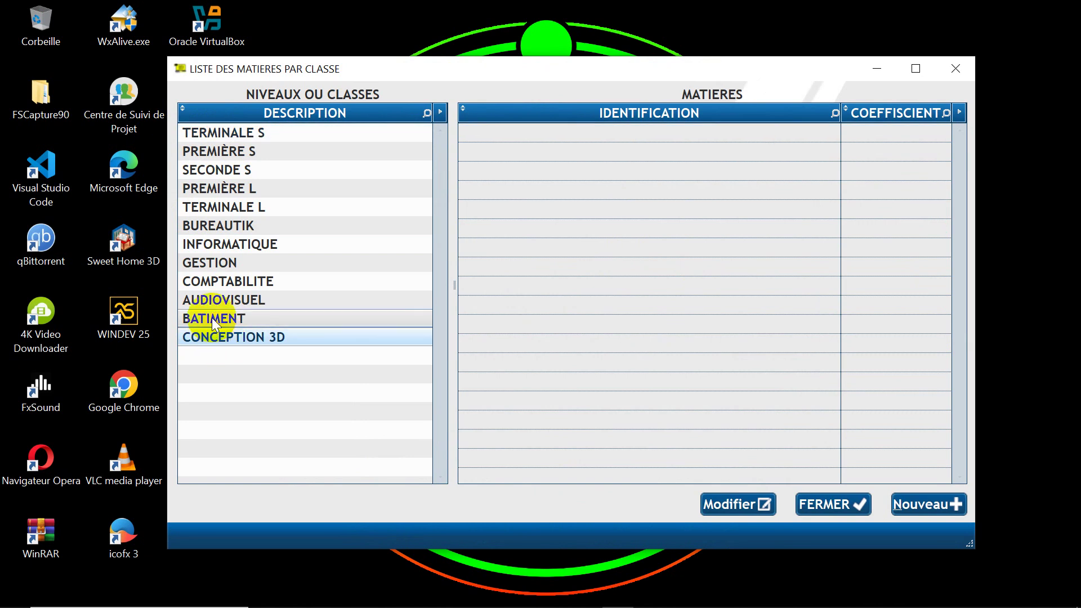
{"action": "left_click", "coordinate": [212, 318]}
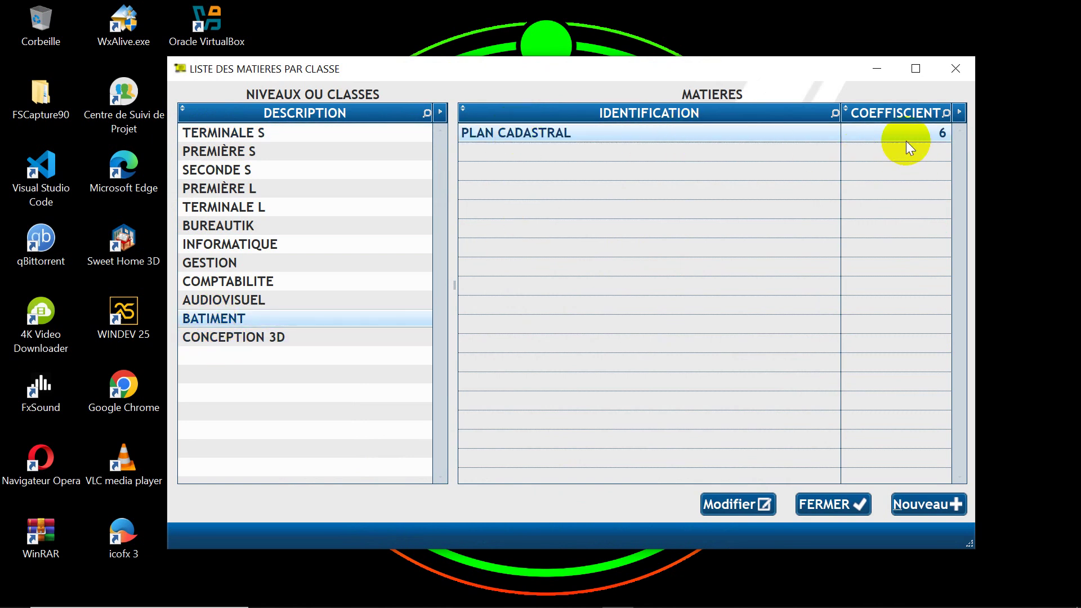
{"action": "left_click", "coordinate": [208, 134]}
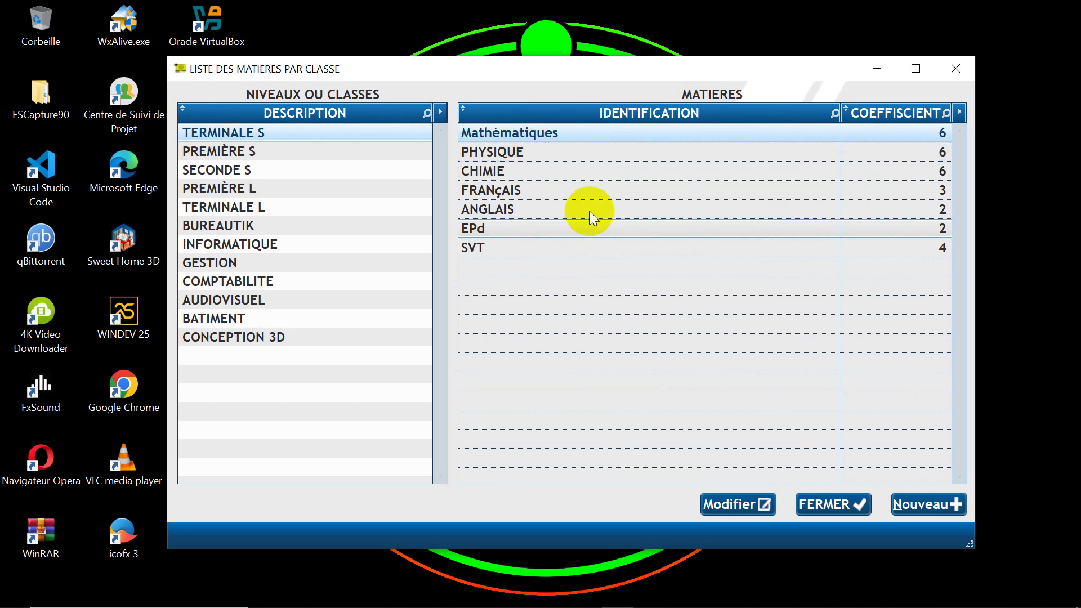
Step: Open and cancel the new-subject and Mathèmatiques edit forms, then select EPd
{"action": "left_click", "coordinate": [927, 506]}
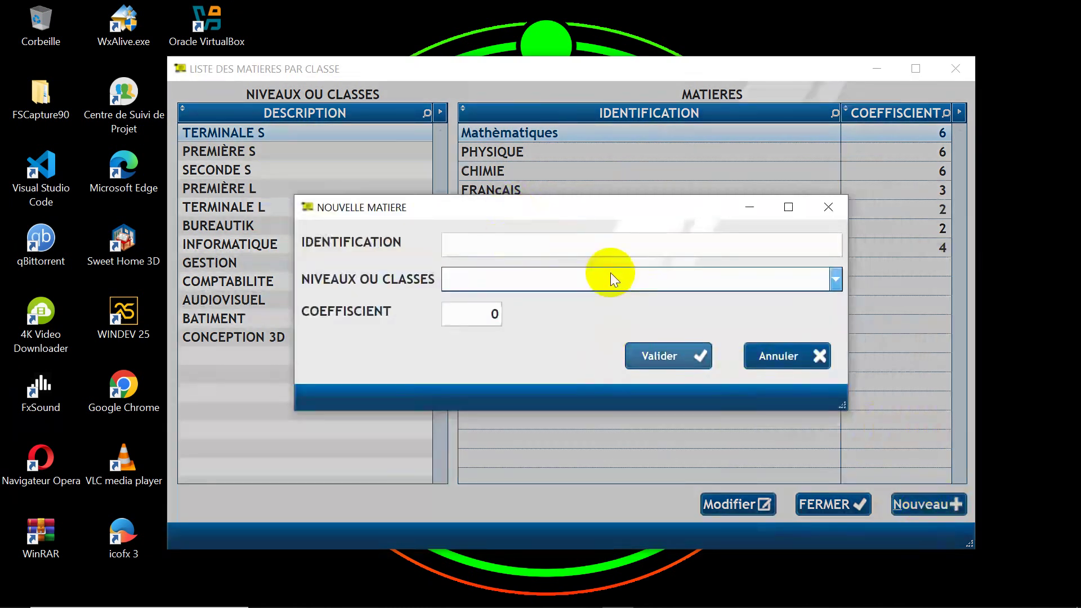
{"action": "left_click", "coordinate": [788, 358]}
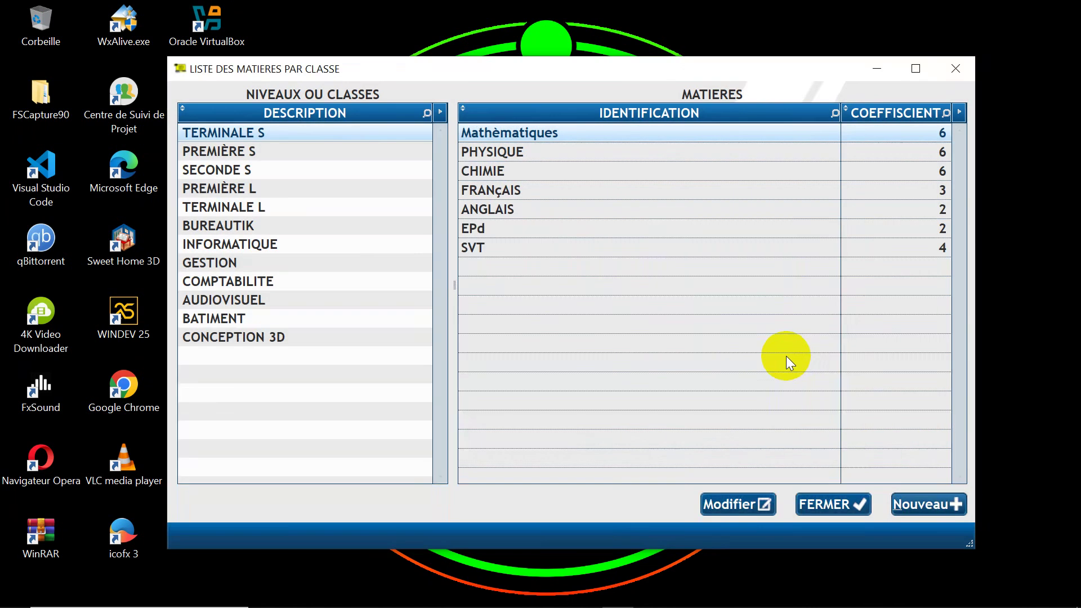
{"action": "left_click", "coordinate": [726, 508]}
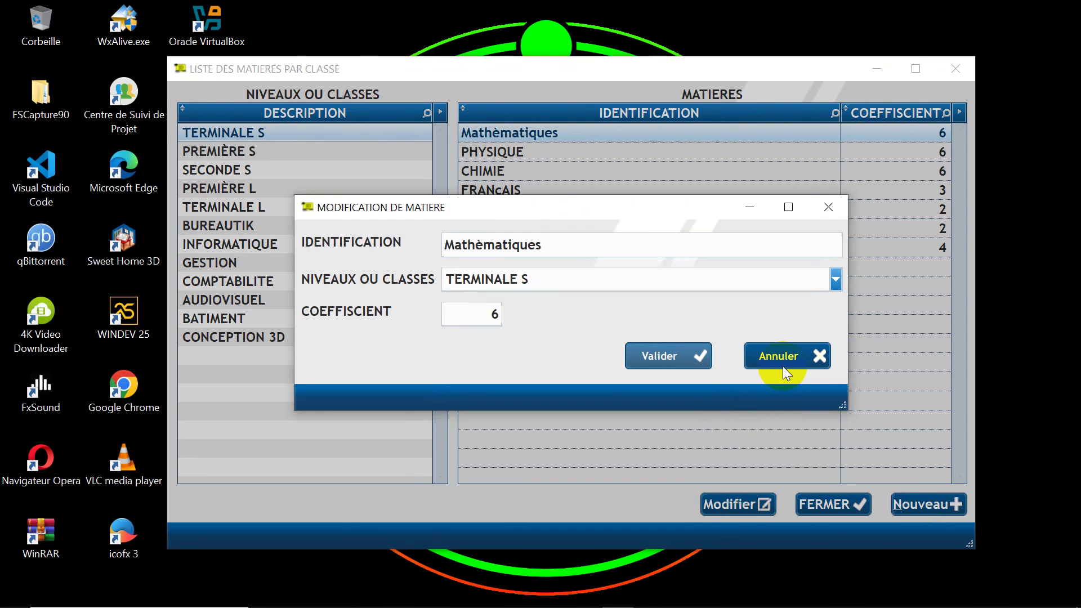
{"action": "left_click", "coordinate": [786, 356]}
{"action": "left_click", "coordinate": [486, 227]}
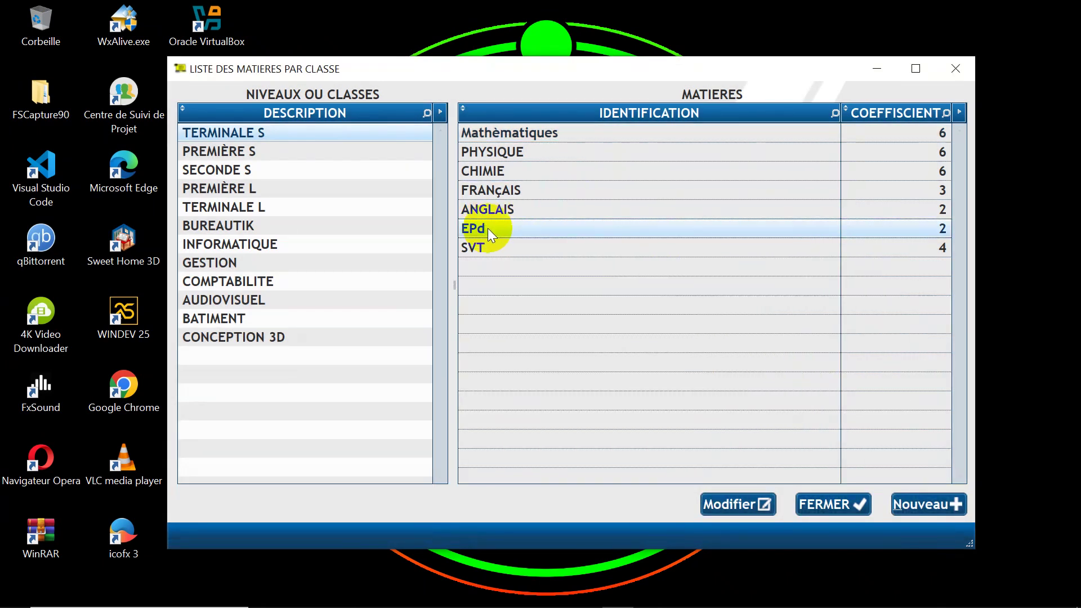
Step: Rename the TERMINALE S subject EPd to EPS, keeping coefficient 2
{"action": "left_click", "coordinate": [741, 504]}
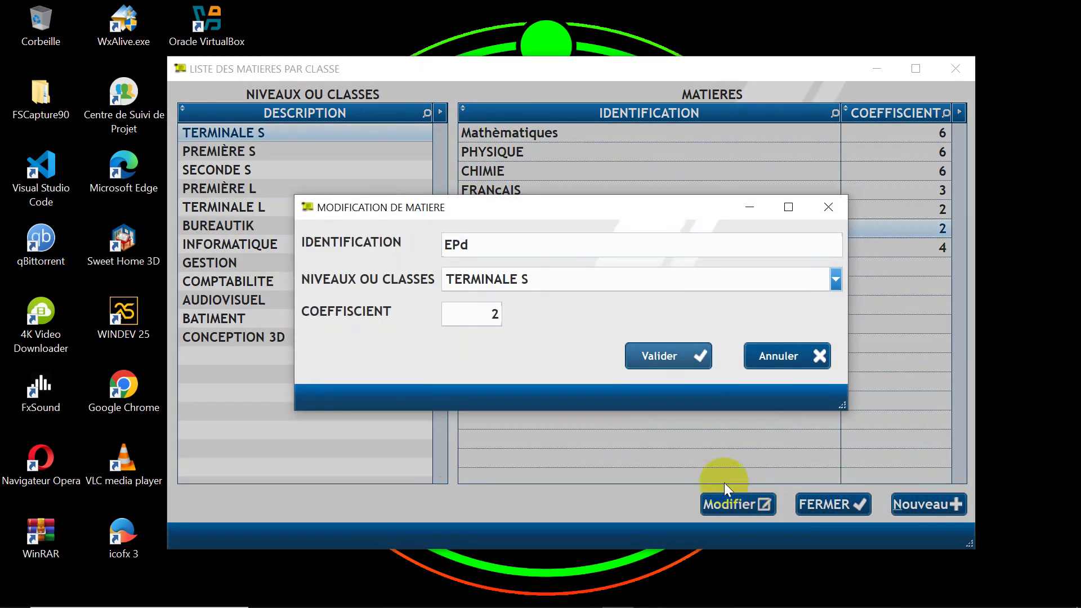
{"action": "double_click", "coordinate": [482, 250]}
{"action": "left_click", "coordinate": [483, 249]}
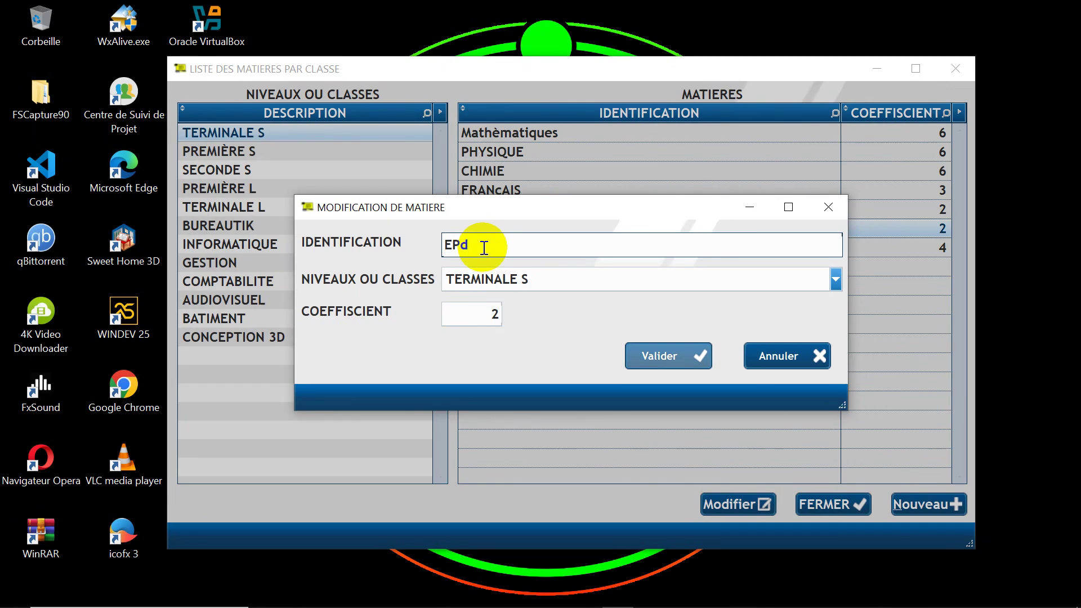
{"action": "key", "text": "BackSpace"}
{"action": "type", "text": "S"}
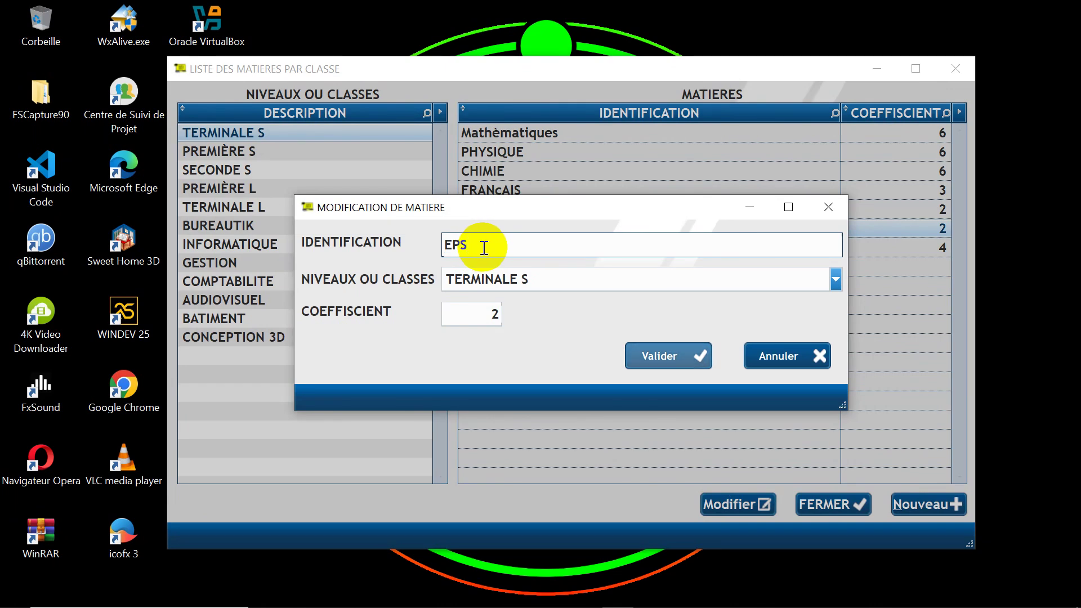
{"action": "left_click", "coordinate": [662, 356]}
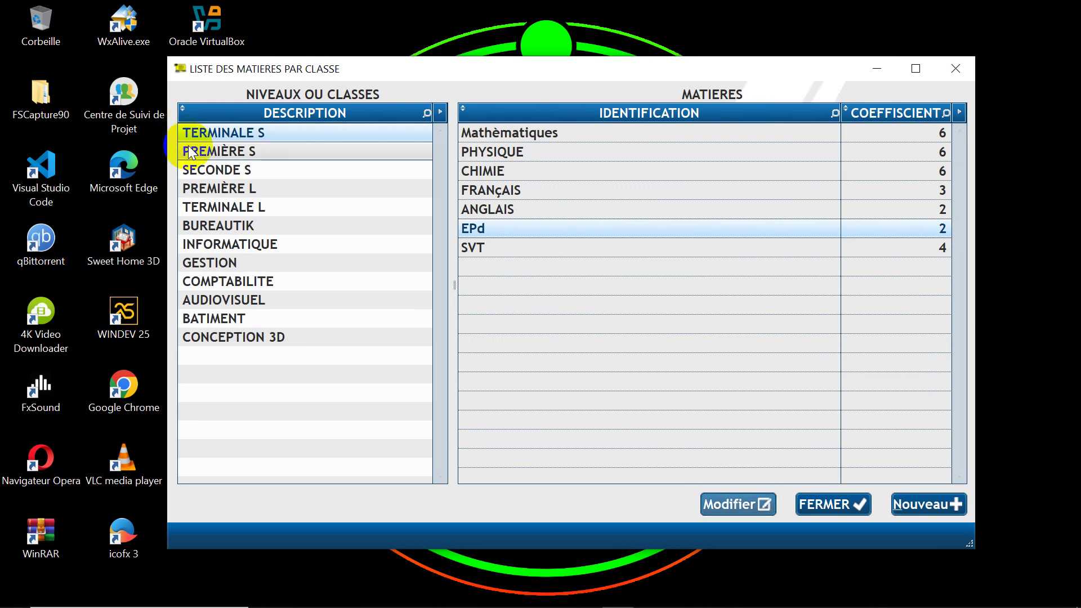
Step: Check the PREMIÈRE S and TERMINALE S subjects for EPS, then close the list
{"action": "left_click", "coordinate": [215, 151]}
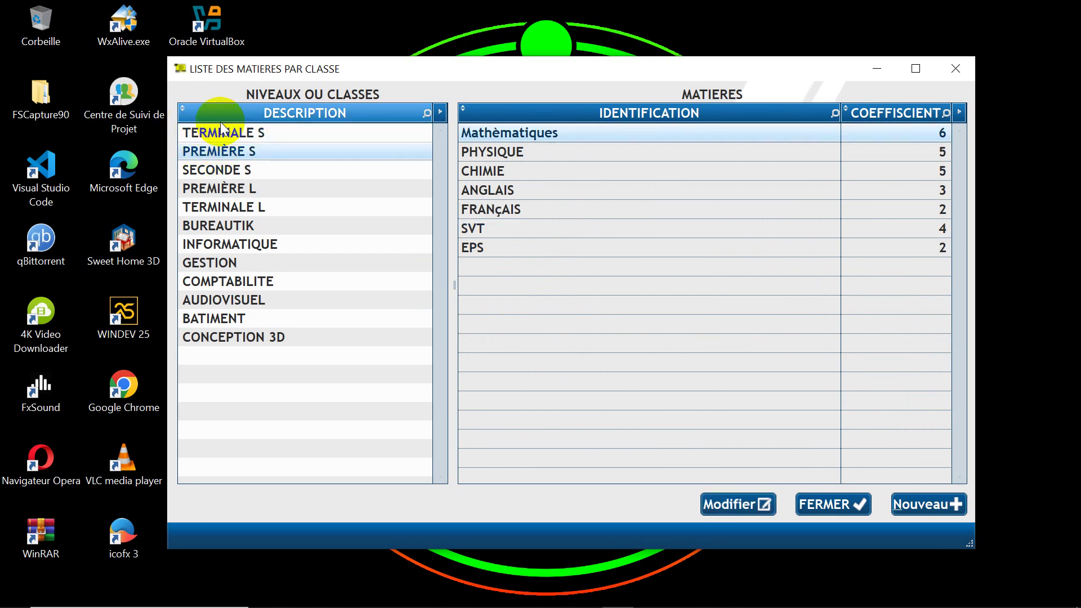
{"action": "left_click", "coordinate": [220, 135]}
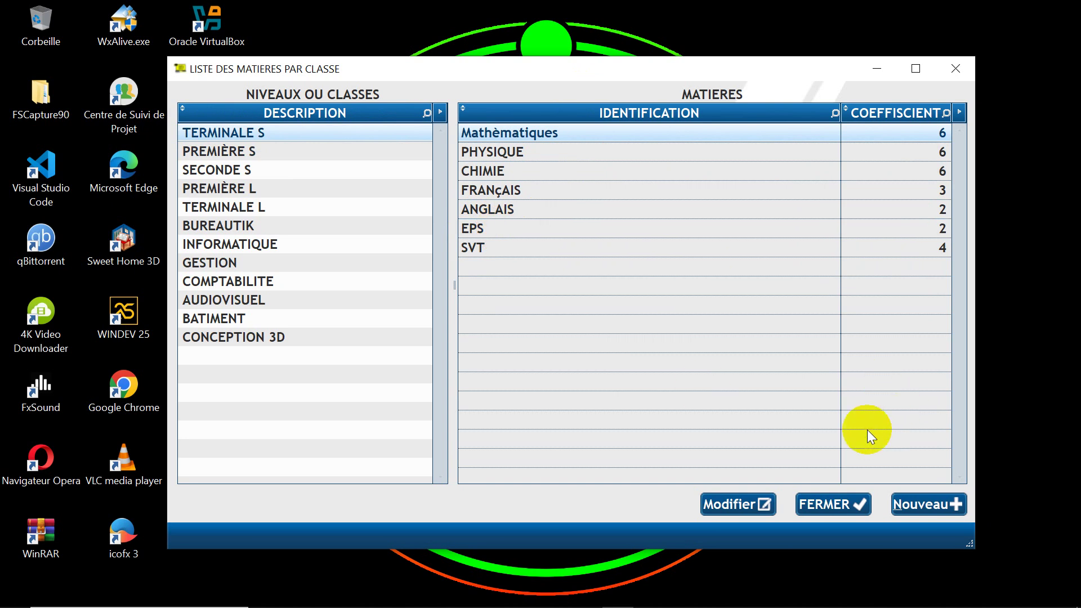
{"action": "left_click", "coordinate": [825, 505]}
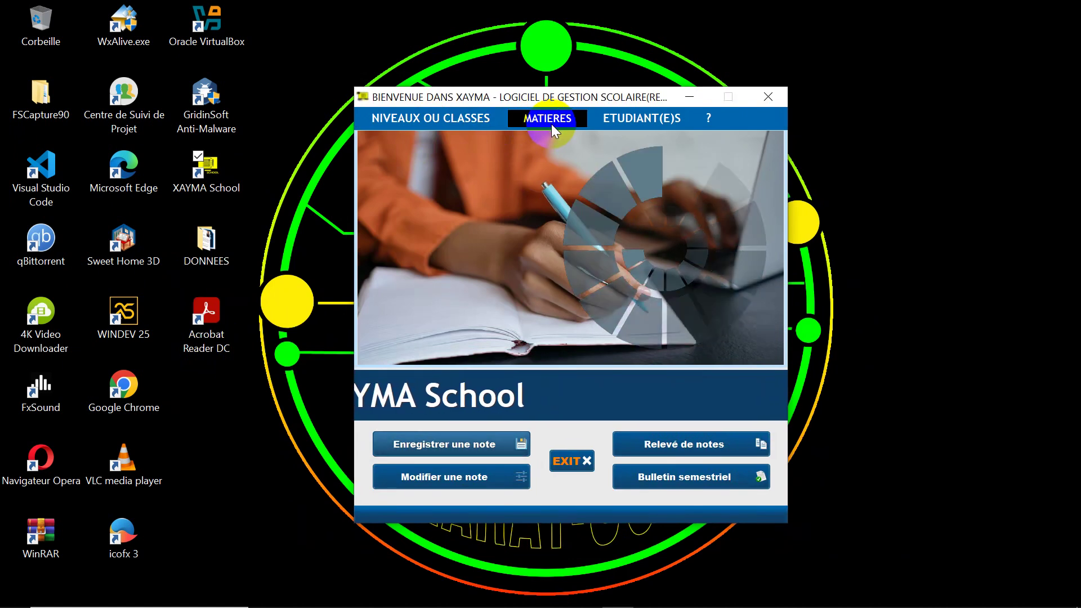
Step: Open the student registration form from the ETUDIANT(E)S menu
{"action": "left_click", "coordinate": [627, 120]}
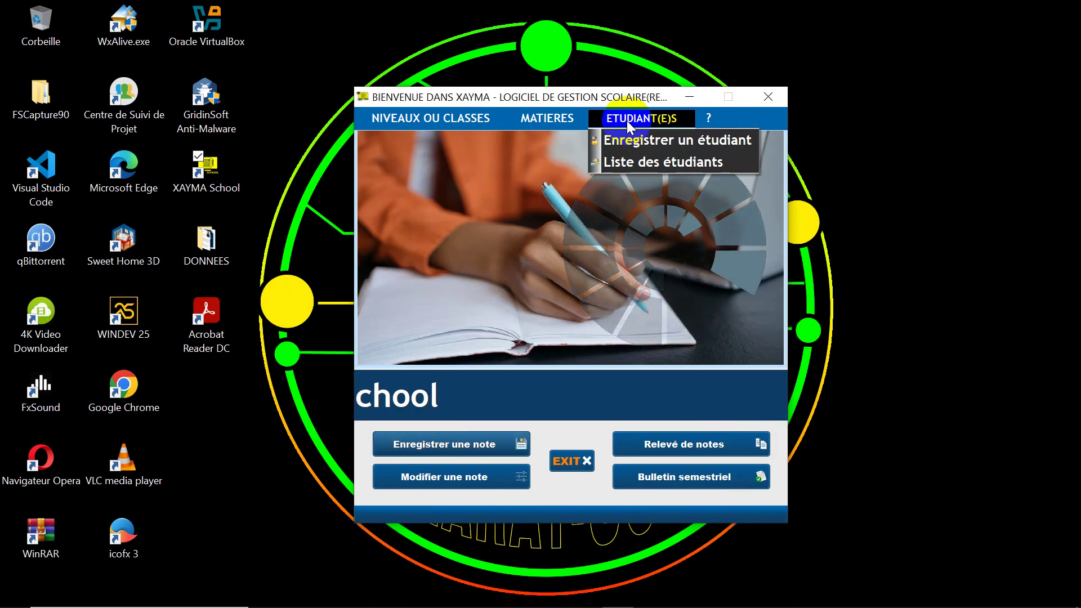
{"action": "left_click", "coordinate": [664, 140]}
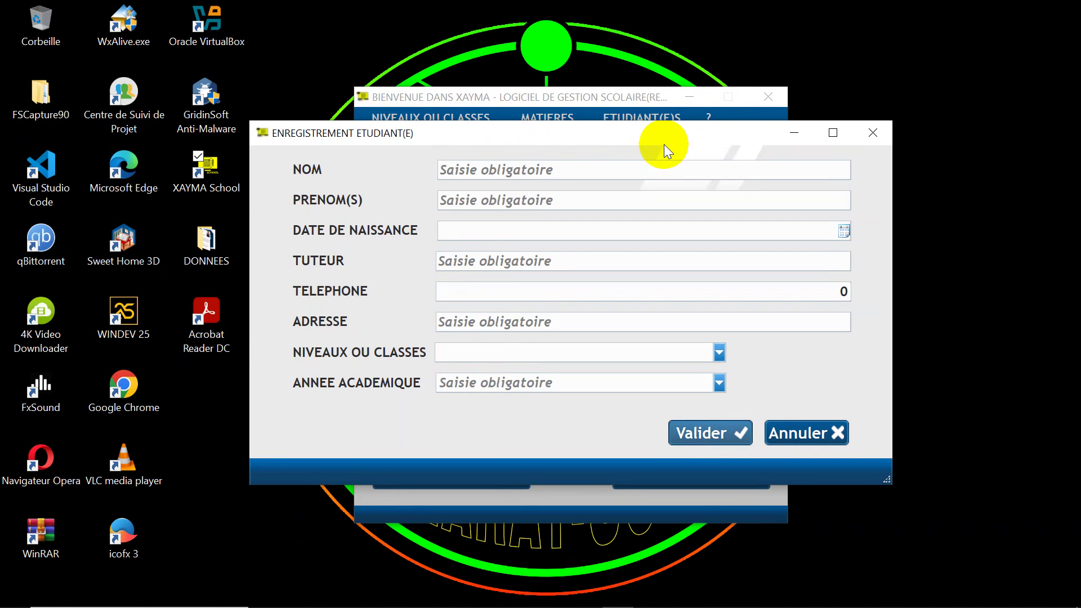
Step: Reveal the required fields, then enter the student's last name and address
{"action": "left_click_drag", "start_coordinate": [589, 130], "coordinate": [593, 116]}
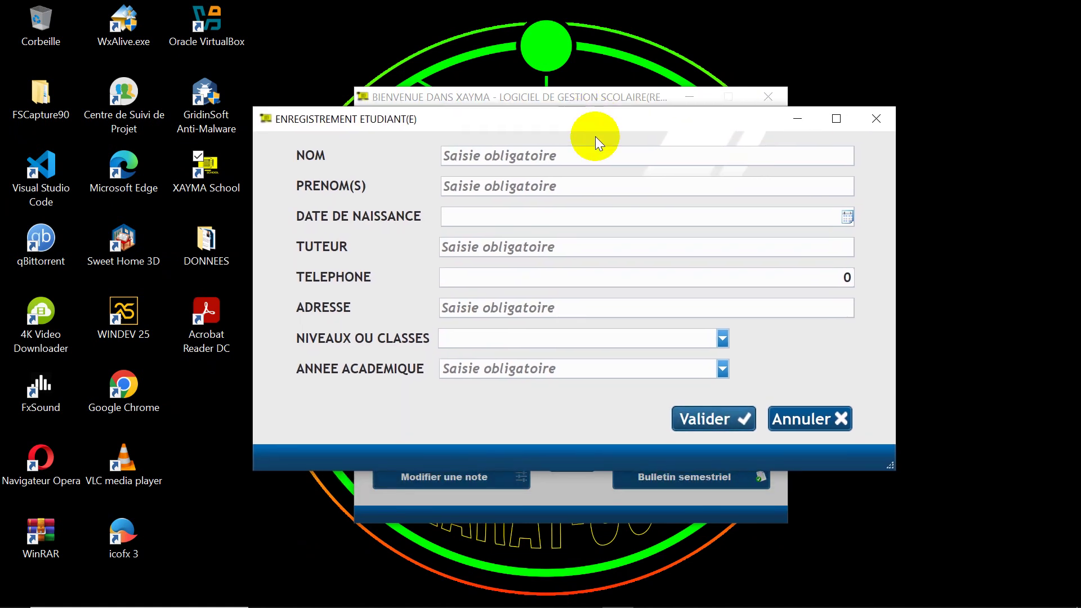
{"action": "left_click", "coordinate": [602, 150]}
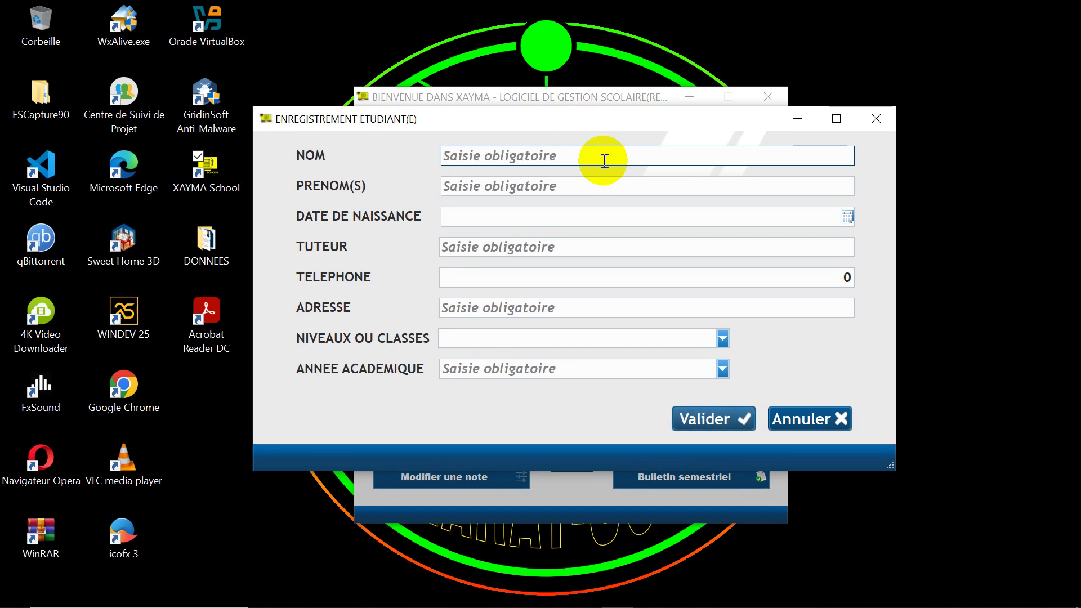
{"action": "left_click", "coordinate": [695, 421]}
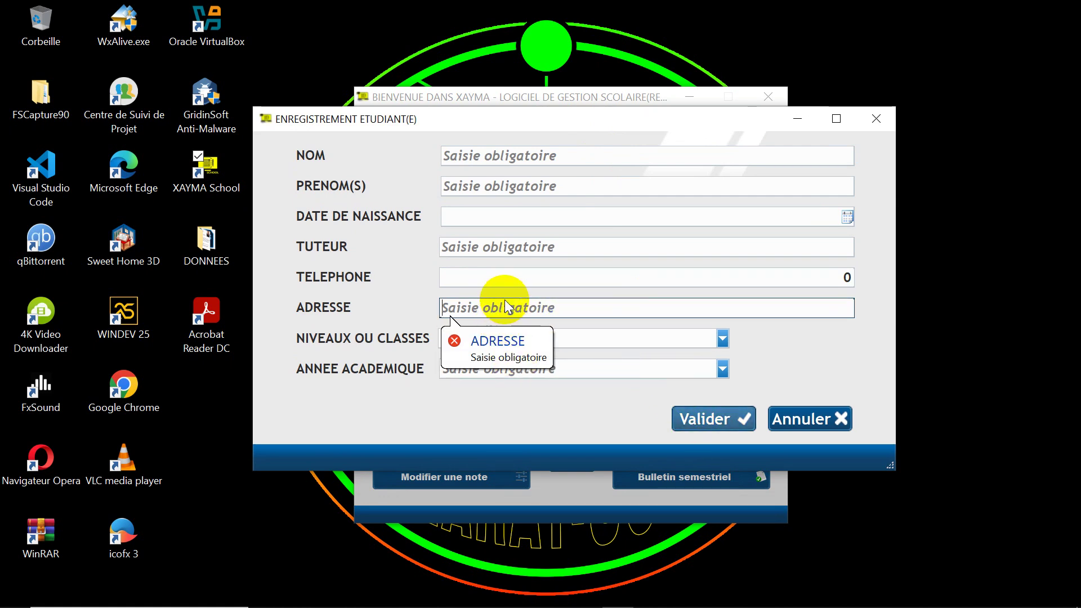
{"action": "left_click", "coordinate": [501, 157]}
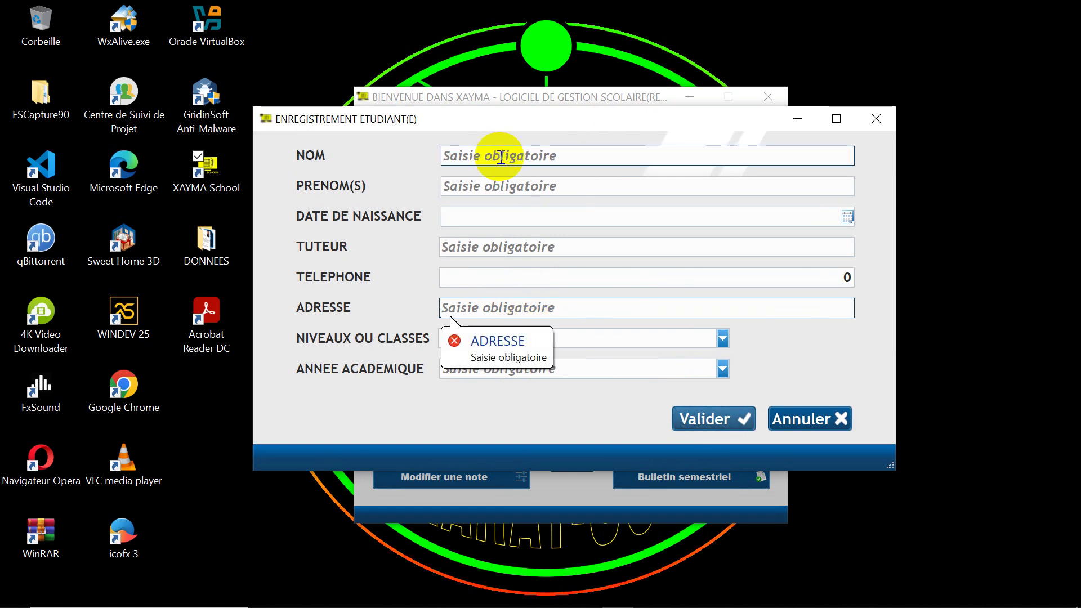
{"action": "left_click", "coordinate": [485, 308]}
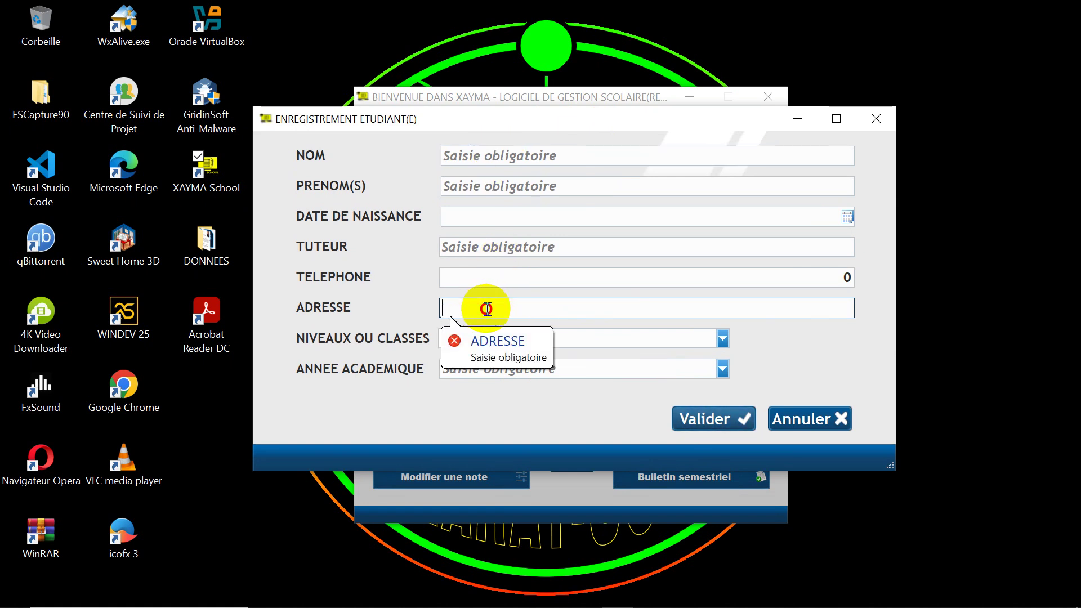
{"action": "type", "text": "GRAND MBOUR"}
{"action": "key", "text": "shift+Tab"}
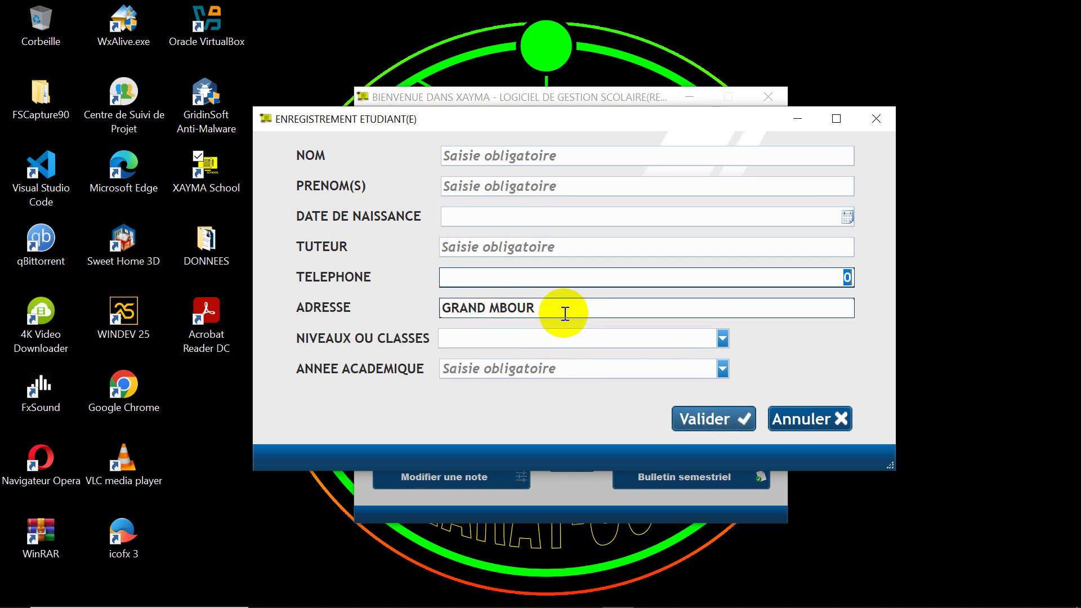
{"action": "left_click", "coordinate": [534, 156]}
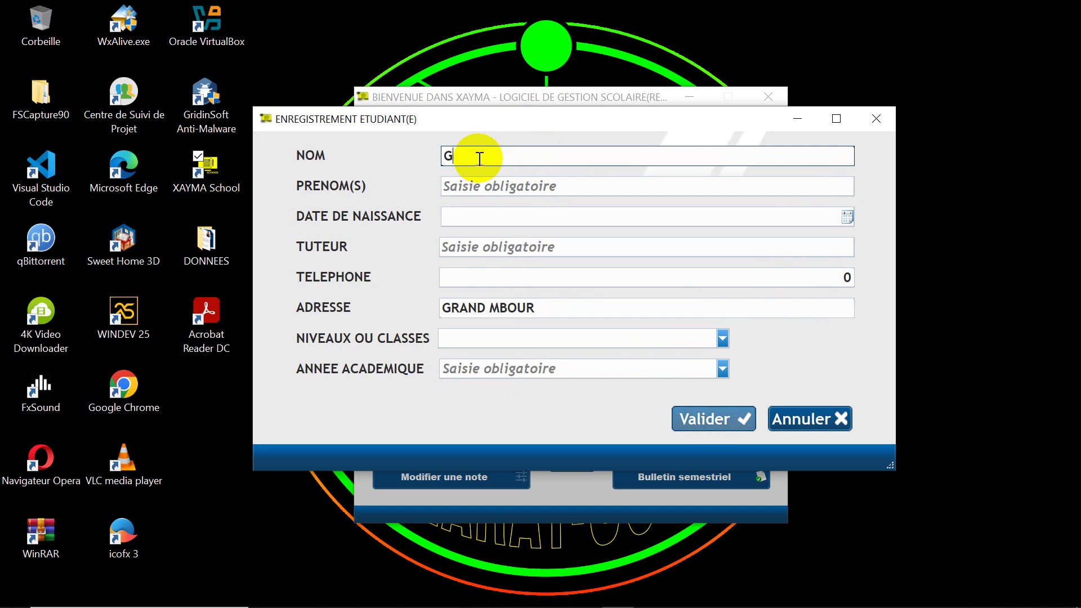
Step: Fill in the new student's birth date, correcting the last year digit
{"action": "left_click", "coordinate": [498, 189]}
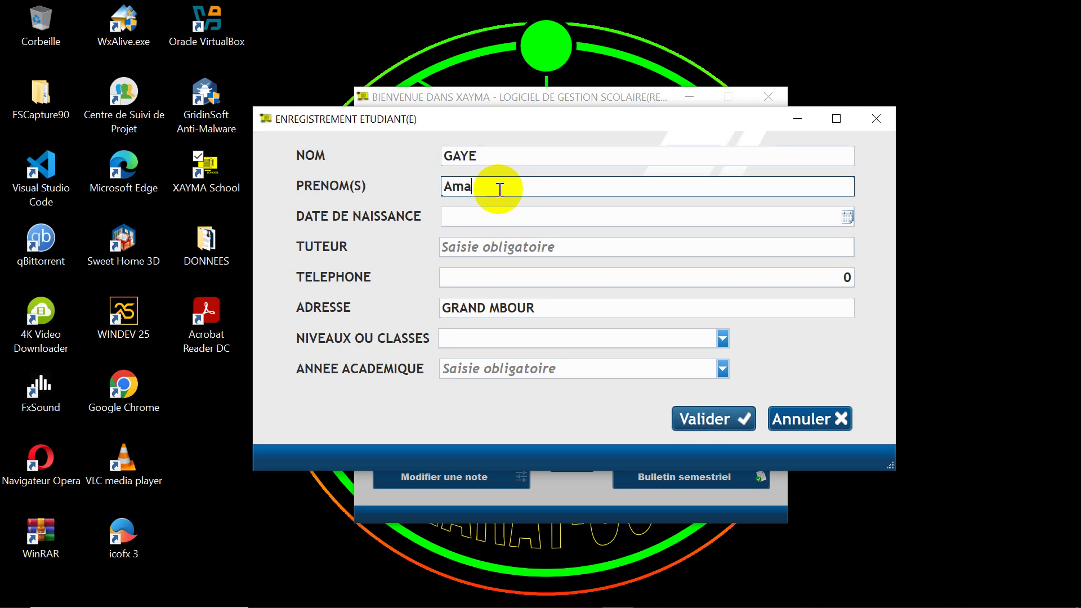
{"action": "left_click", "coordinate": [634, 214]}
{"action": "type", "text": "0506"}
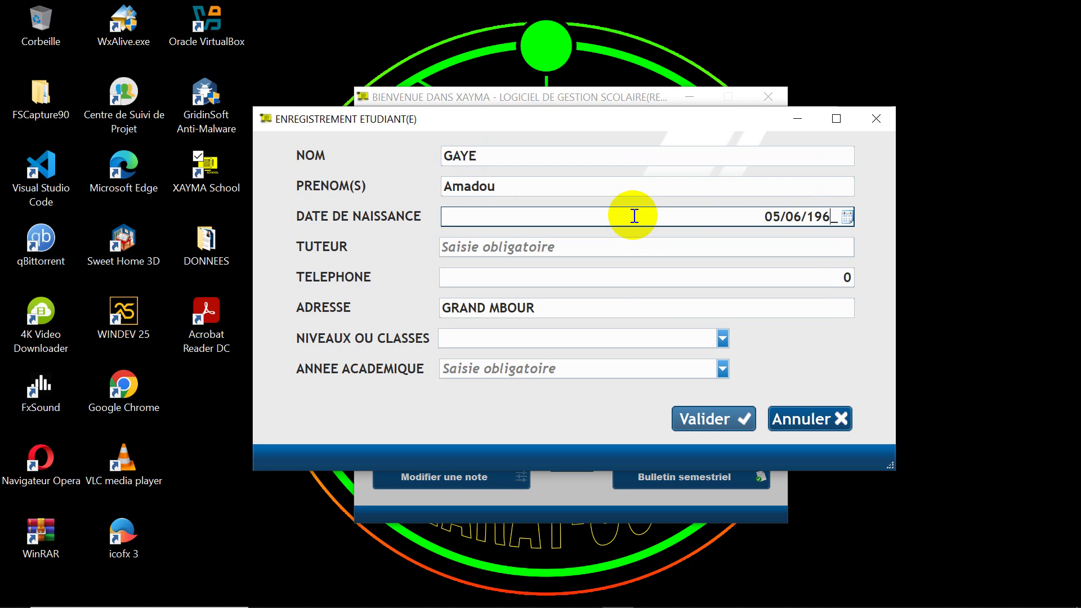
{"action": "key", "text": "BackSpace"}
{"action": "type", "text": "99"}
Step: Enter the guardian's name and phone number, then submit the registration
{"action": "left_click", "coordinate": [576, 244]}
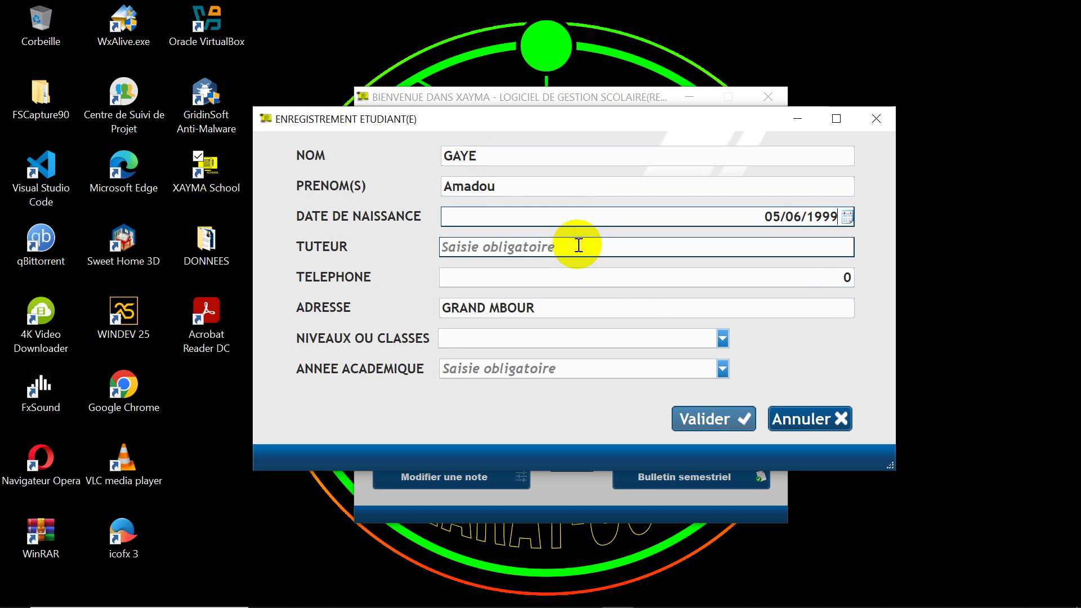
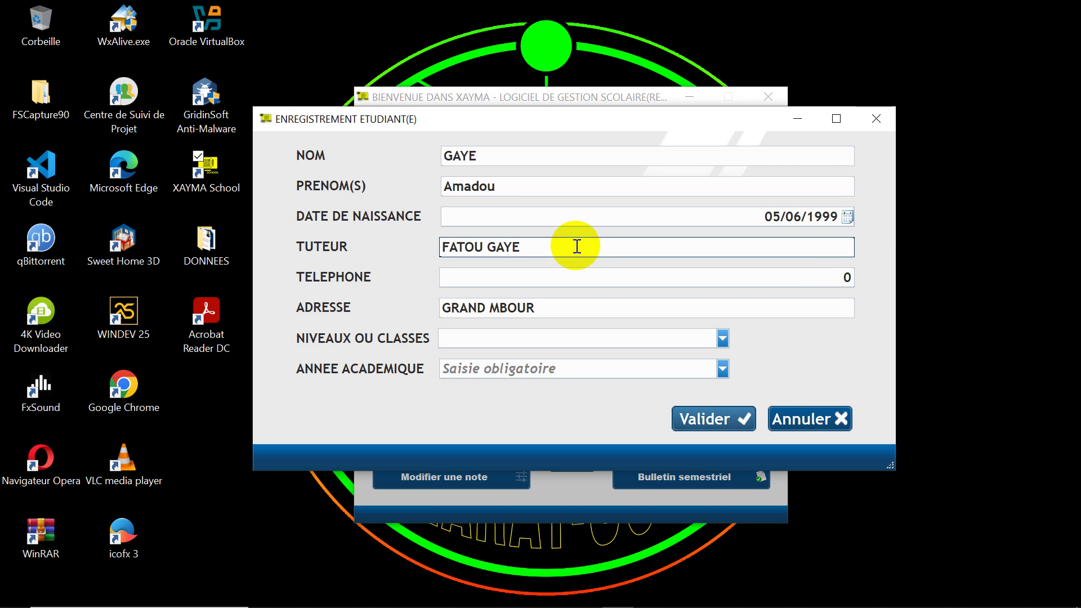
{"action": "left_click", "coordinate": [582, 276]}
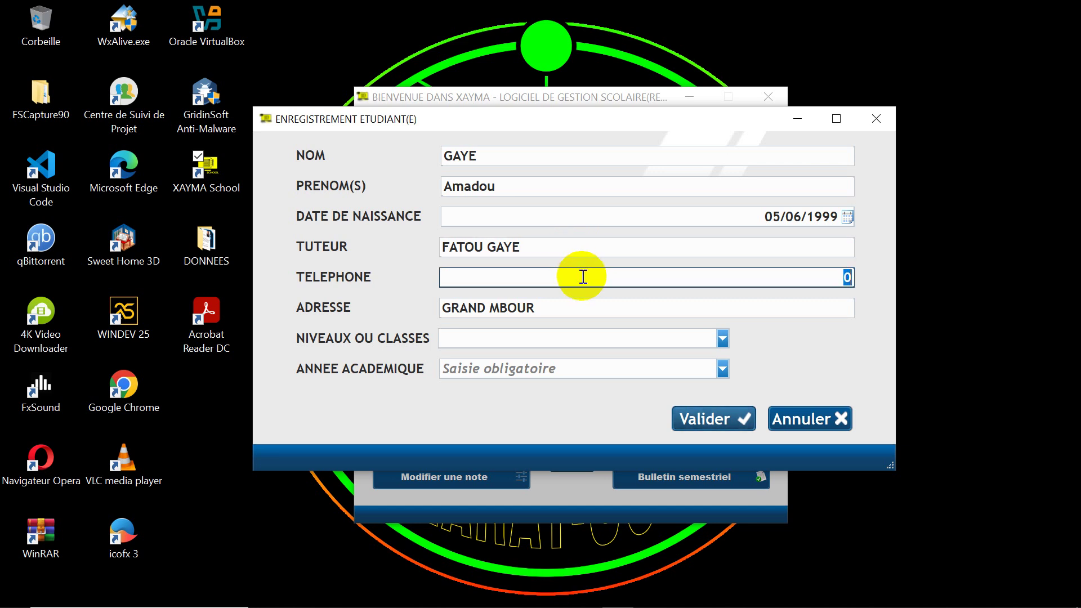
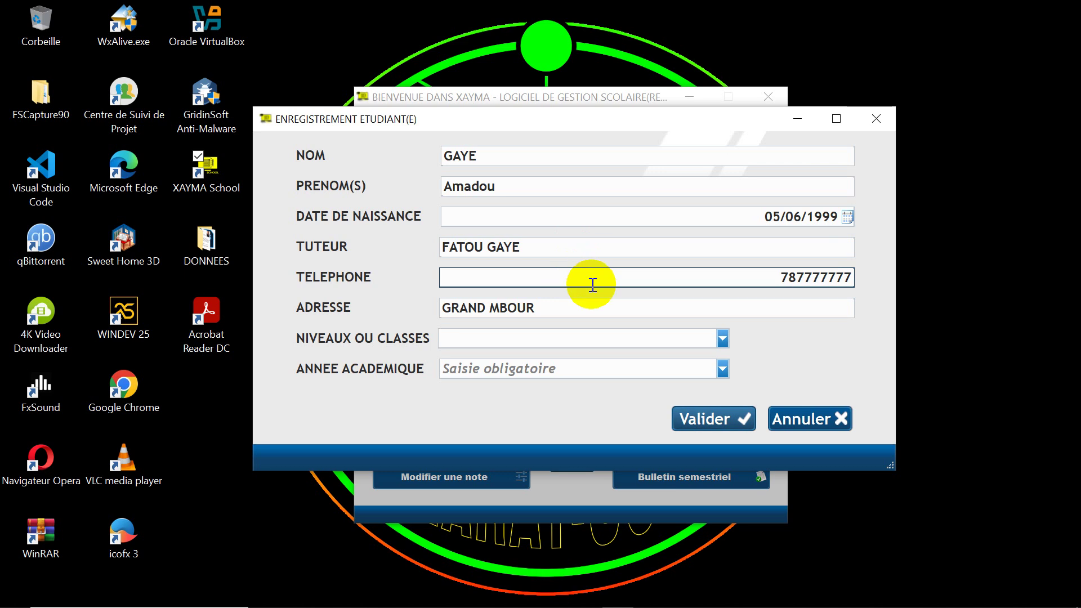
{"action": "left_click", "coordinate": [698, 418]}
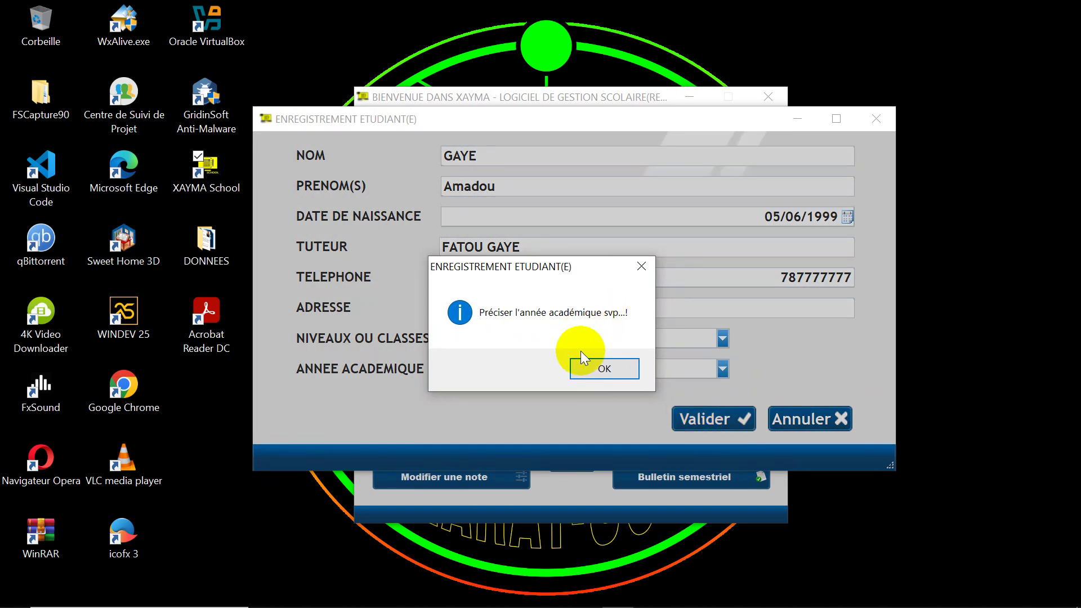
Step: Assign academic year 2024/2025 and class TERMINALE S, save the student, and close the blank form
{"action": "left_click", "coordinate": [588, 370]}
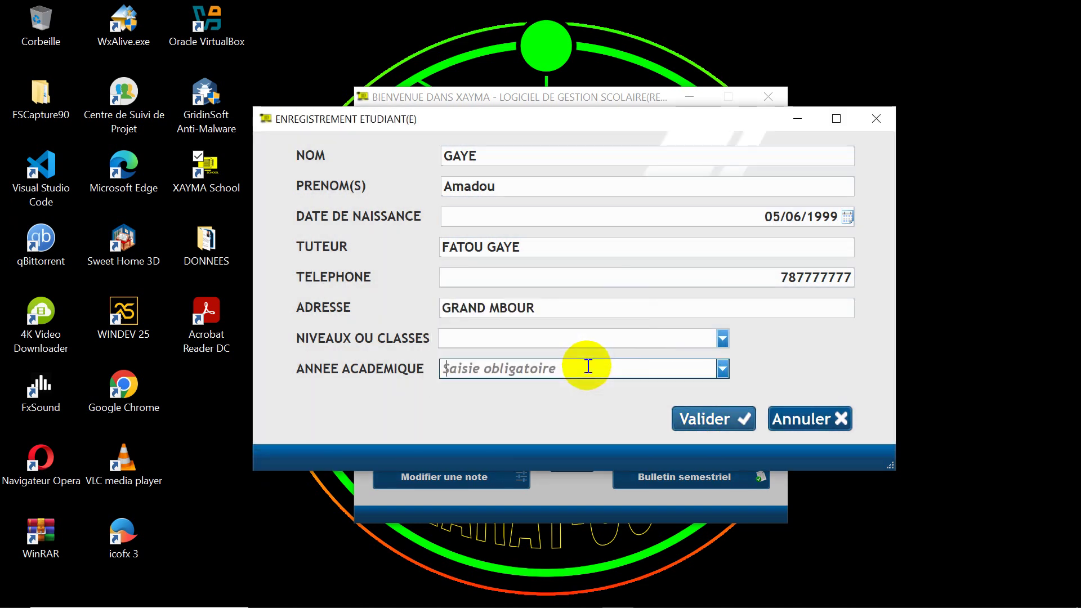
{"action": "left_click", "coordinate": [722, 369]}
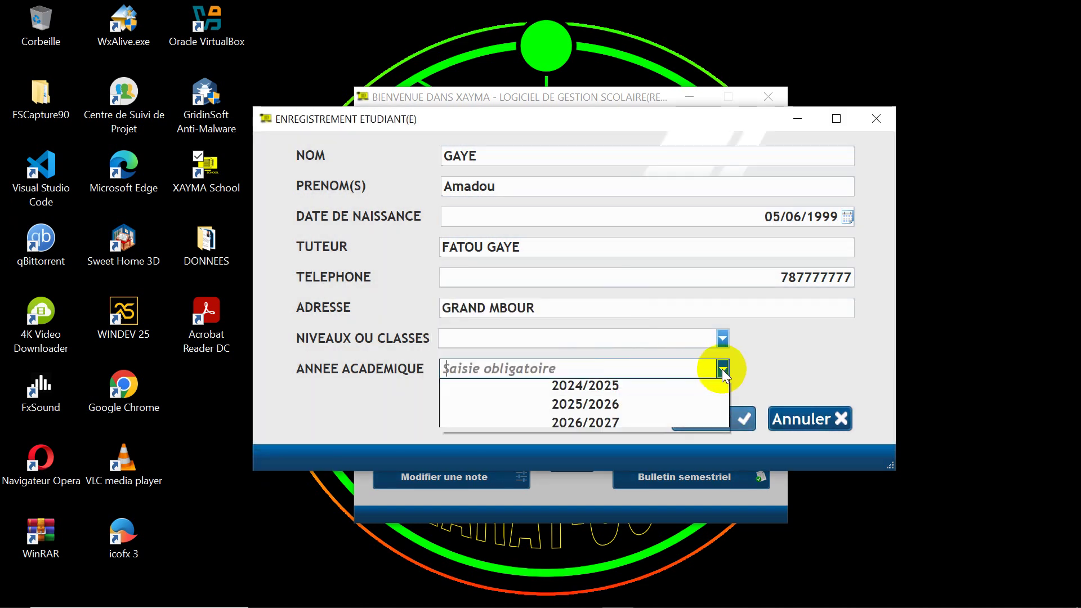
{"action": "left_click", "coordinate": [626, 387]}
{"action": "left_click", "coordinate": [722, 338]}
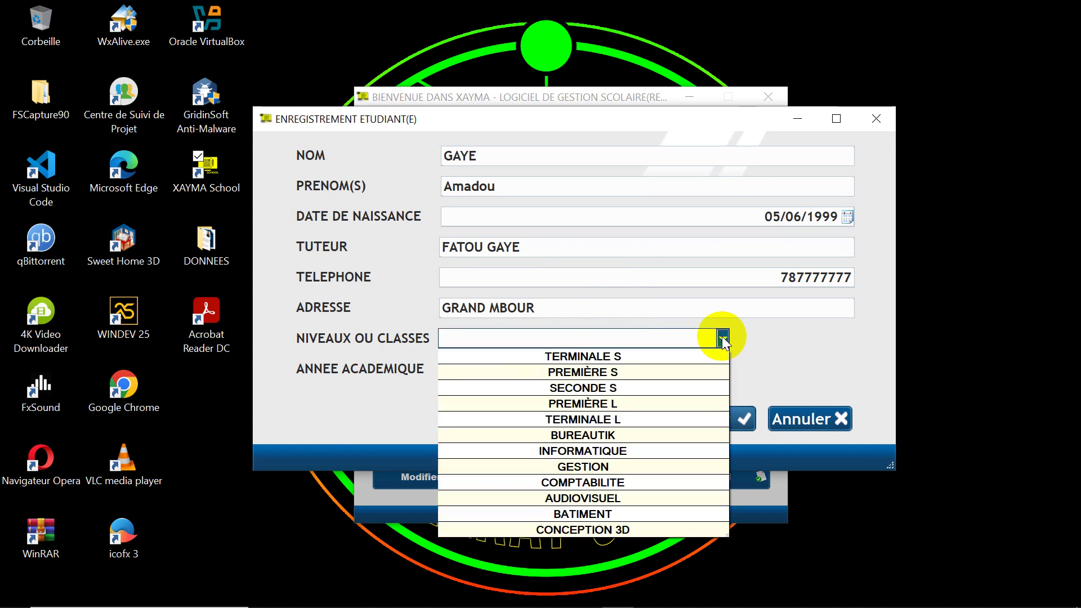
{"action": "left_click", "coordinate": [613, 357]}
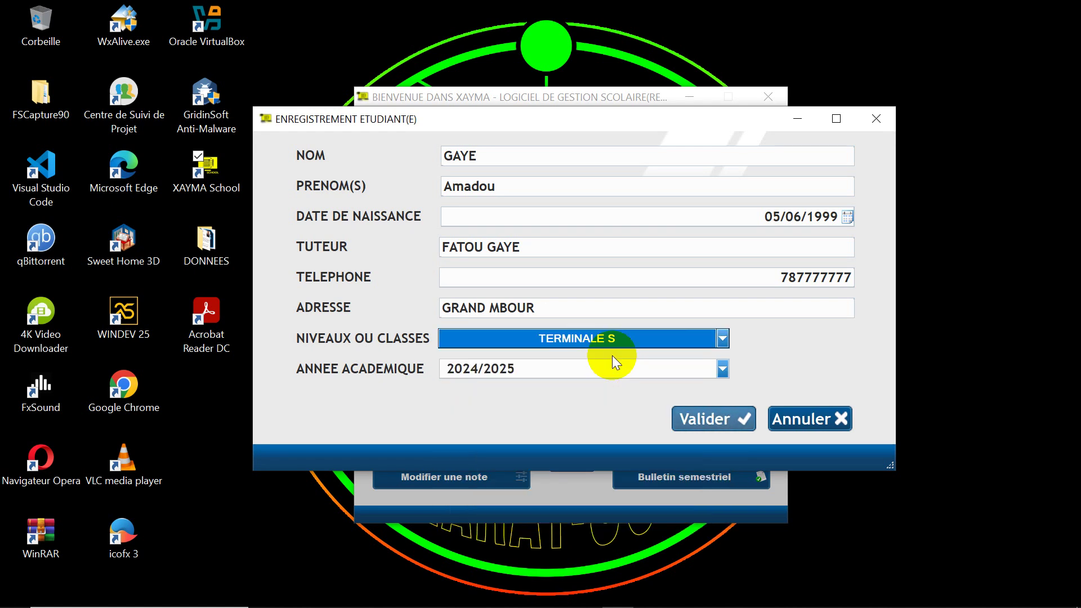
{"action": "left_click", "coordinate": [693, 420]}
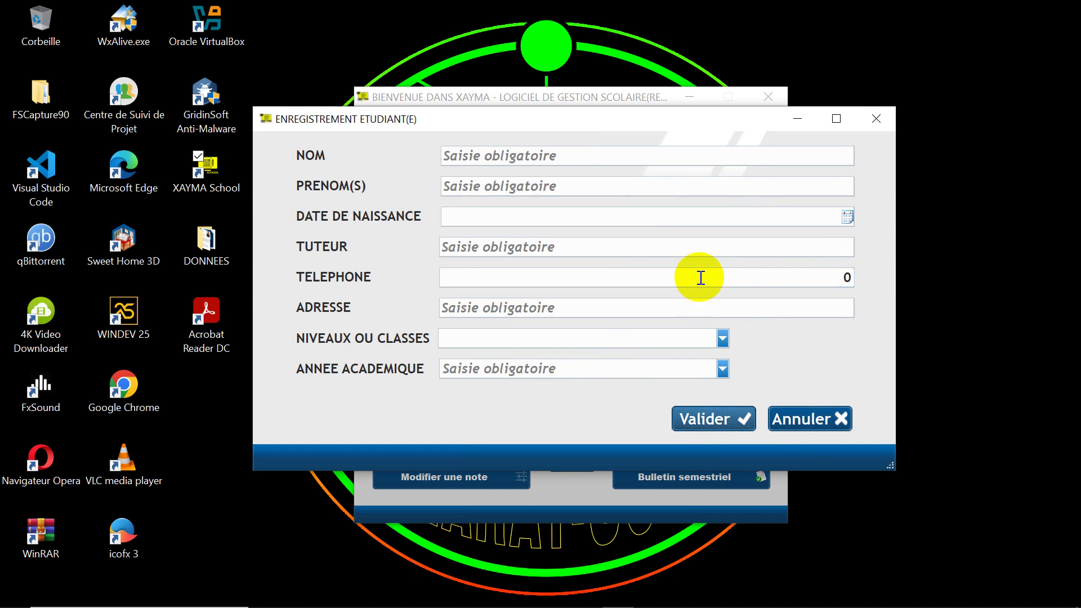
{"action": "left_click", "coordinate": [795, 419]}
Step: Open Liste des étudiants from the ETUDIANT(E)S menu
{"action": "left_click", "coordinate": [642, 118]}
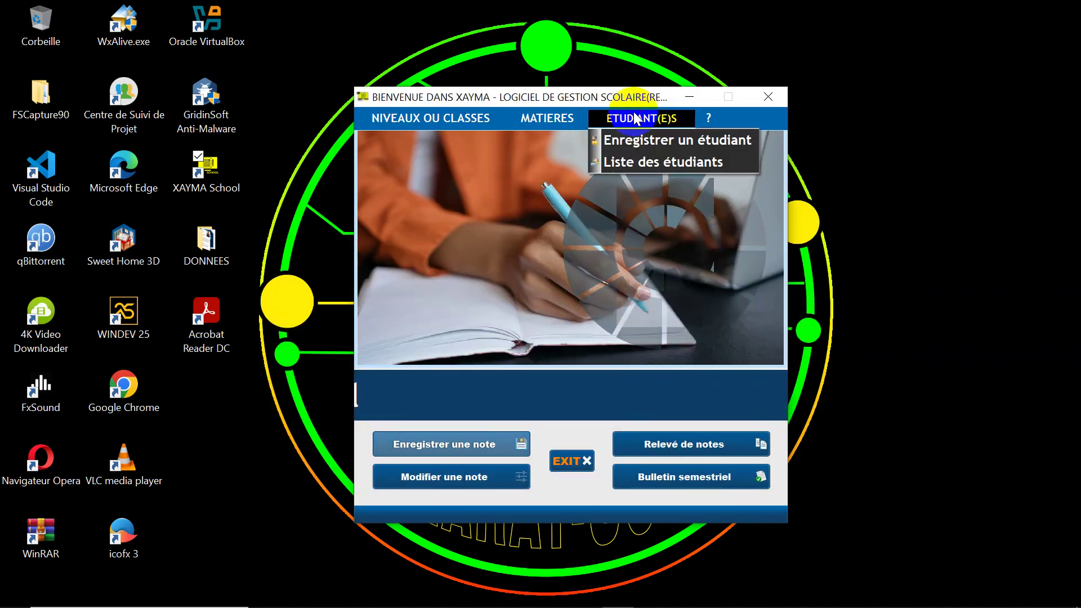
{"action": "left_click", "coordinate": [639, 163]}
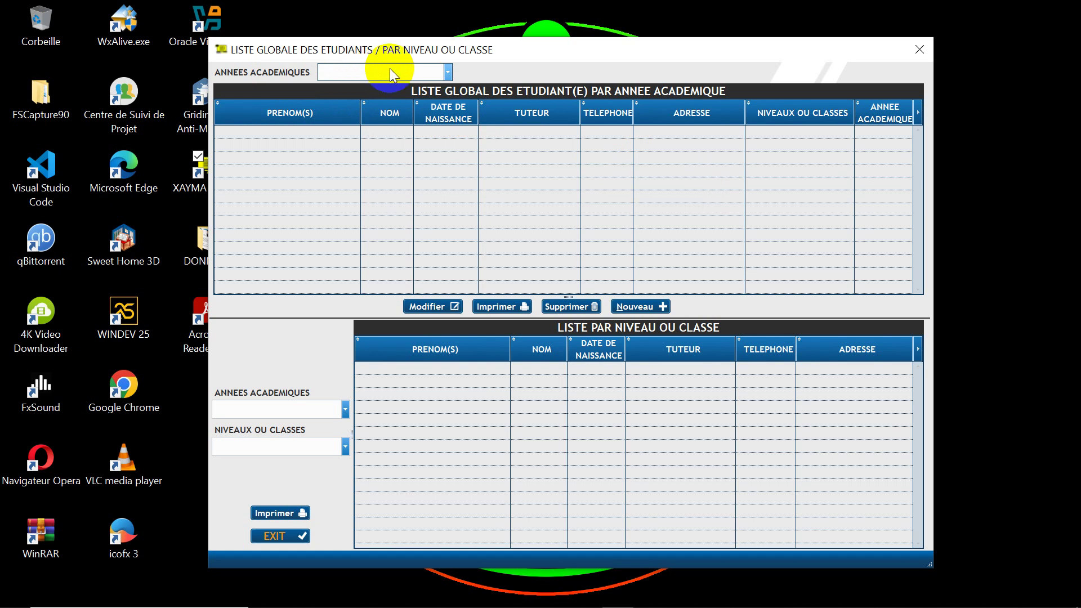
Step: Filter the global student list to academic year 2024/2025
{"action": "left_click", "coordinate": [447, 72]}
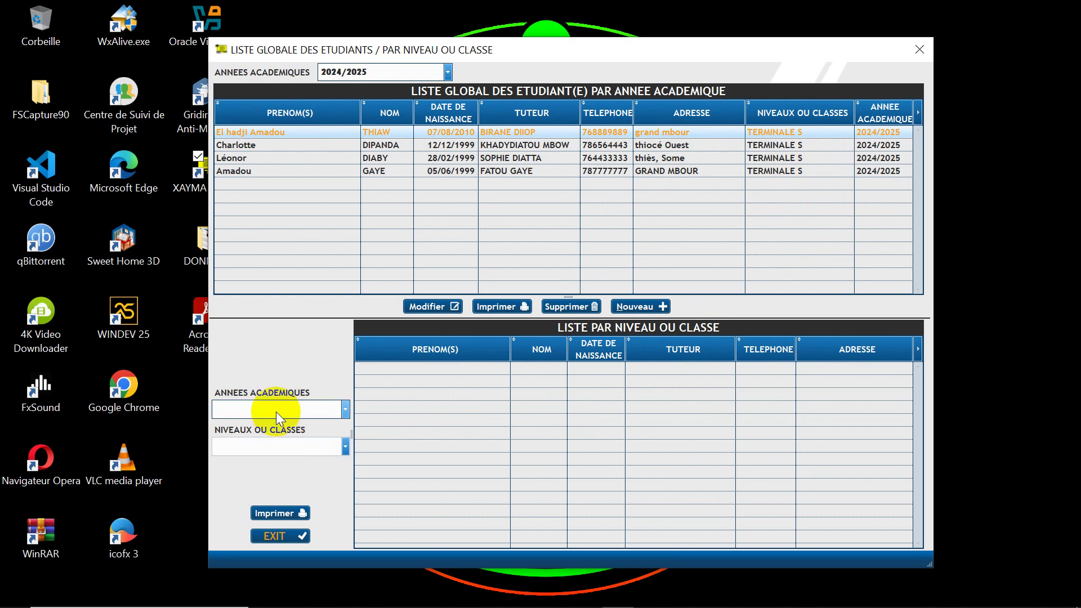
Step: Start a new registration with class INFORMATIQUE and academic year 2024/2025
{"action": "left_click", "coordinate": [638, 303]}
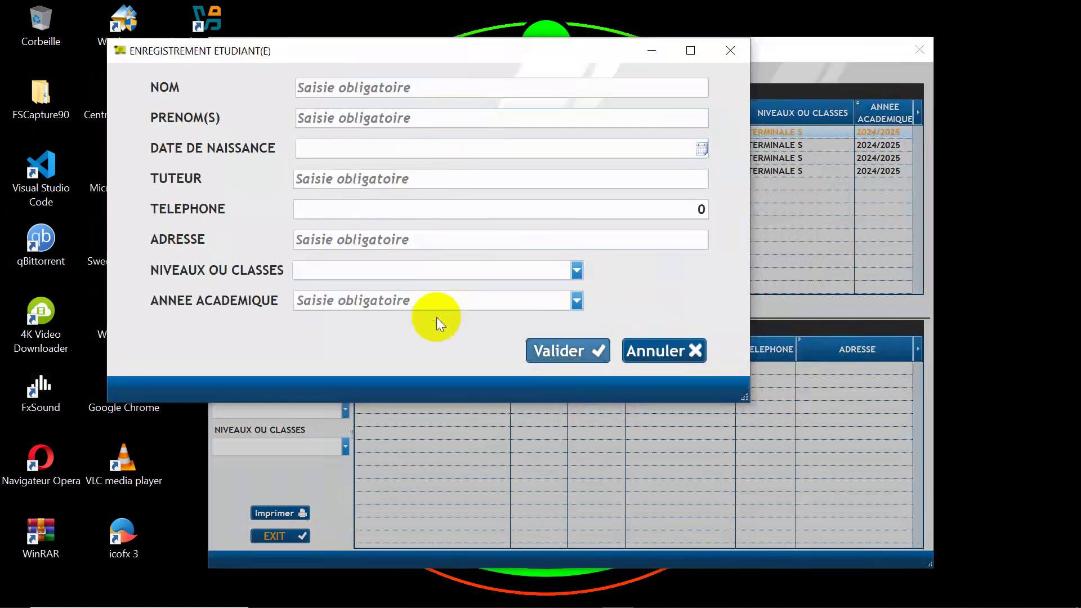
{"action": "left_click", "coordinate": [576, 272]}
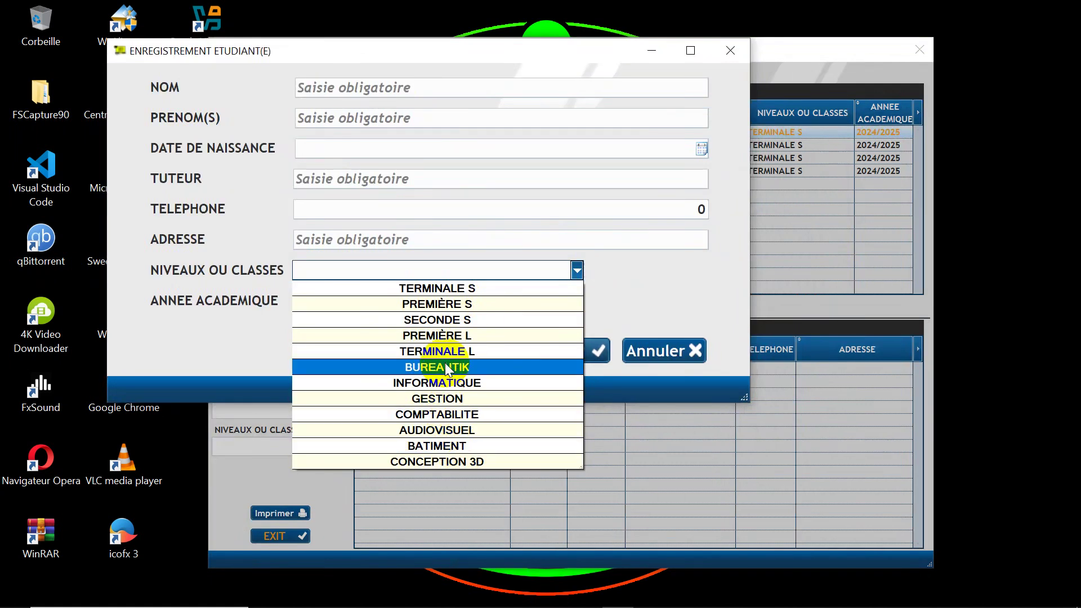
{"action": "left_click", "coordinate": [451, 384]}
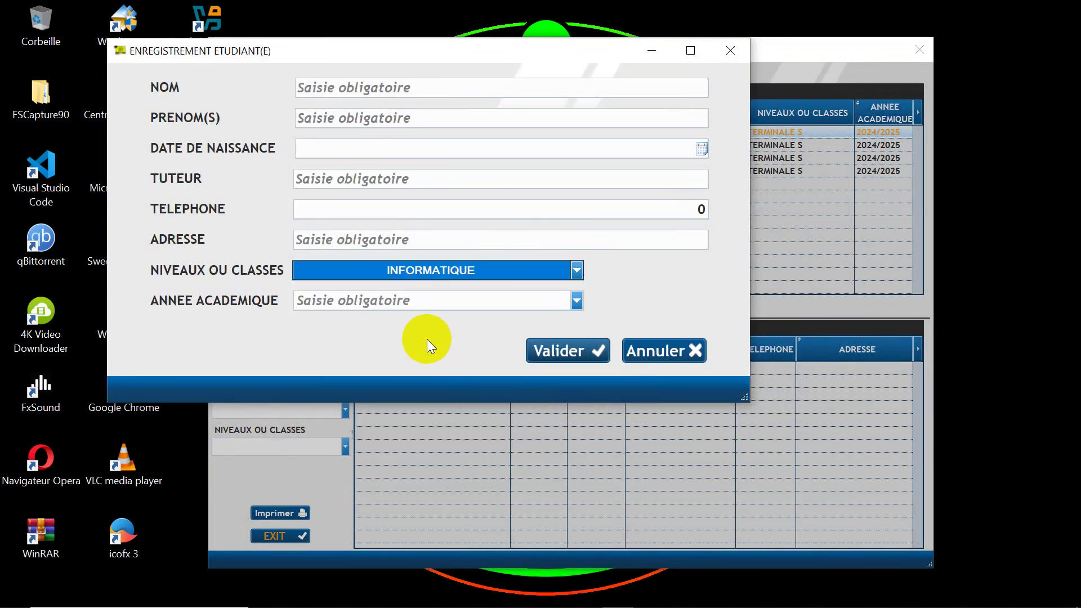
{"action": "left_click", "coordinate": [575, 302]}
{"action": "left_click", "coordinate": [493, 318]}
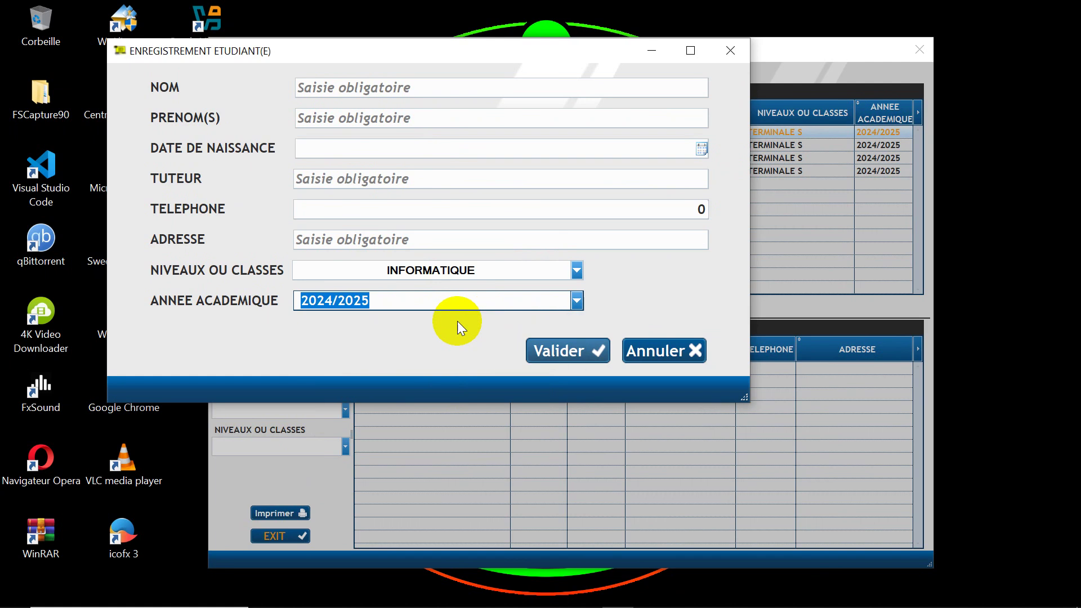
Step: Enter the student's last name, first name and date of birth
{"action": "left_click", "coordinate": [425, 89]}
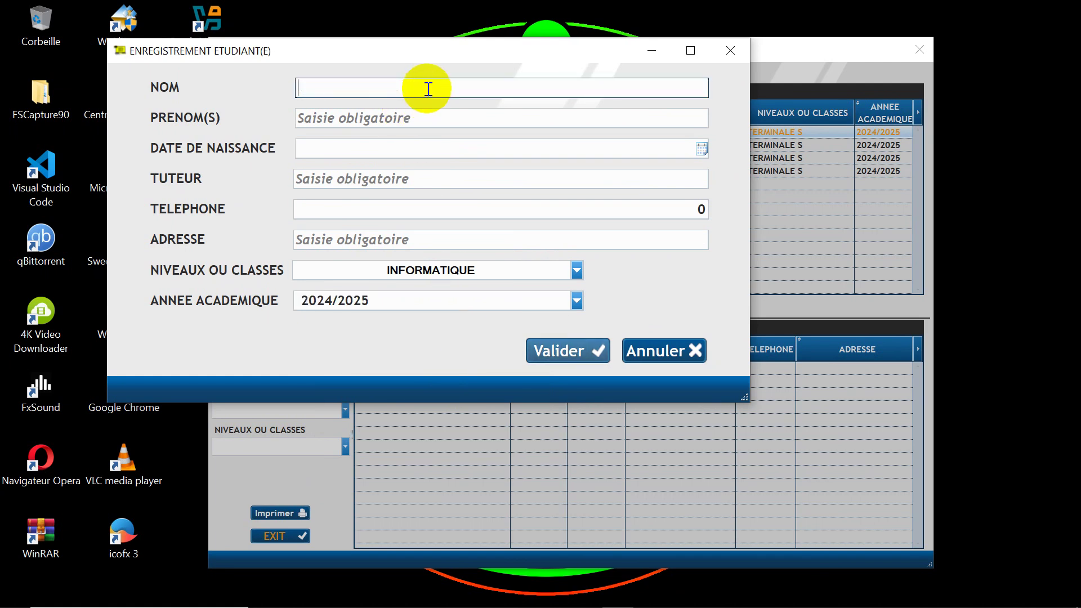
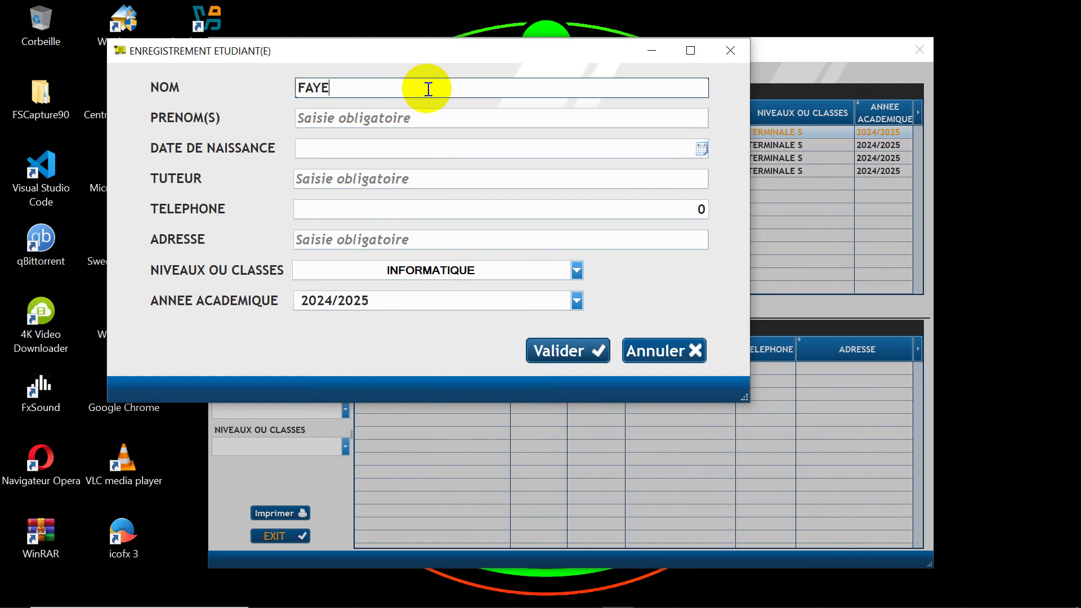
{"action": "left_click", "coordinate": [389, 114]}
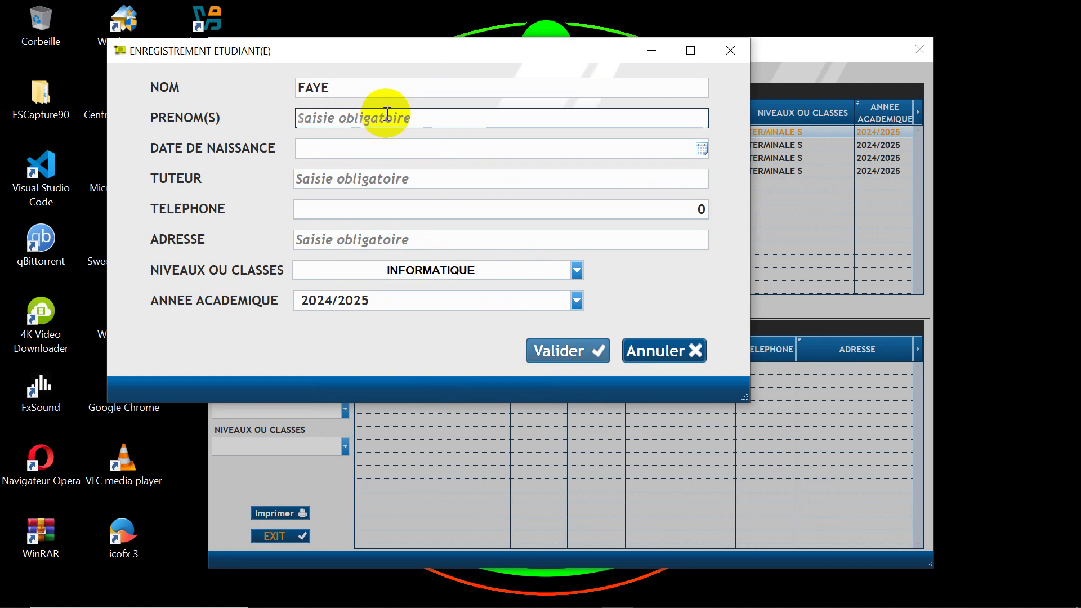
{"action": "left_click", "coordinate": [423, 150]}
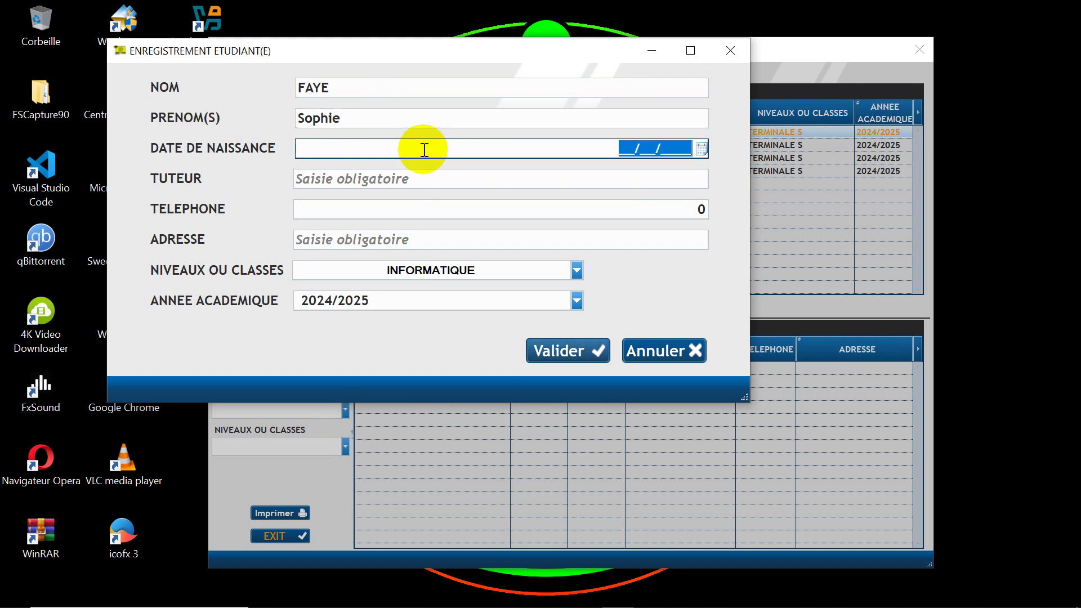
{"action": "type", "text": "23/"}
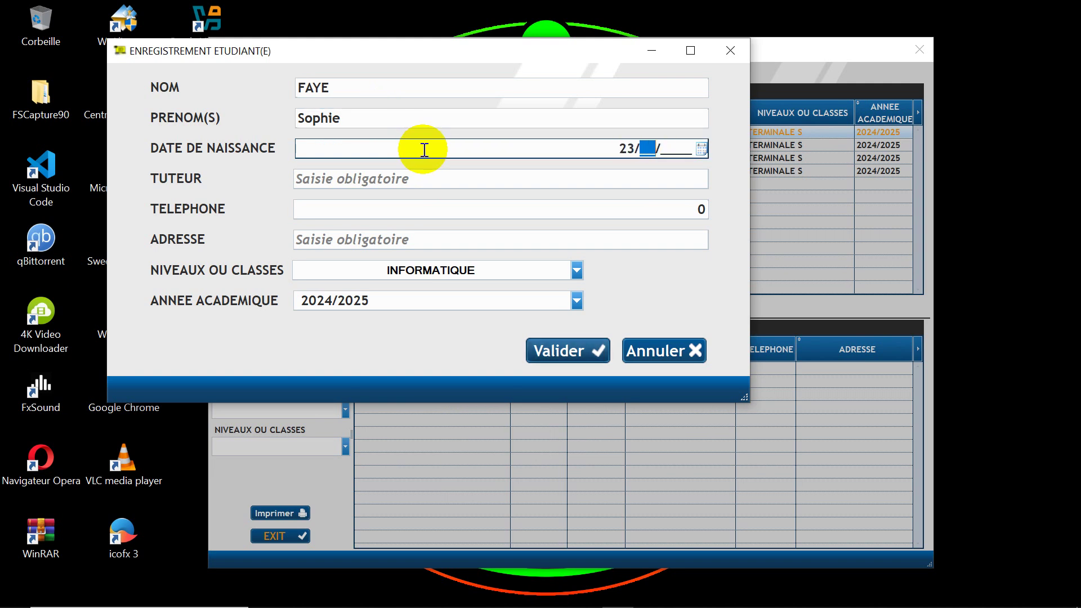
{"action": "type", "text": "05/"}
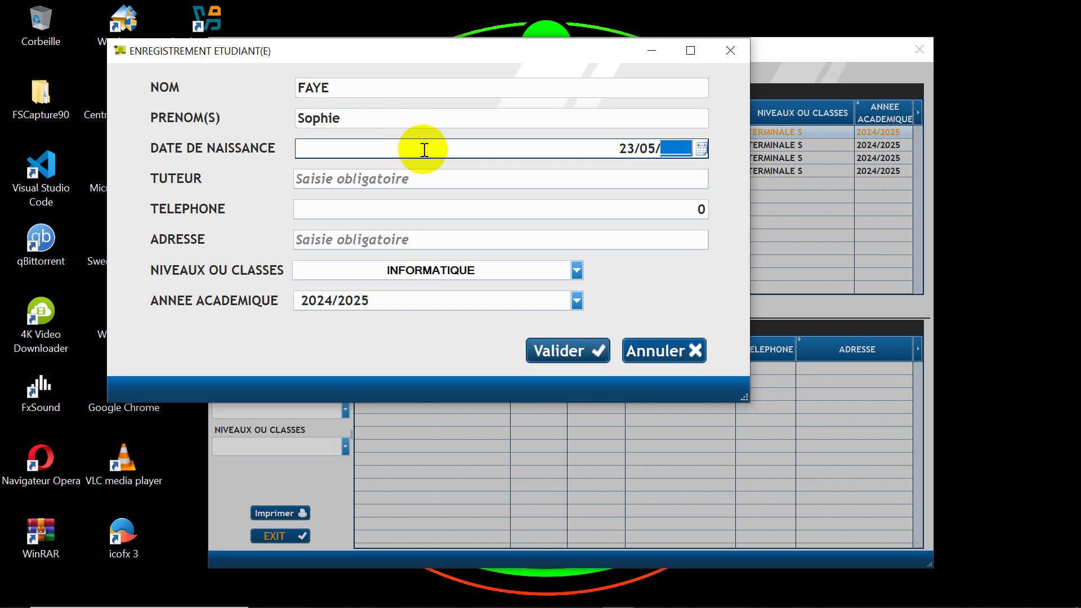
{"action": "type", "text": "201"}
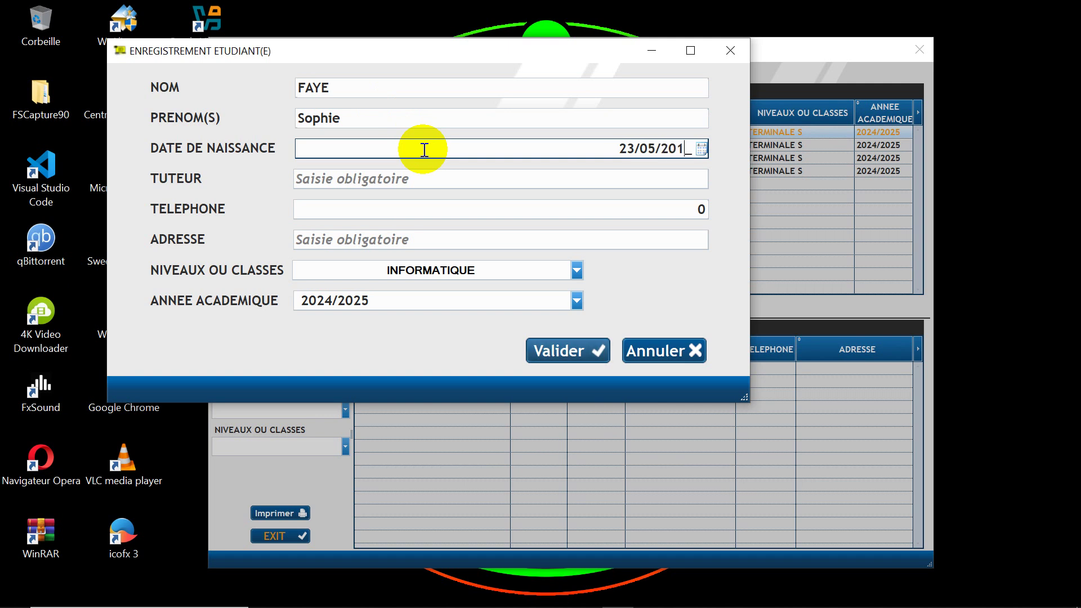
{"action": "type", "text": "0"}
Step: Enter the guardian's name and the telephone number
{"action": "left_click", "coordinate": [430, 183]}
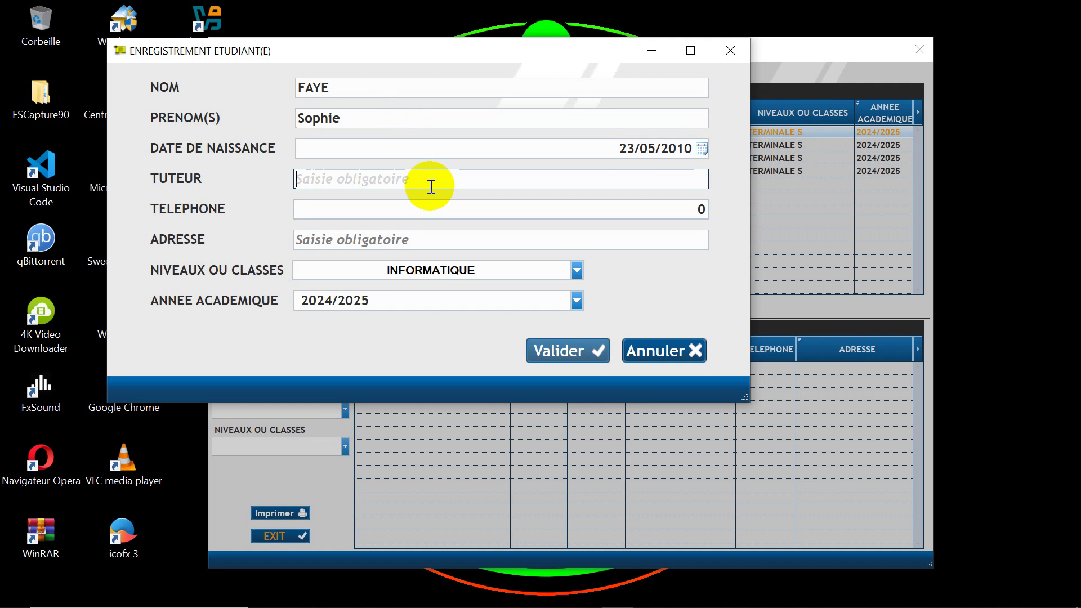
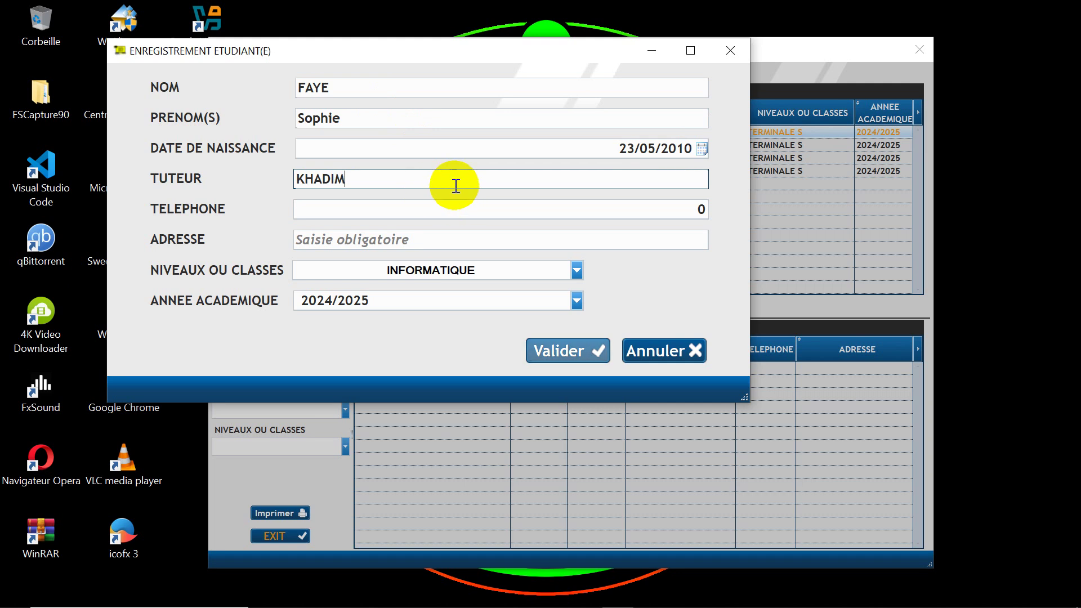
{"action": "left_click", "coordinate": [455, 182]}
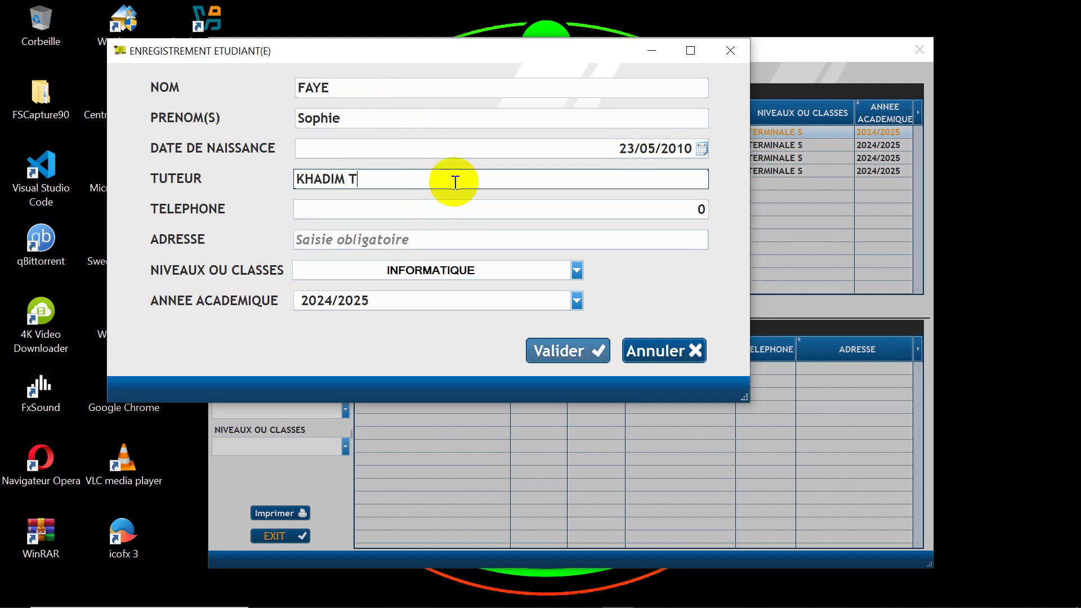
{"action": "type", "text": "THIAS"}
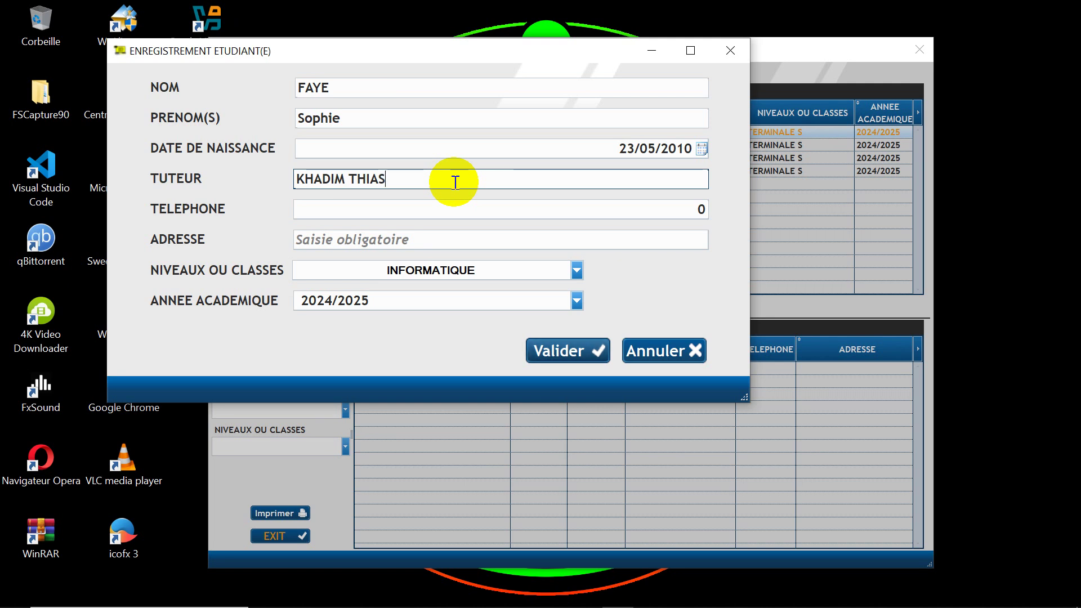
{"action": "key", "text": "BackSpace"}
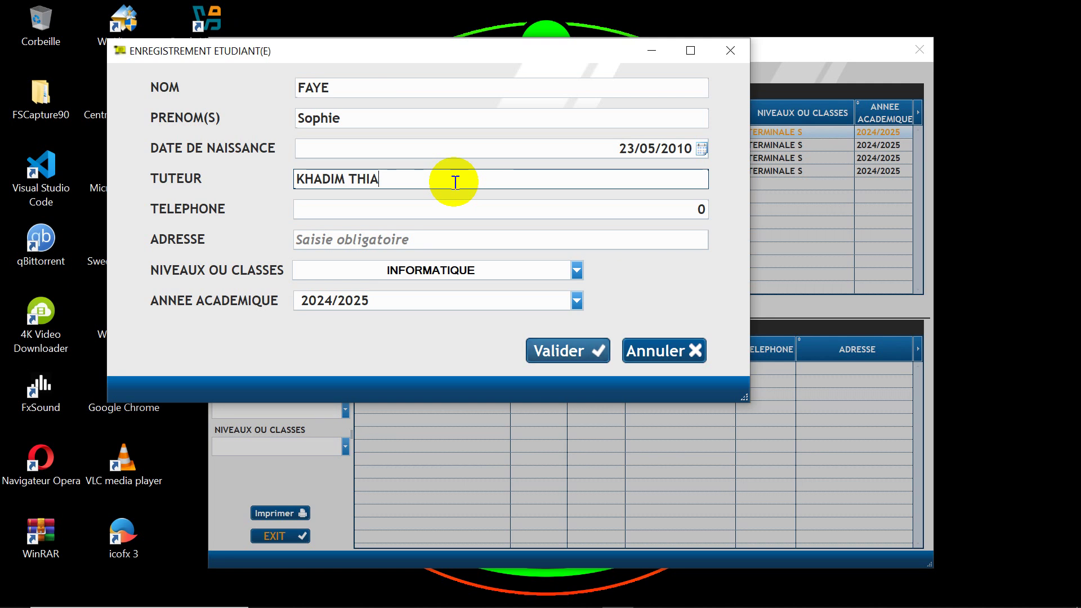
{"action": "type", "text": "M"}
{"action": "left_click", "coordinate": [472, 207]}
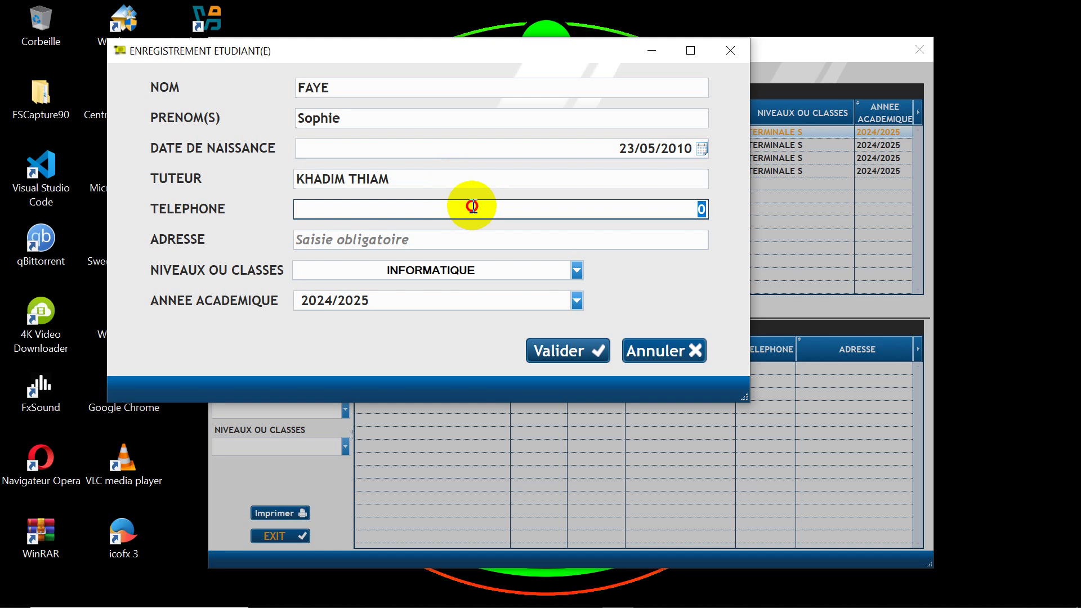
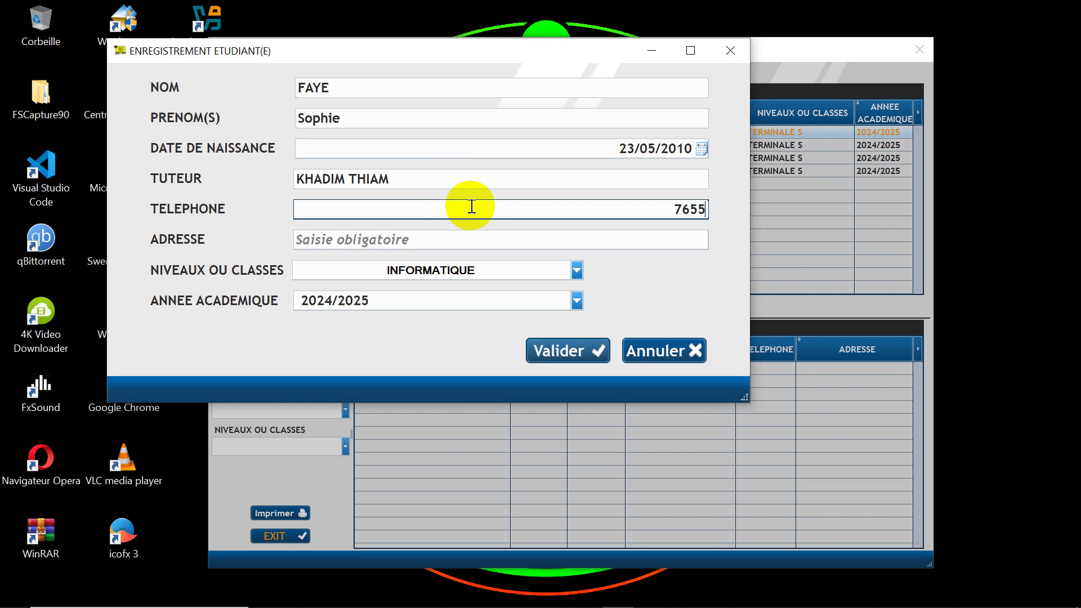
Step: Fill in the address, save the registration, and close the form
{"action": "left_click", "coordinate": [468, 235]}
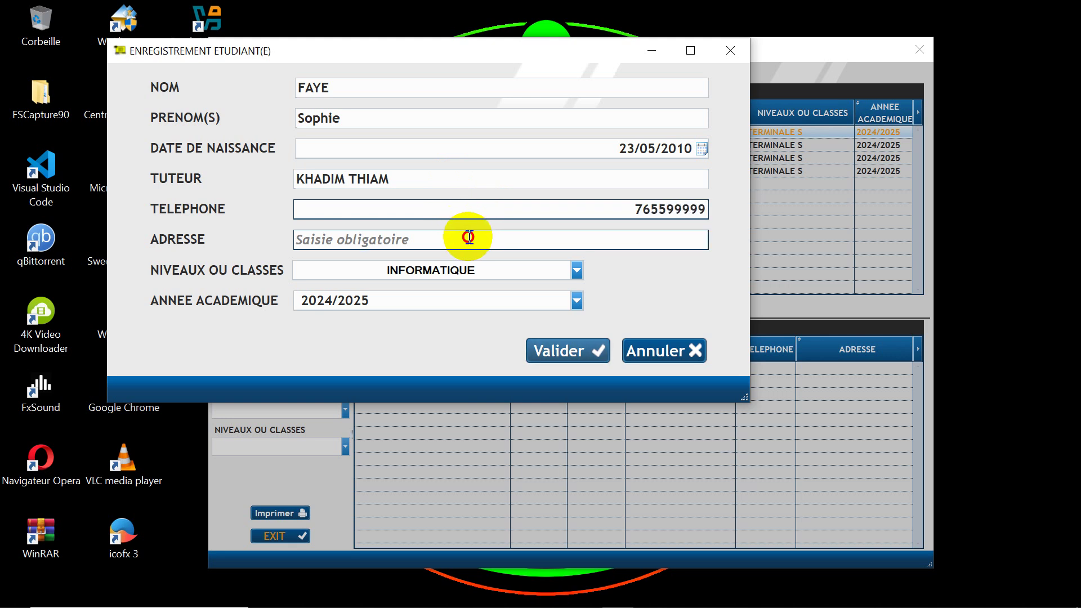
{"action": "type", "text": "TEEFE"}
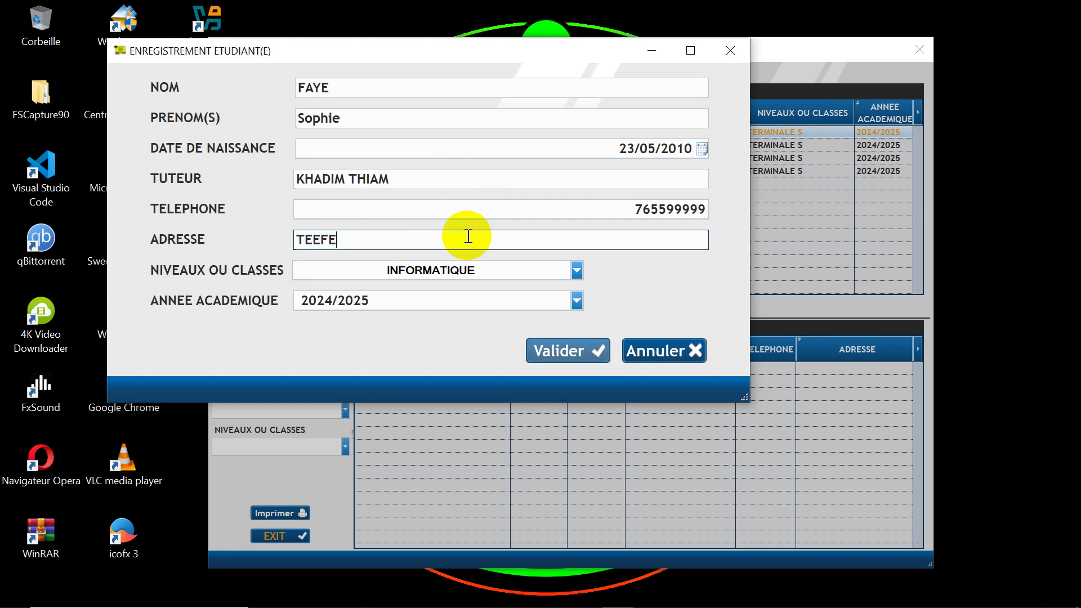
{"action": "key", "text": "BackSpace"}
{"action": "key", "text": "BackSpace"}
{"action": "key", "text": "BackSpace"}
{"action": "type", "text": "FESS"}
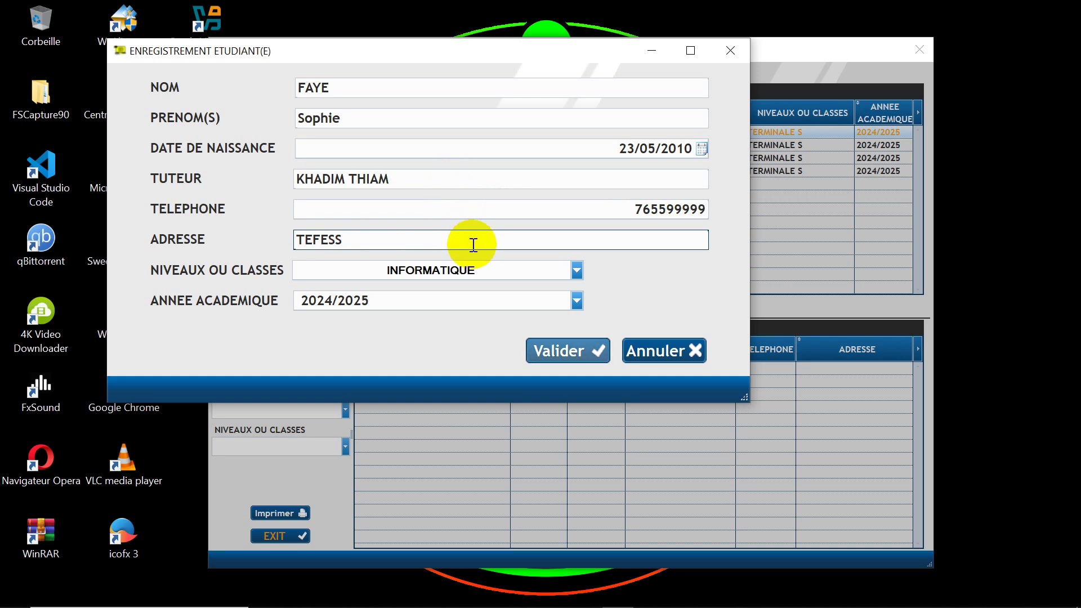
{"action": "left_click", "coordinate": [540, 352]}
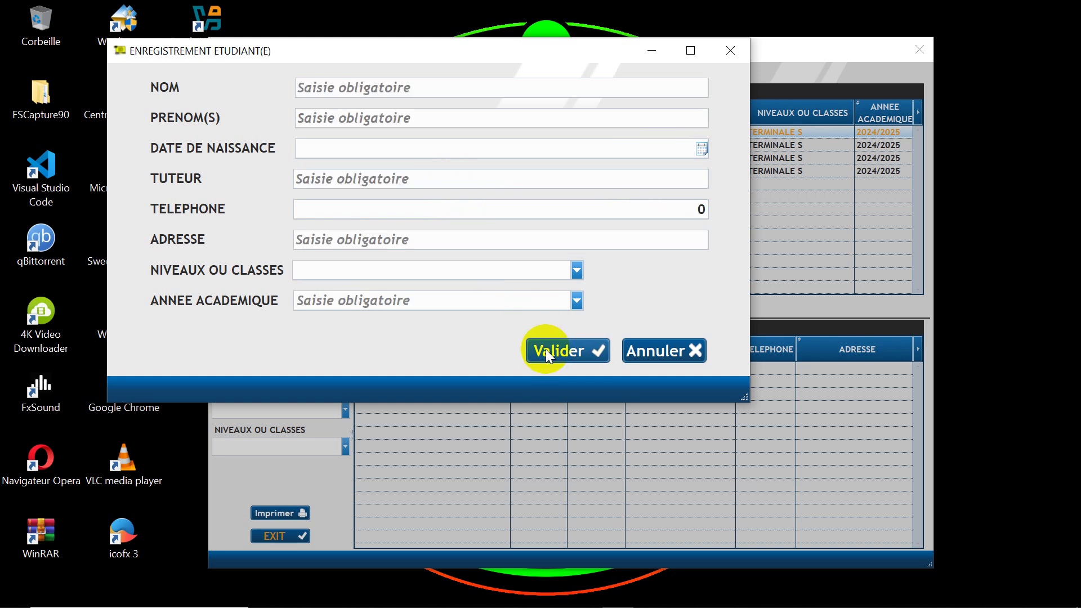
{"action": "left_click", "coordinate": [670, 353]}
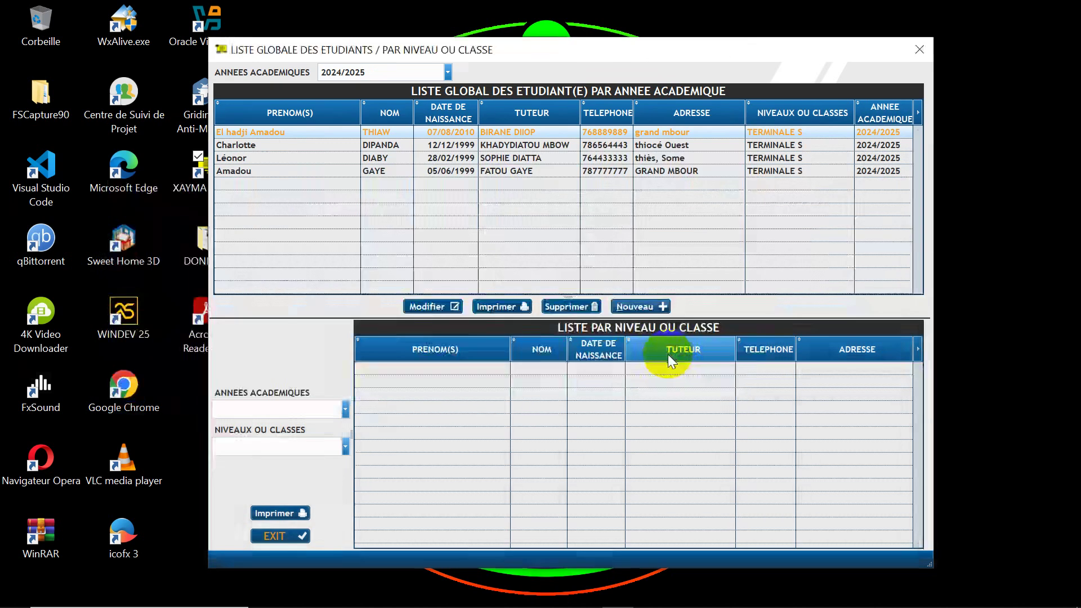
Step: Select 2024/2025 for both the global list and the class list
{"action": "left_click", "coordinate": [448, 72]}
{"action": "left_click", "coordinate": [383, 86]}
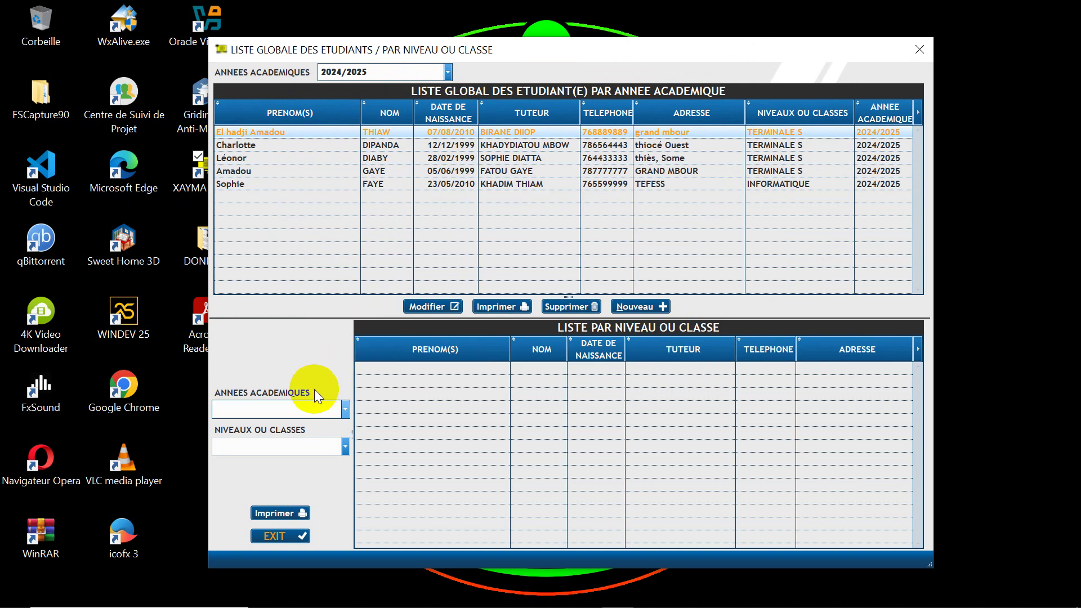
{"action": "left_click", "coordinate": [345, 410]}
{"action": "left_click", "coordinate": [306, 427]}
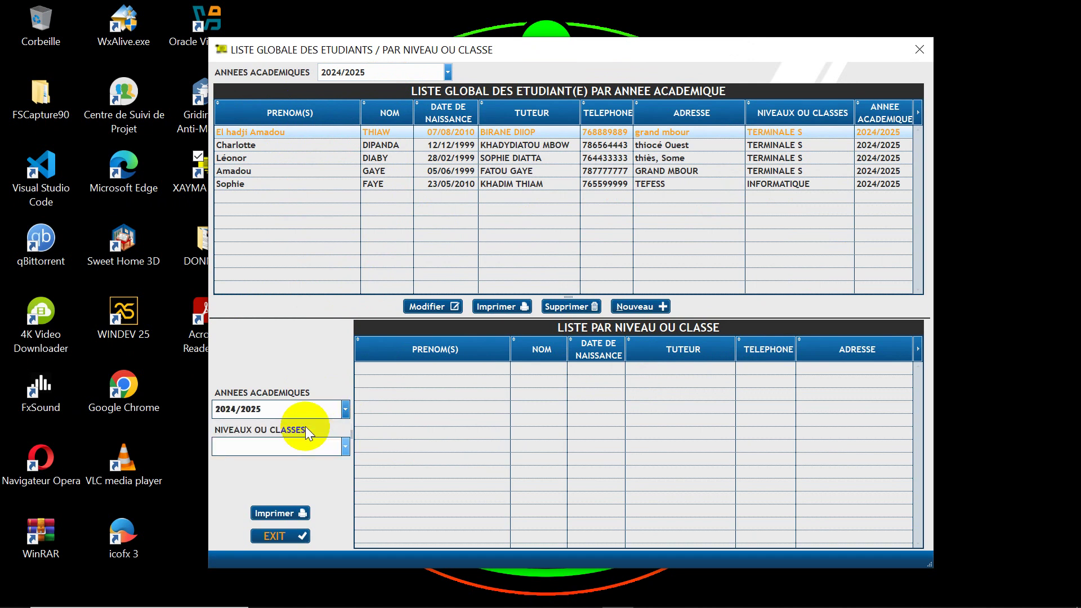
Step: Filter the class list to TERMINALE S, then to INFORMATIQUE
{"action": "left_click", "coordinate": [342, 447]}
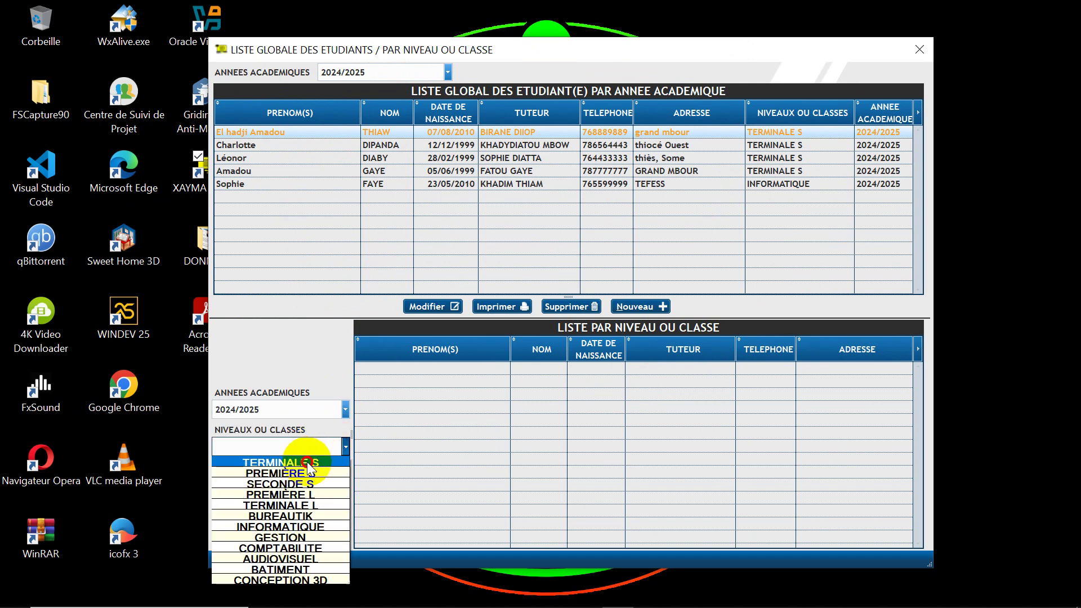
{"action": "left_click", "coordinate": [306, 462]}
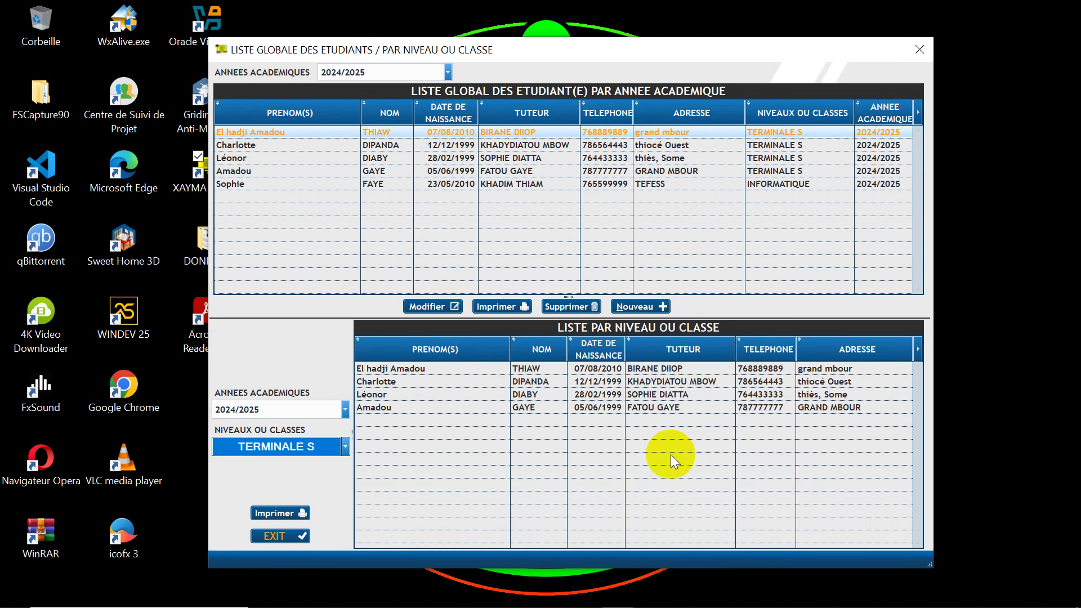
{"action": "left_click", "coordinate": [344, 448]}
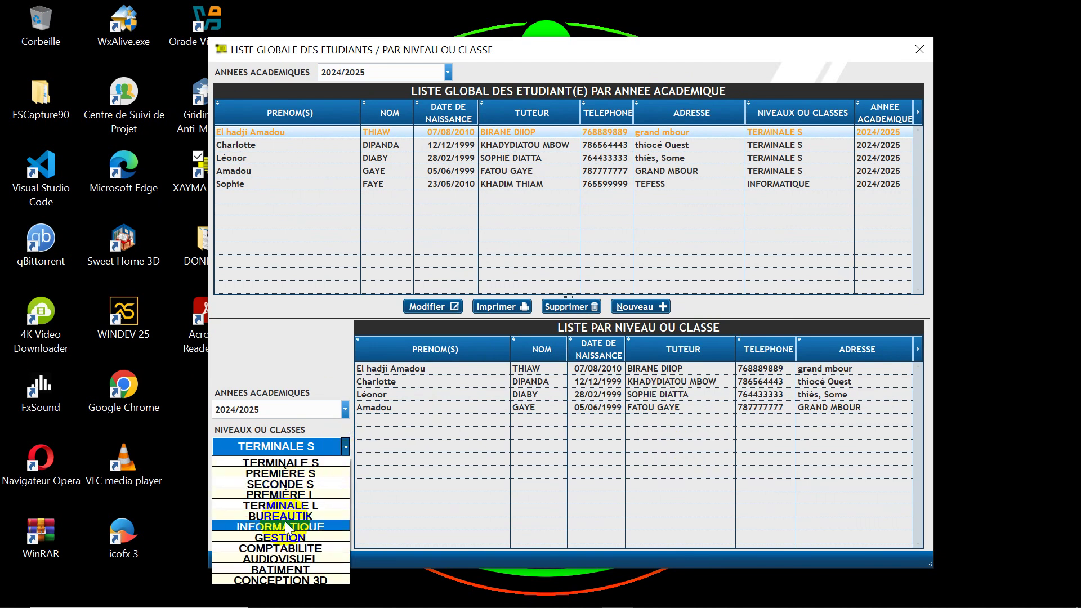
{"action": "left_click", "coordinate": [283, 524]}
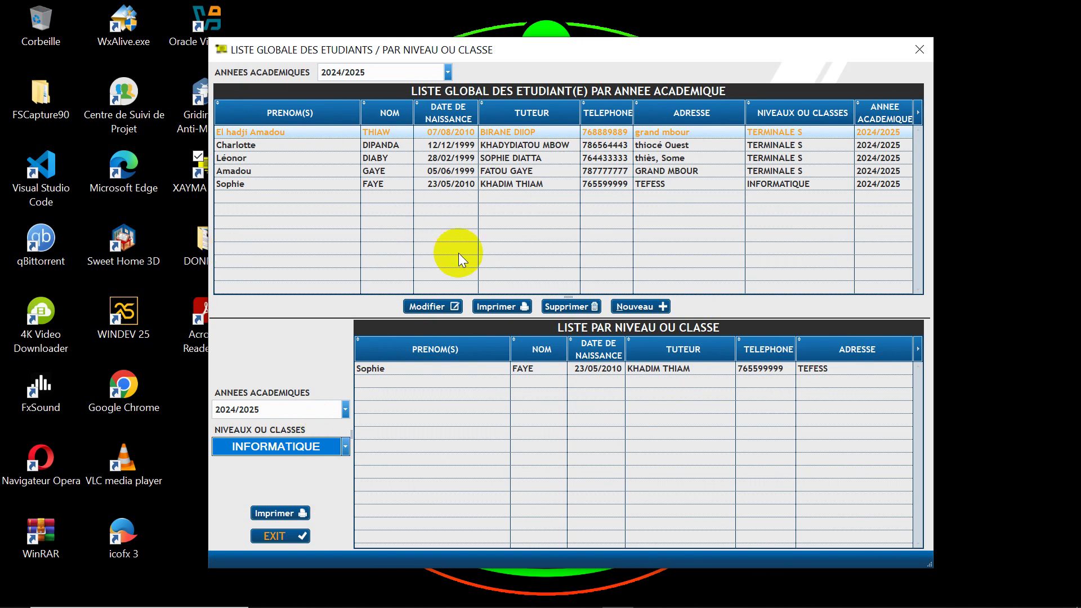
{"action": "left_click", "coordinate": [497, 304]}
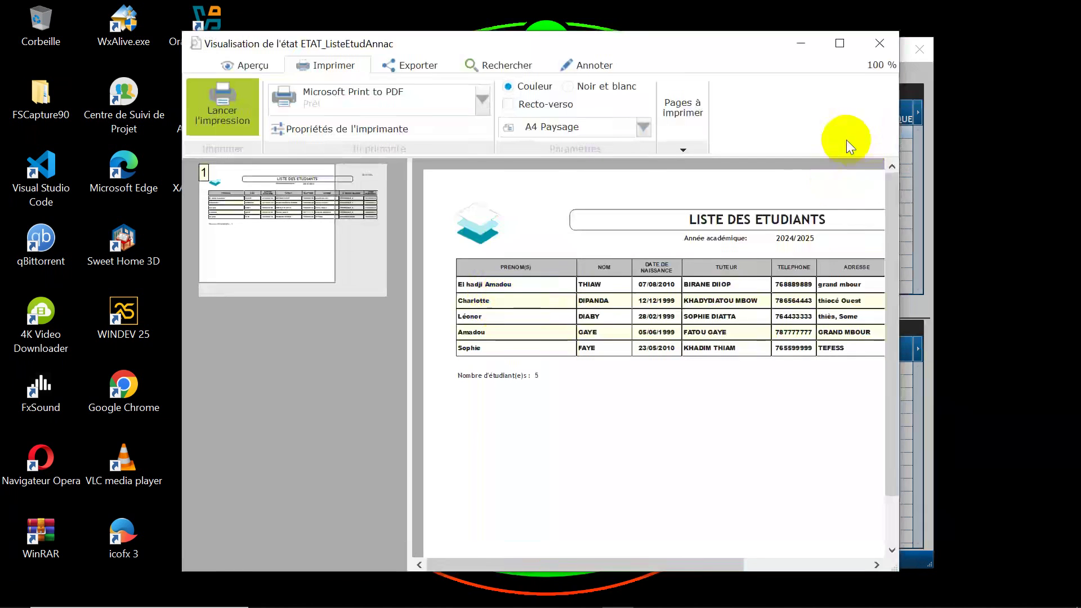
{"action": "left_click", "coordinate": [835, 45]}
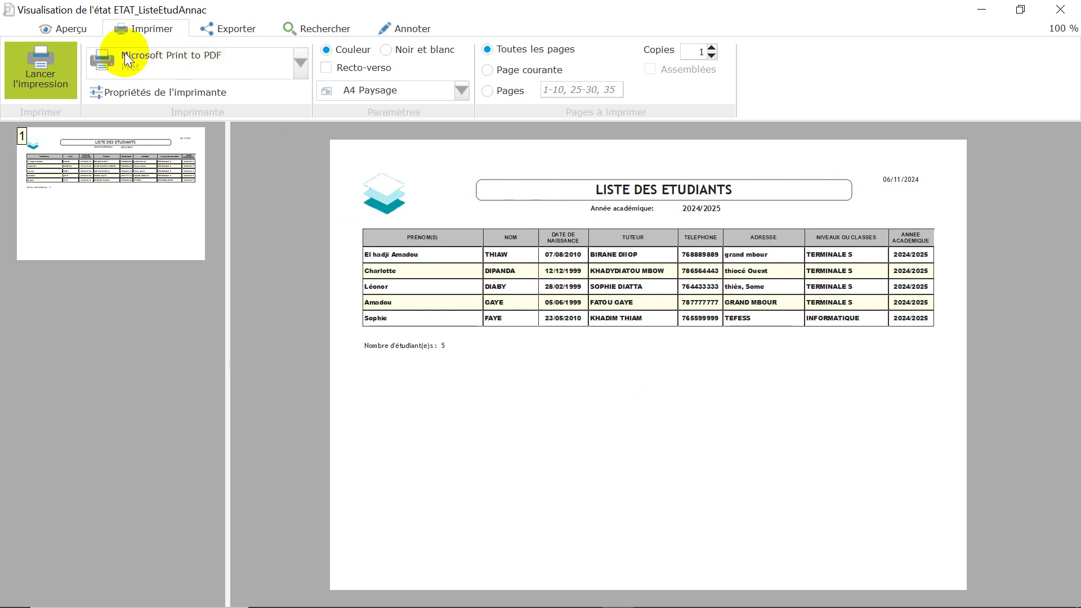
{"action": "left_click", "coordinate": [1055, 17]}
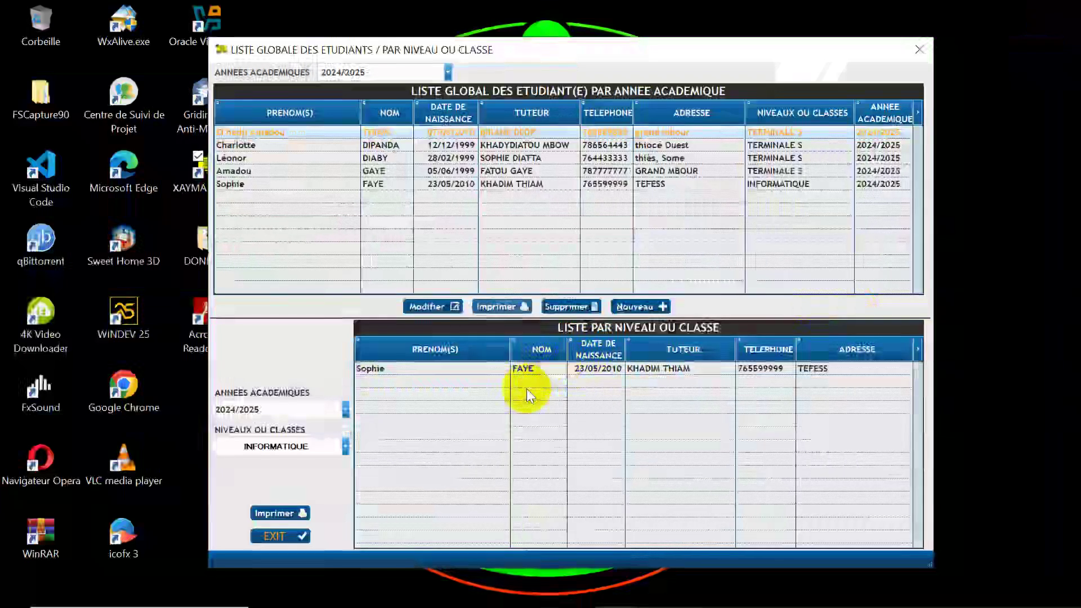
{"action": "left_click", "coordinate": [282, 512]}
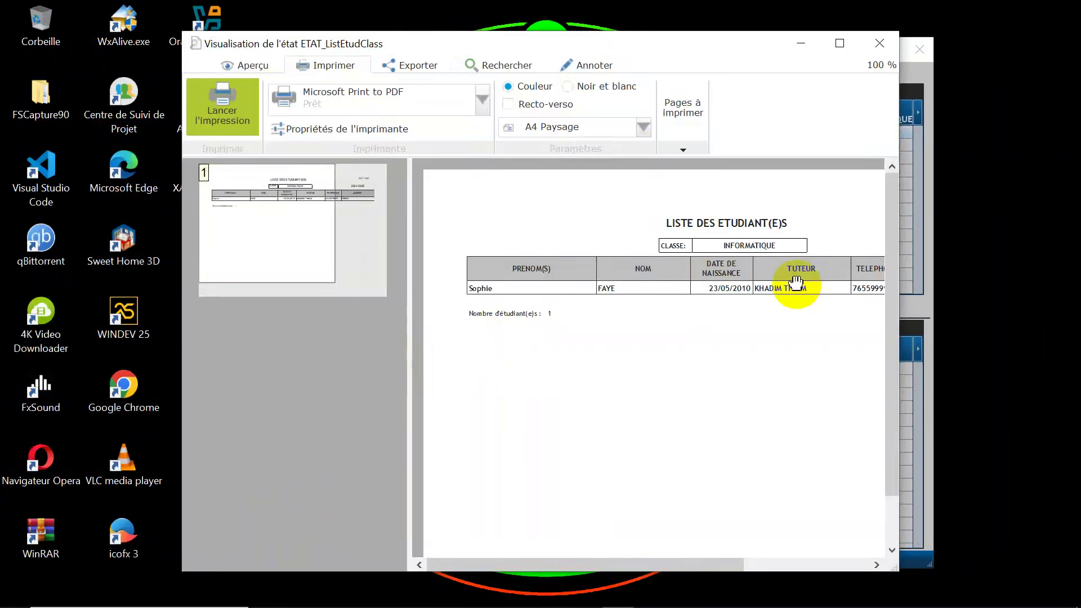
{"action": "left_click", "coordinate": [839, 44]}
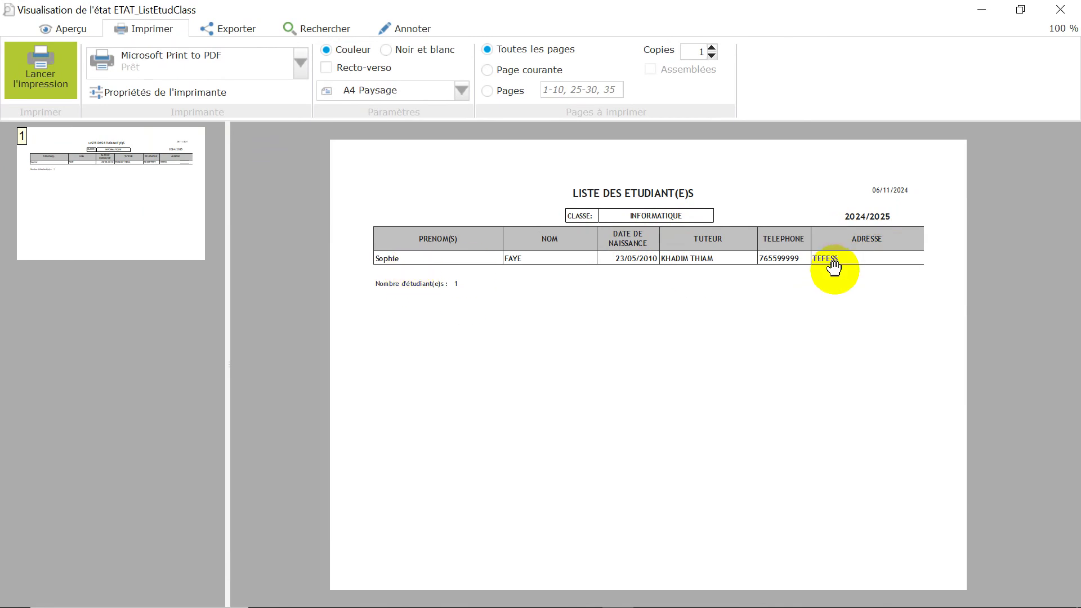
{"action": "left_click", "coordinate": [1054, 16]}
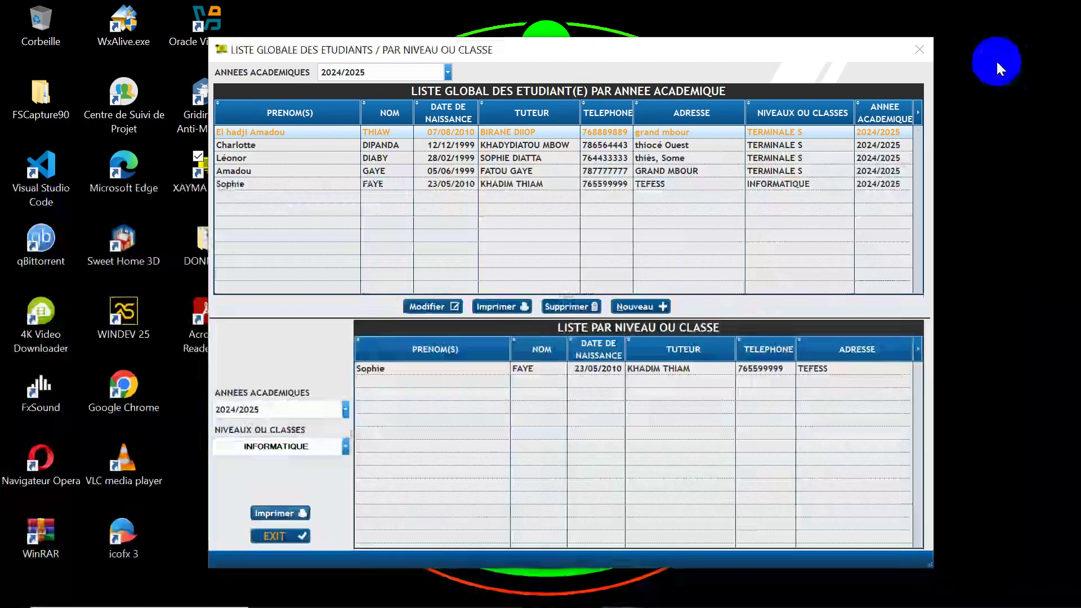
Step: Open grade entry for TERMINALE S 2024/2025, selecting the second student and Mathèmatiques
{"action": "left_click", "coordinate": [276, 536]}
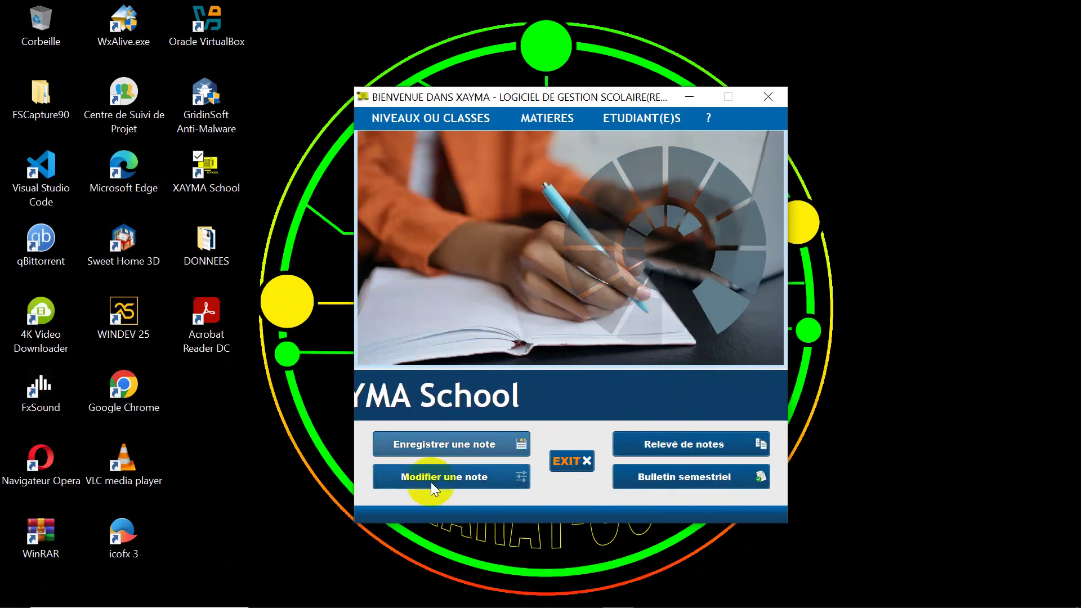
{"action": "left_click", "coordinate": [444, 444]}
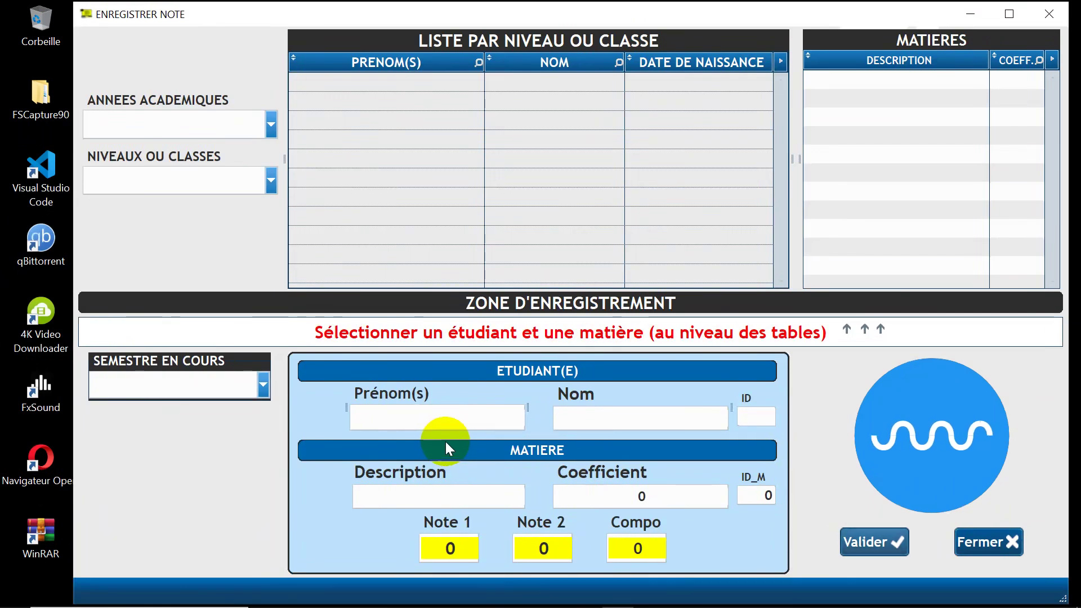
{"action": "left_click", "coordinate": [201, 126]}
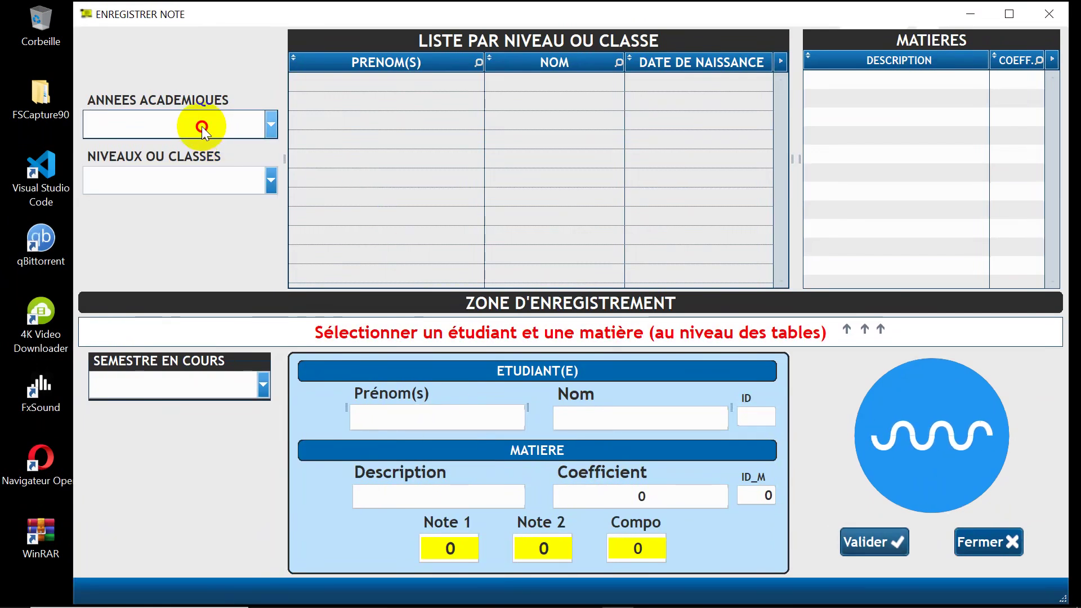
{"action": "left_click", "coordinate": [194, 146]}
{"action": "left_click", "coordinate": [201, 176]}
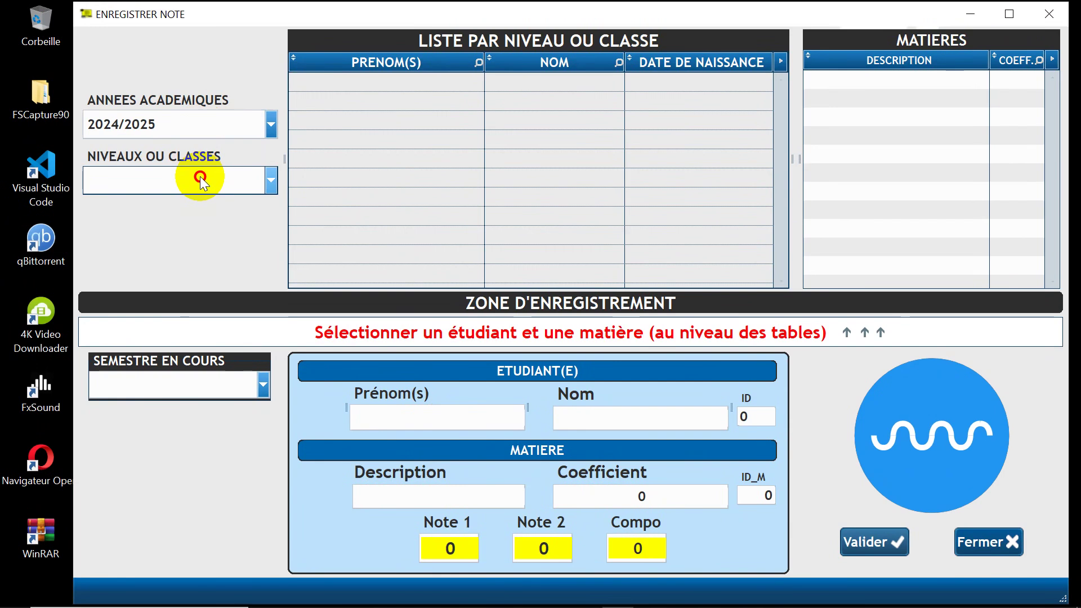
{"action": "left_click", "coordinate": [198, 198]}
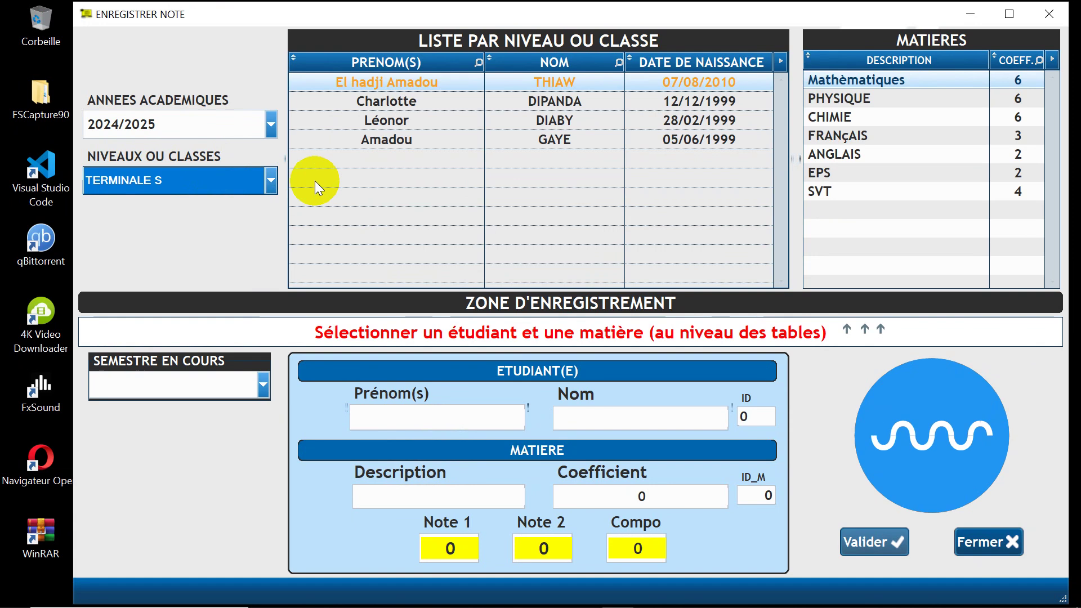
{"action": "left_click", "coordinate": [392, 103]}
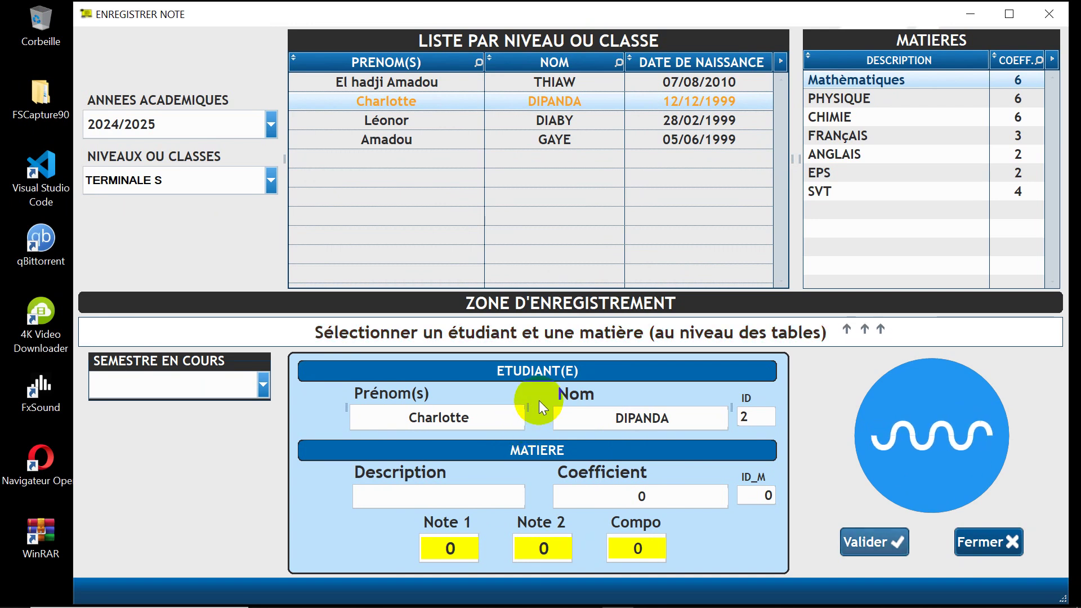
{"action": "left_click", "coordinate": [856, 80]}
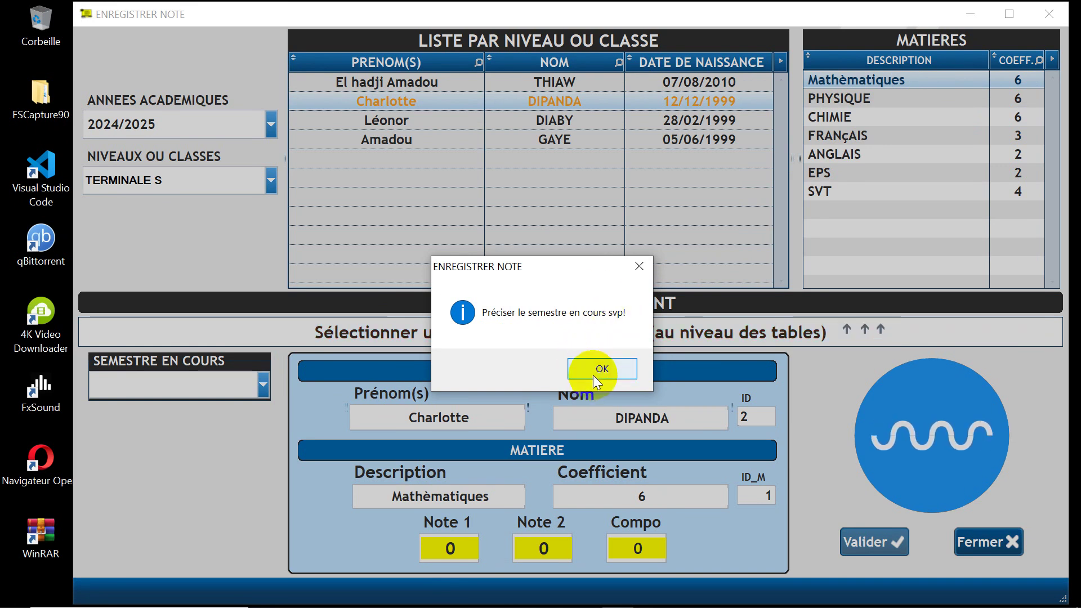
Step: Set the semester to PREMIER(1er) SEMESTRE and reselect Mathèmatiques
{"action": "left_click", "coordinate": [592, 370]}
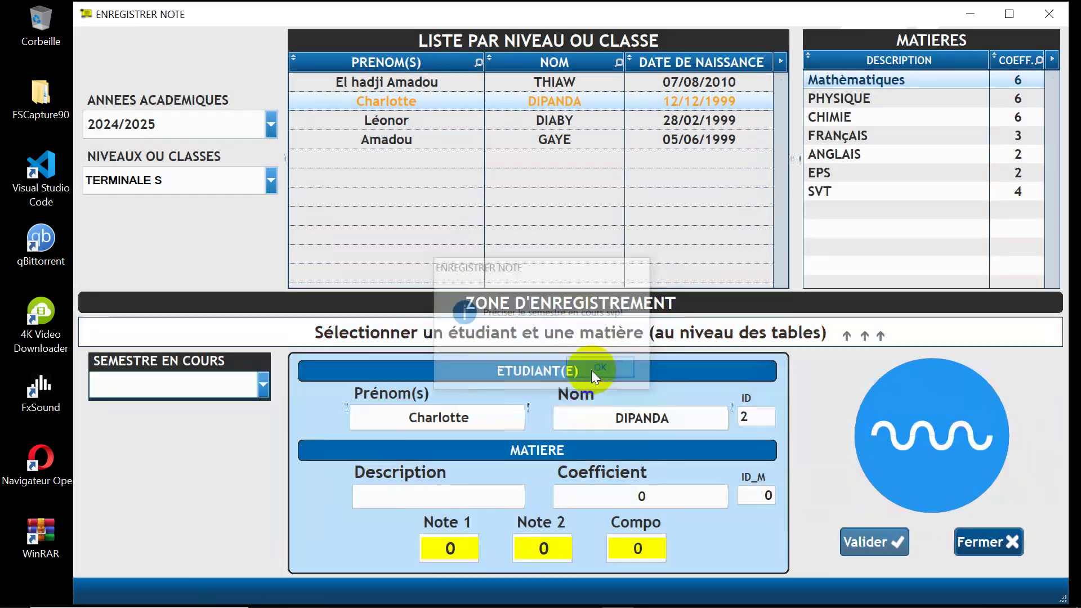
{"action": "left_click", "coordinate": [266, 384]}
{"action": "left_click", "coordinate": [191, 407]}
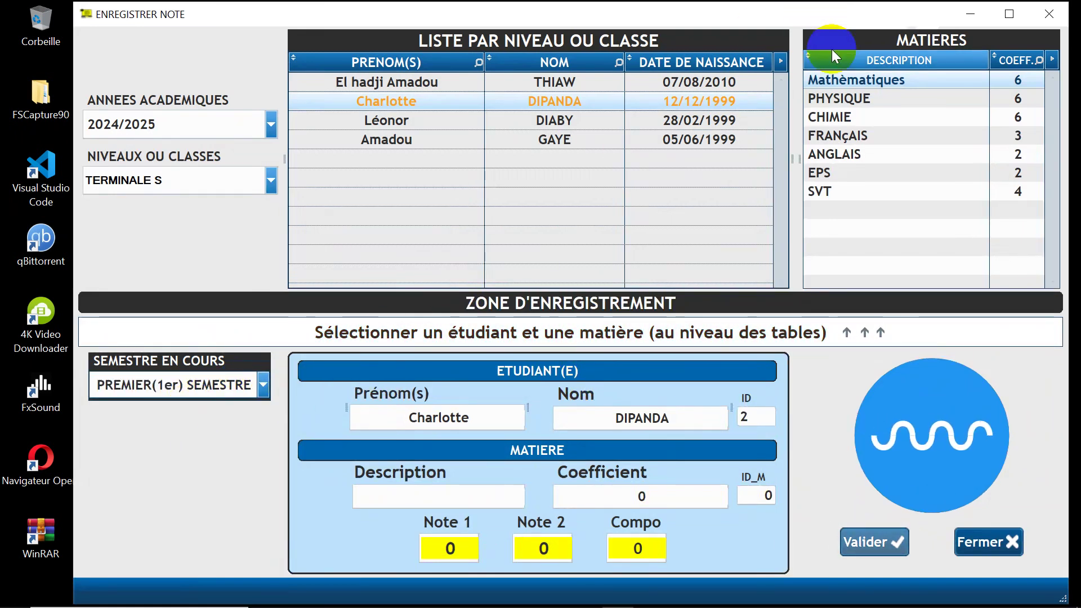
{"action": "left_click", "coordinate": [843, 82]}
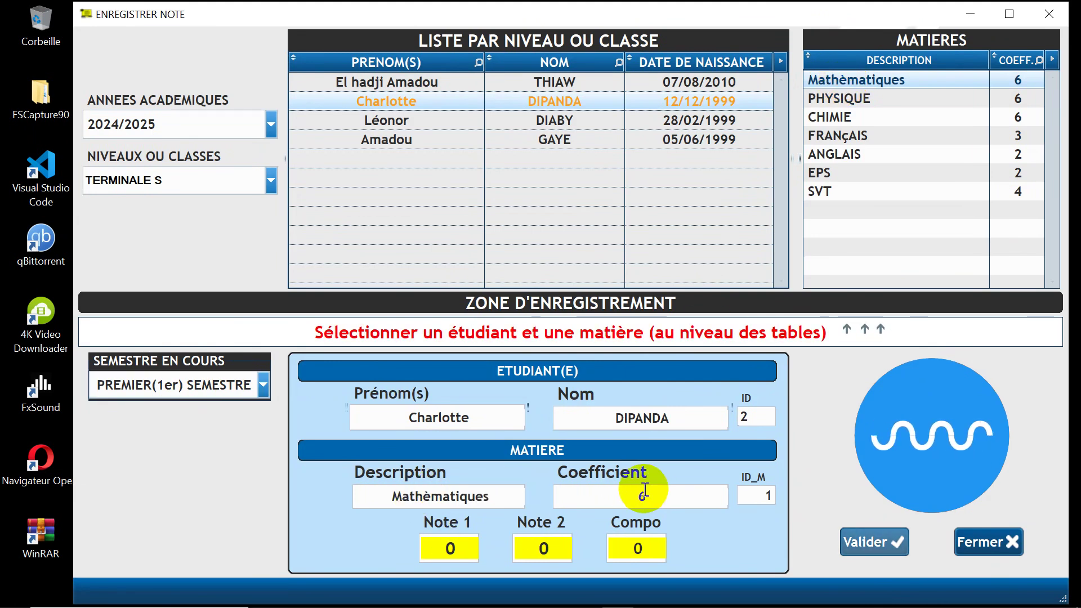
Step: Enter Mathèmatiques marks 12, 20 and 15 (Compo) and save them
{"action": "left_click", "coordinate": [449, 548]}
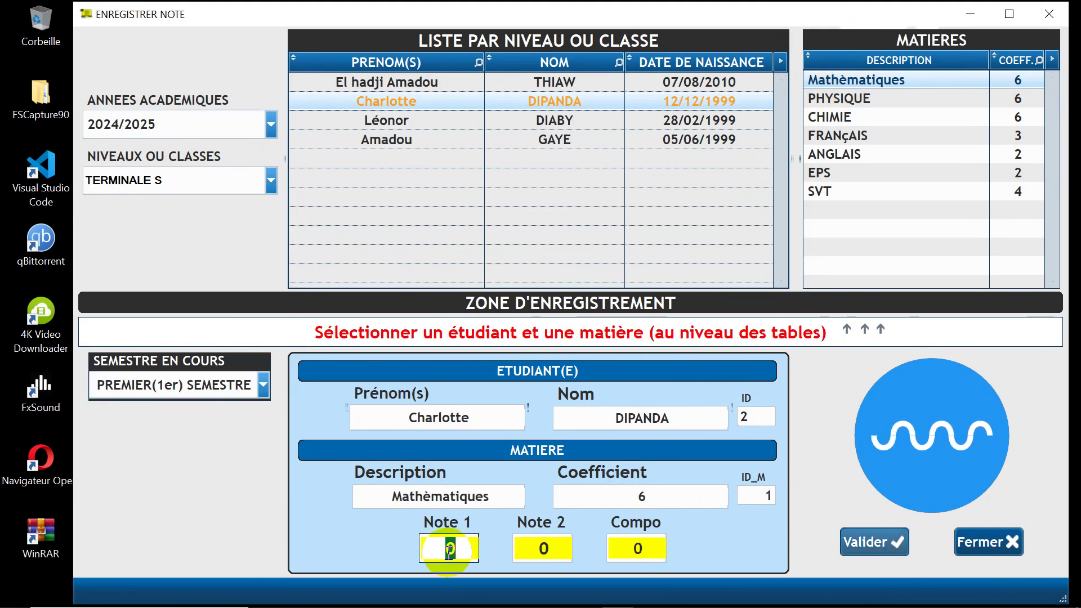
{"action": "type", "text": "12"}
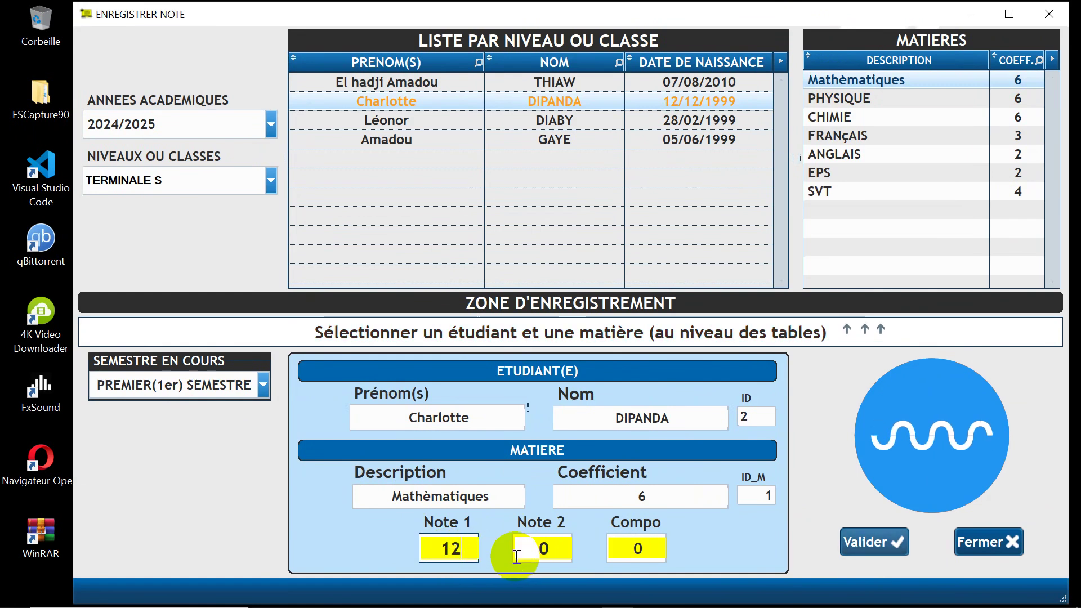
{"action": "left_click", "coordinate": [516, 556]}
{"action": "type", "text": "2"}
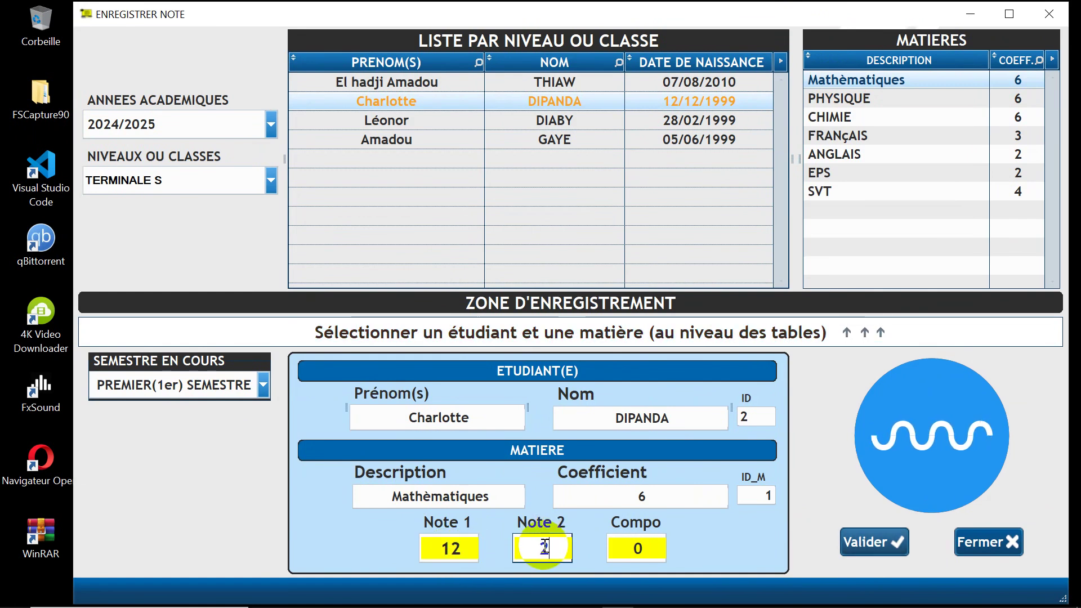
{"action": "type", "text": "0"}
{"action": "left_click", "coordinate": [637, 549]}
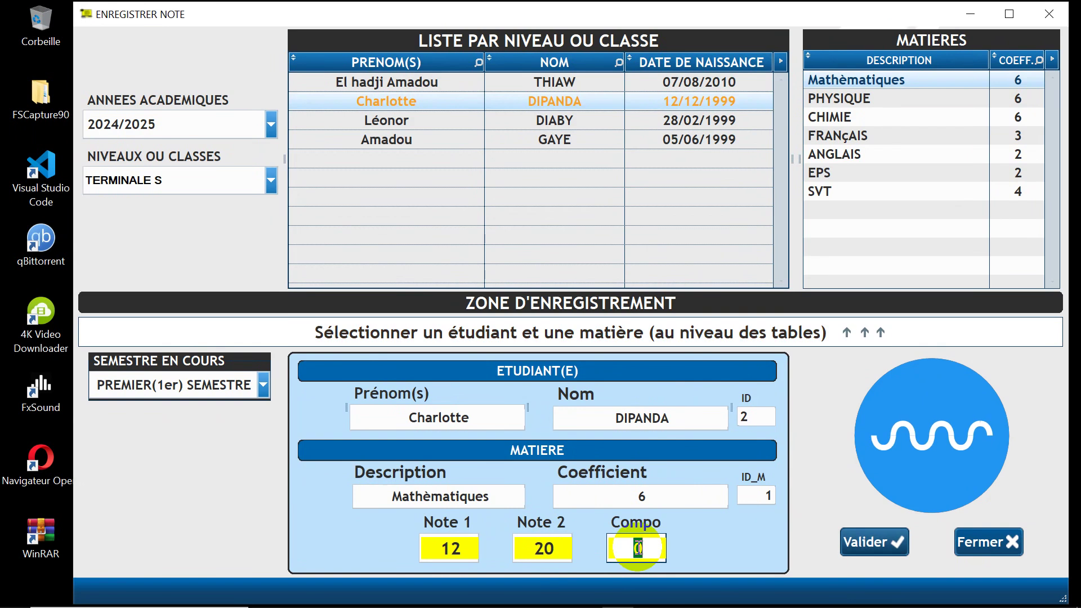
{"action": "type", "text": "15"}
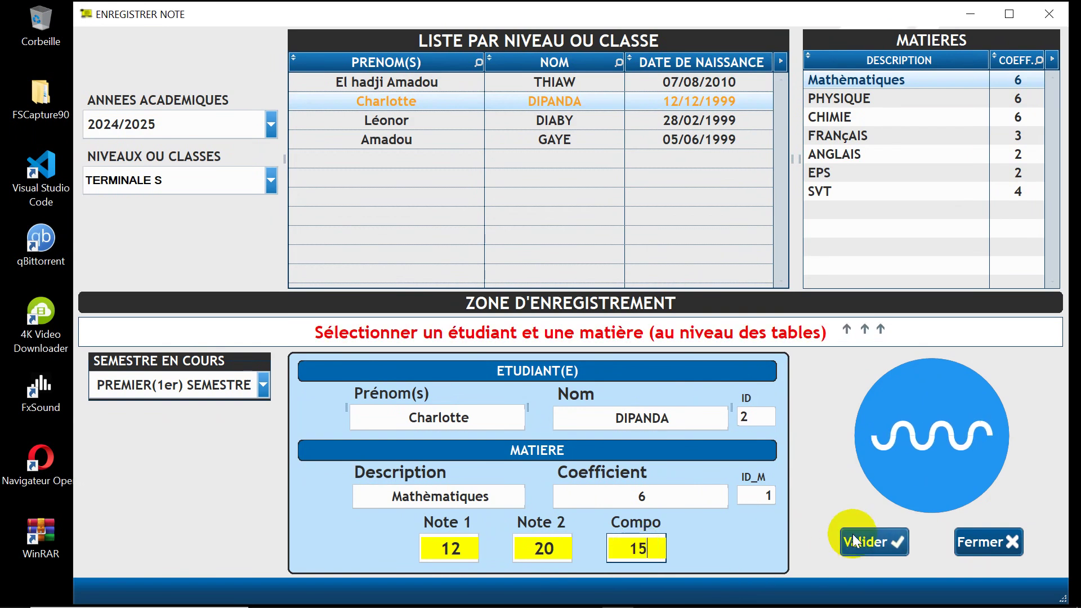
{"action": "left_click", "coordinate": [854, 540]}
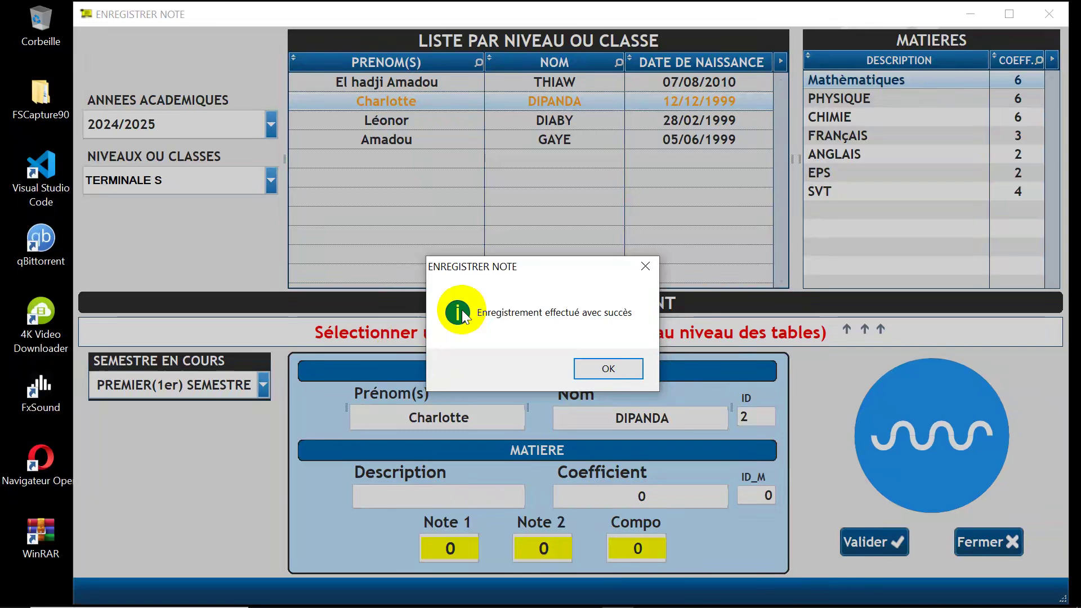
{"action": "left_click", "coordinate": [615, 369]}
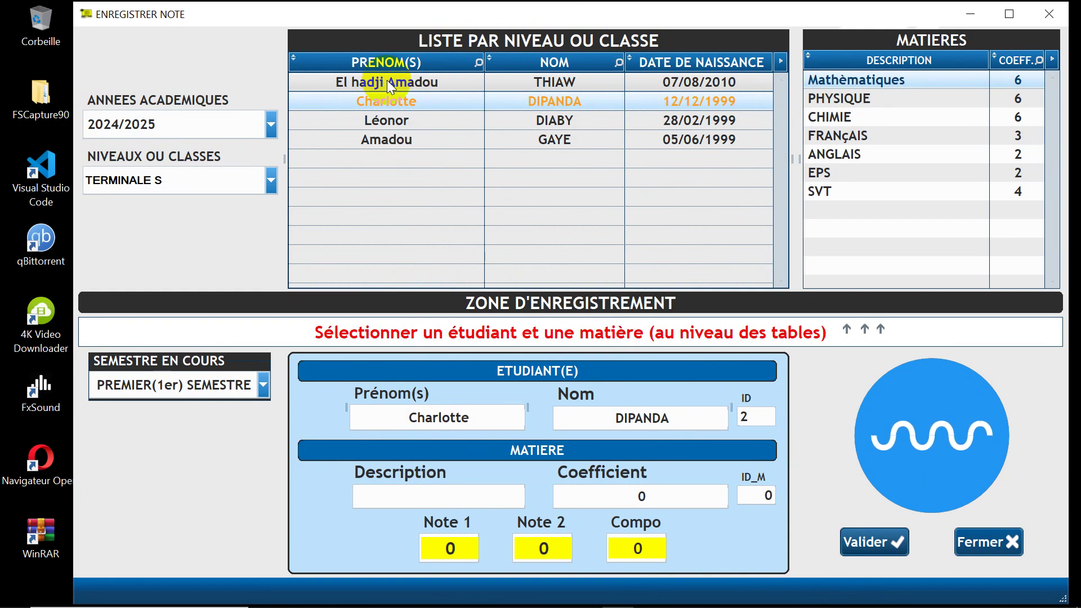
{"action": "left_click", "coordinate": [387, 79]}
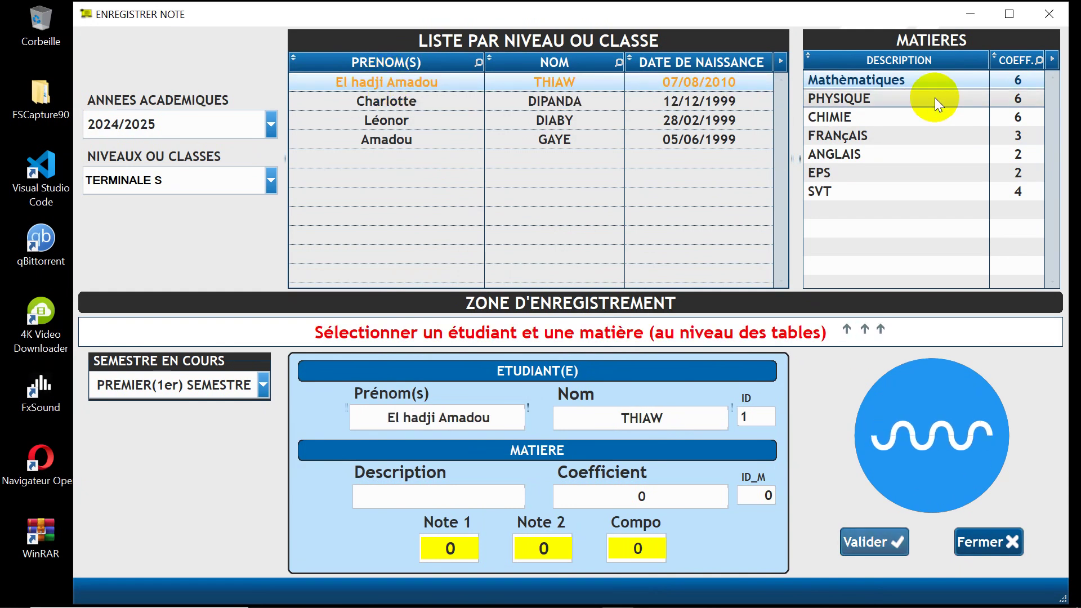
Step: Try PHYSIQUE for the first student in the first and second semesters
{"action": "left_click", "coordinate": [843, 98]}
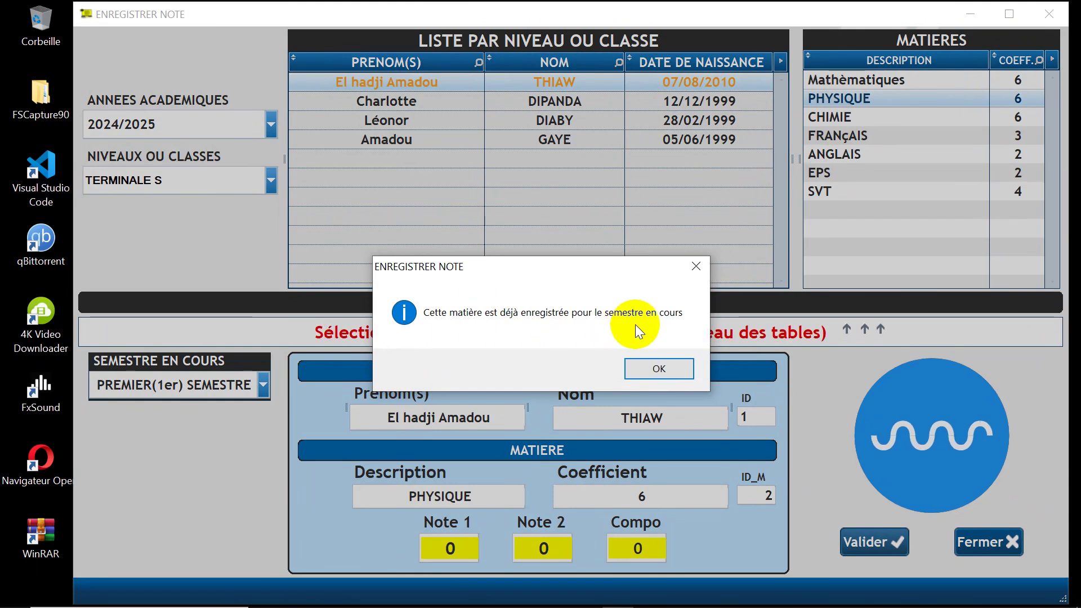
{"action": "left_click", "coordinate": [652, 370]}
{"action": "left_click", "coordinate": [231, 387]}
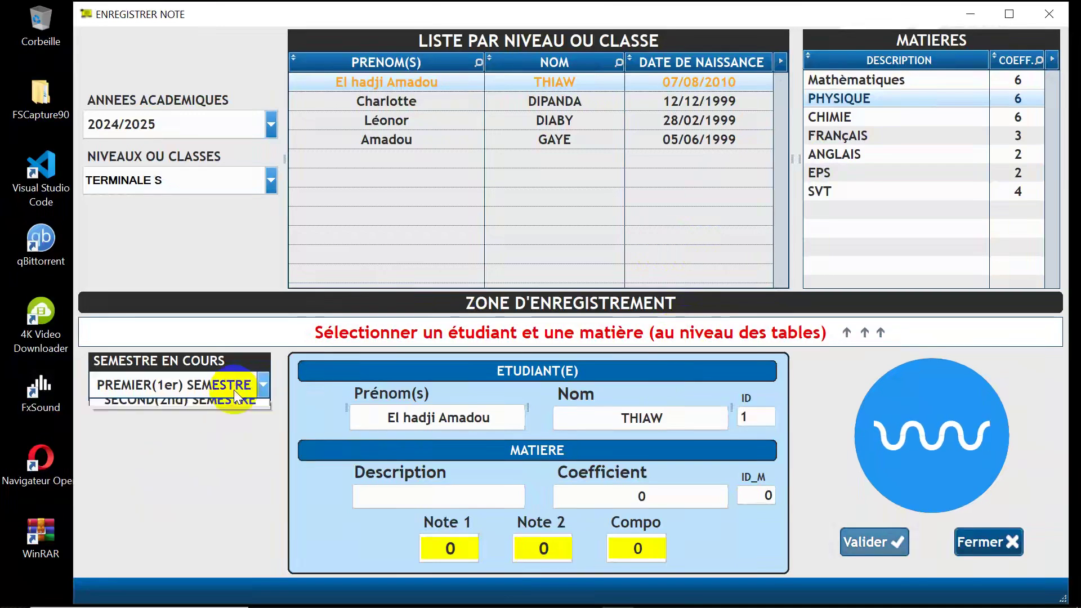
{"action": "left_click", "coordinate": [212, 428]}
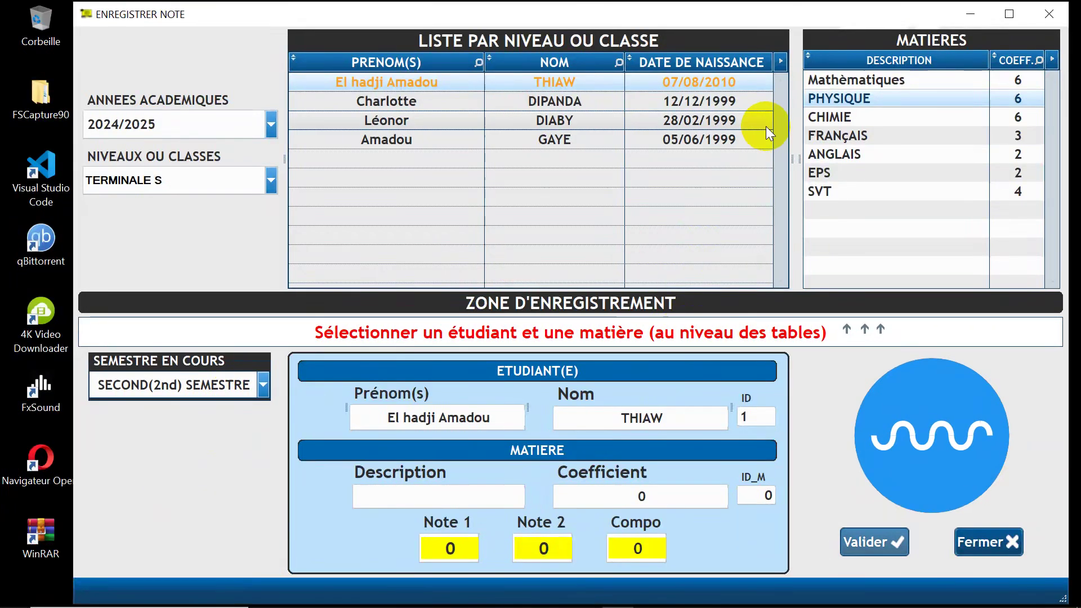
{"action": "left_click", "coordinate": [824, 101]}
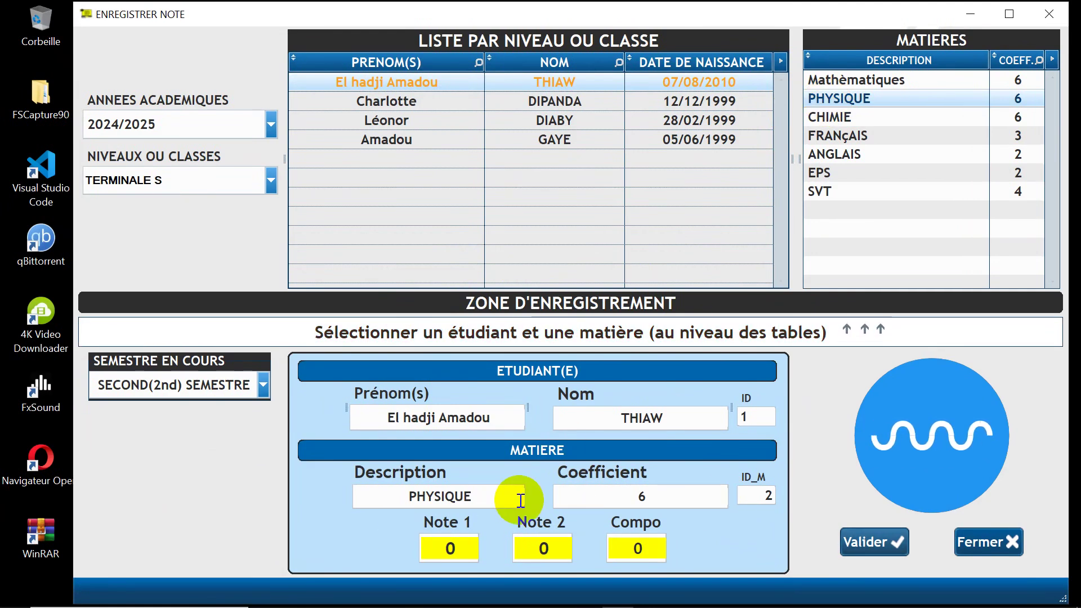
{"action": "left_click", "coordinate": [263, 386]}
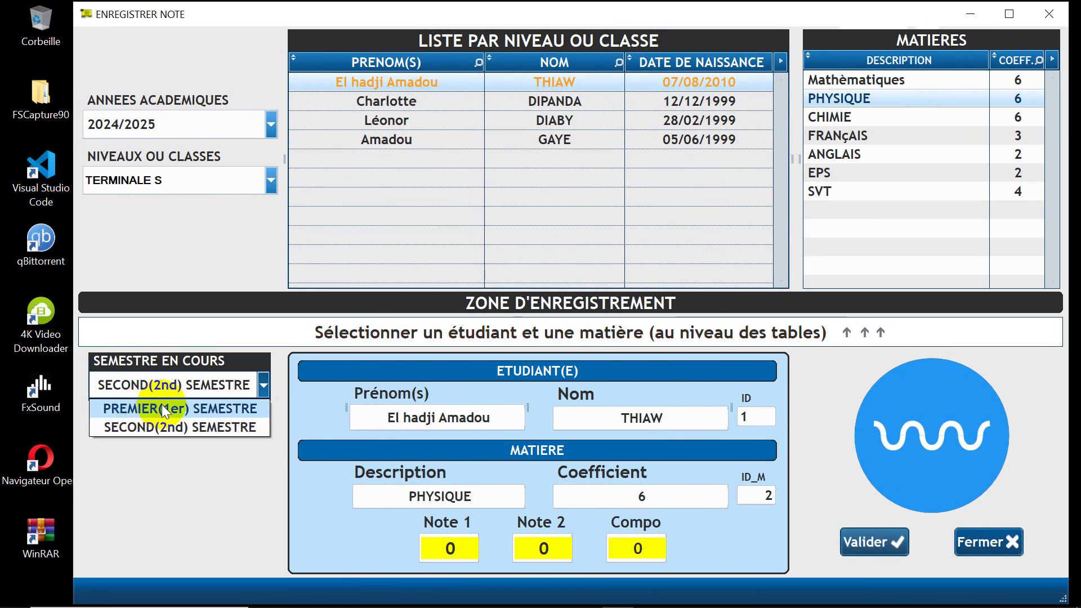
{"action": "left_click", "coordinate": [241, 428]}
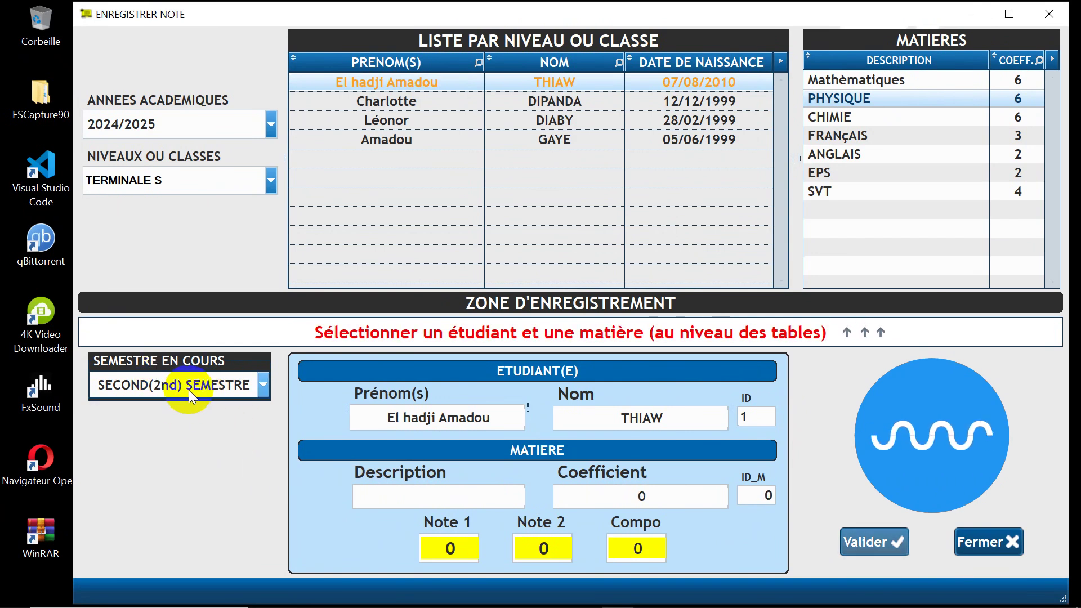
Step: Check CHIMIE and first-semester Mathèmatiques, then close the grade-entry window
{"action": "left_click", "coordinate": [831, 118]}
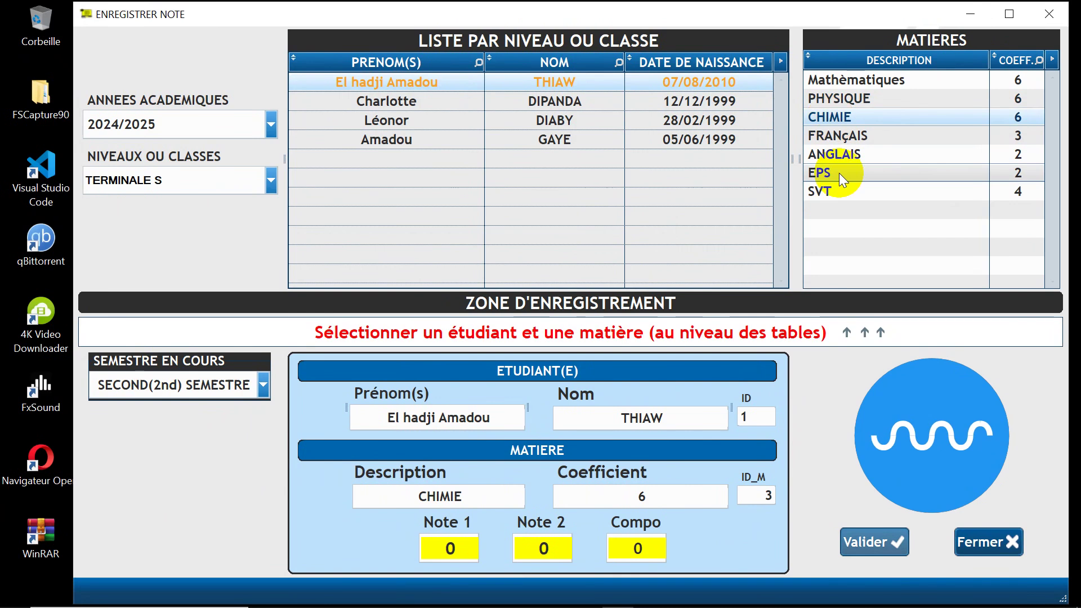
{"action": "left_click", "coordinate": [133, 392]}
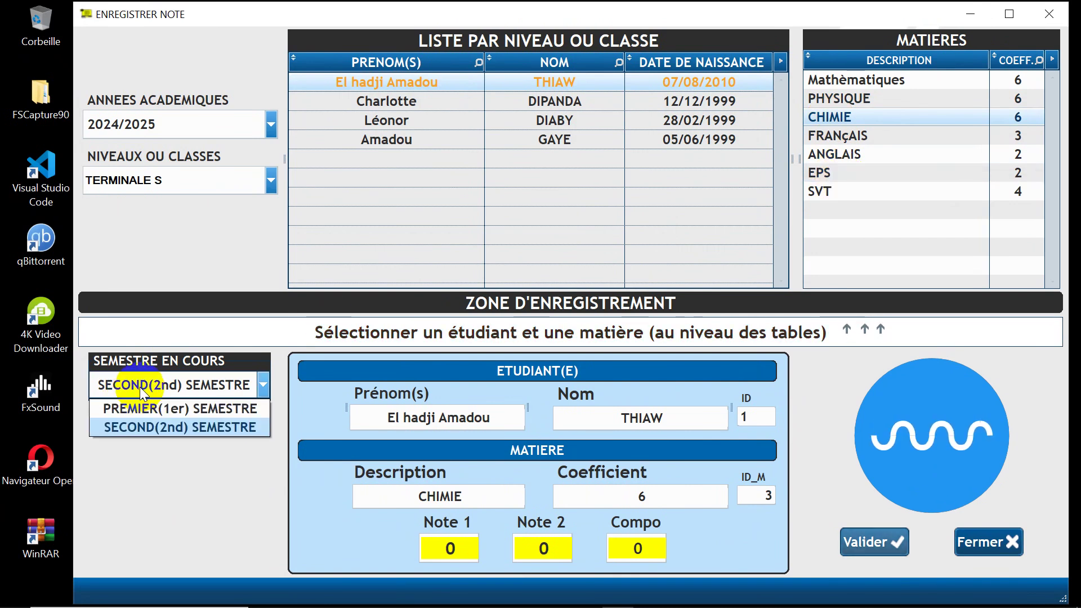
{"action": "left_click", "coordinate": [146, 406]}
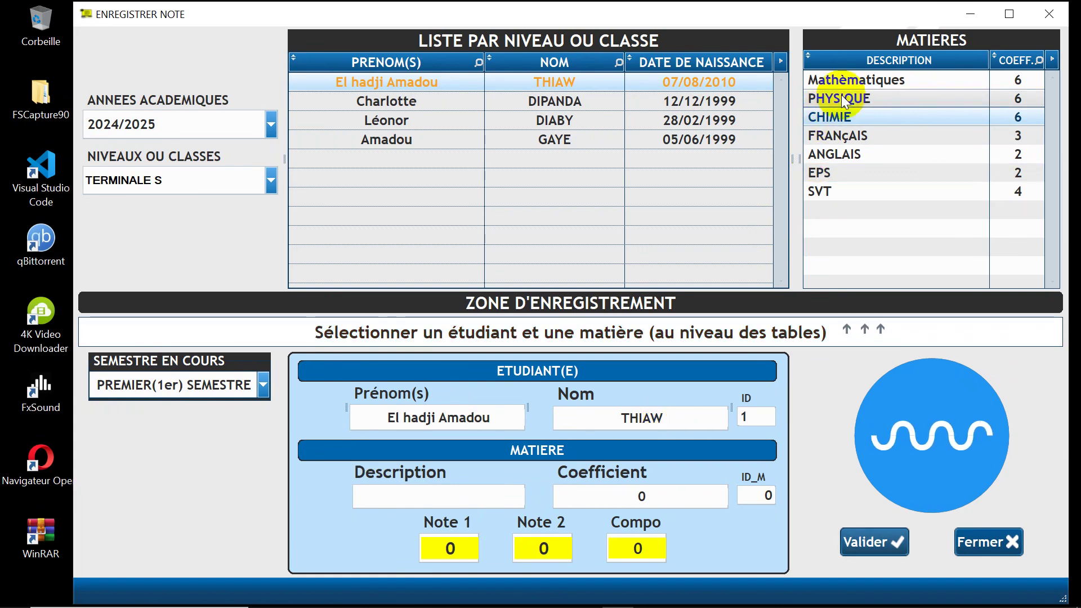
{"action": "left_click", "coordinate": [843, 80]}
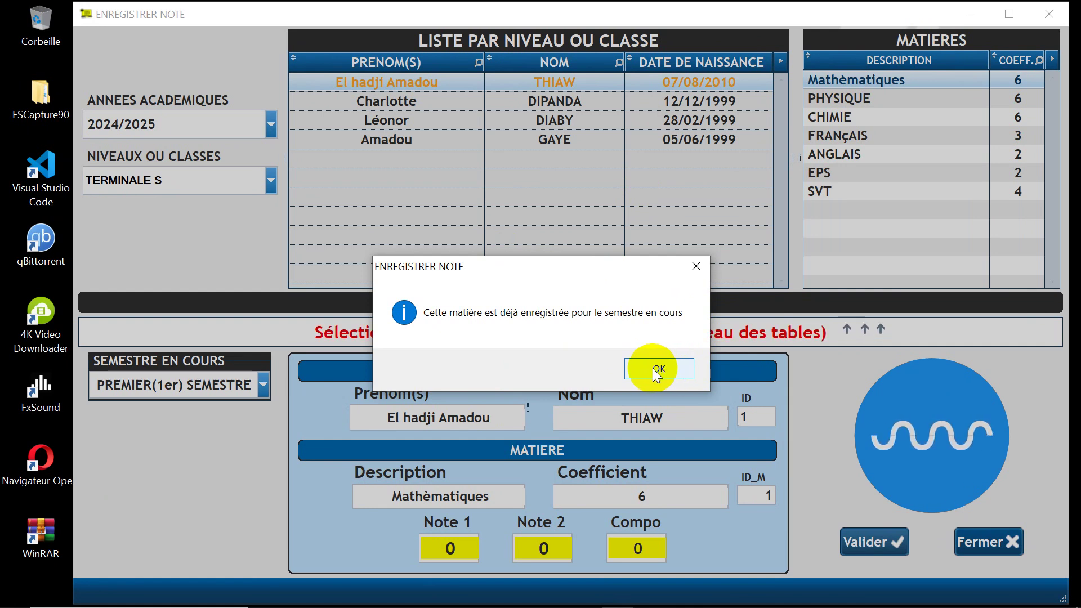
{"action": "left_click", "coordinate": [653, 369]}
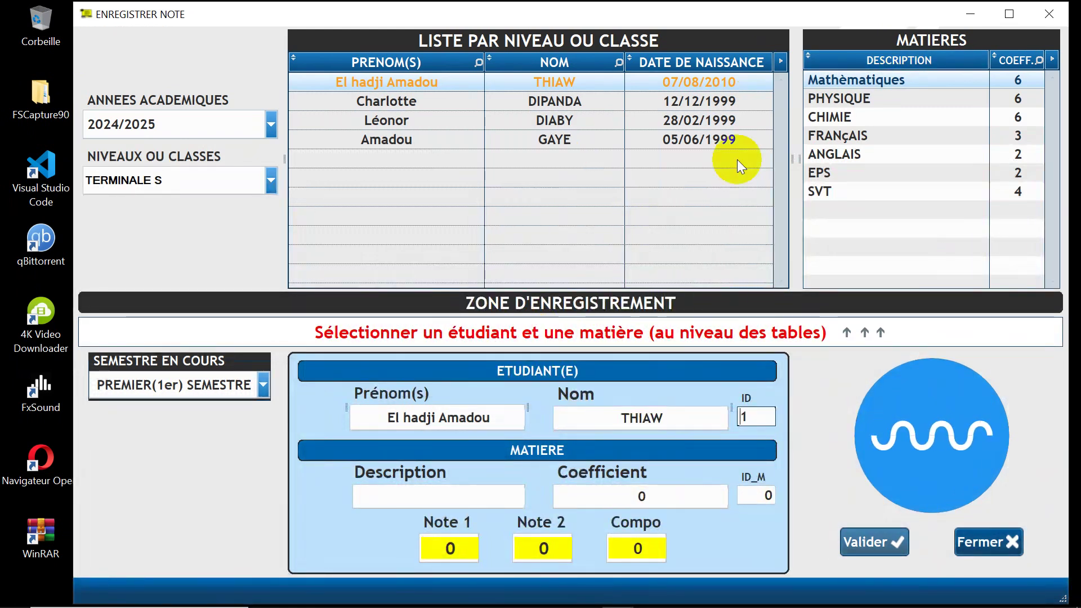
{"action": "left_click", "coordinate": [978, 546]}
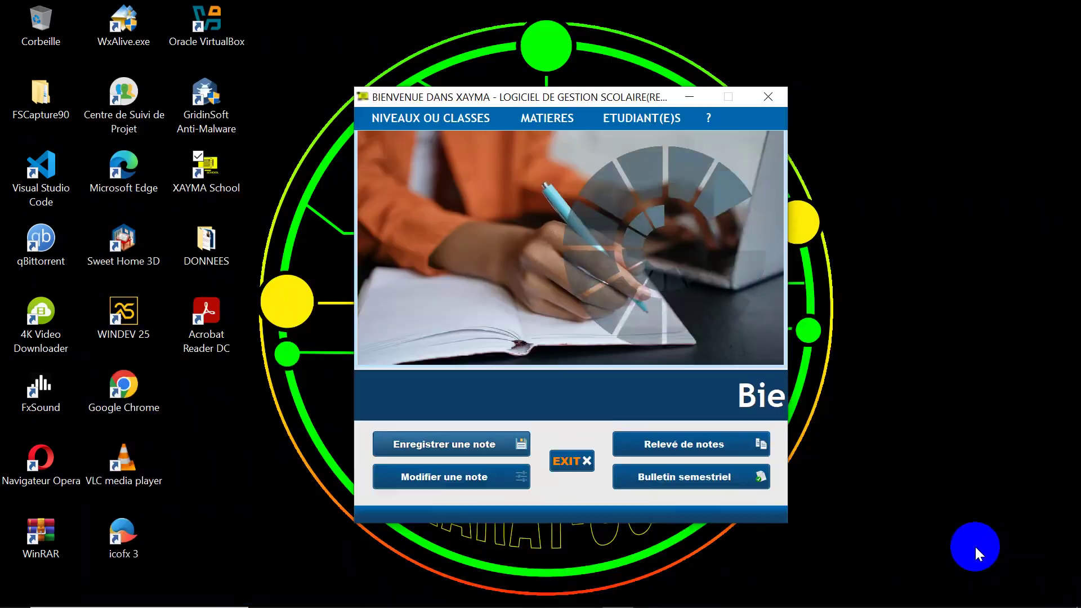
Step: Load the first TERMINALE S student's 2024/2025 PREMIER SEMESTRE Mathèmatiques marks for editing
{"action": "left_click", "coordinate": [420, 478]}
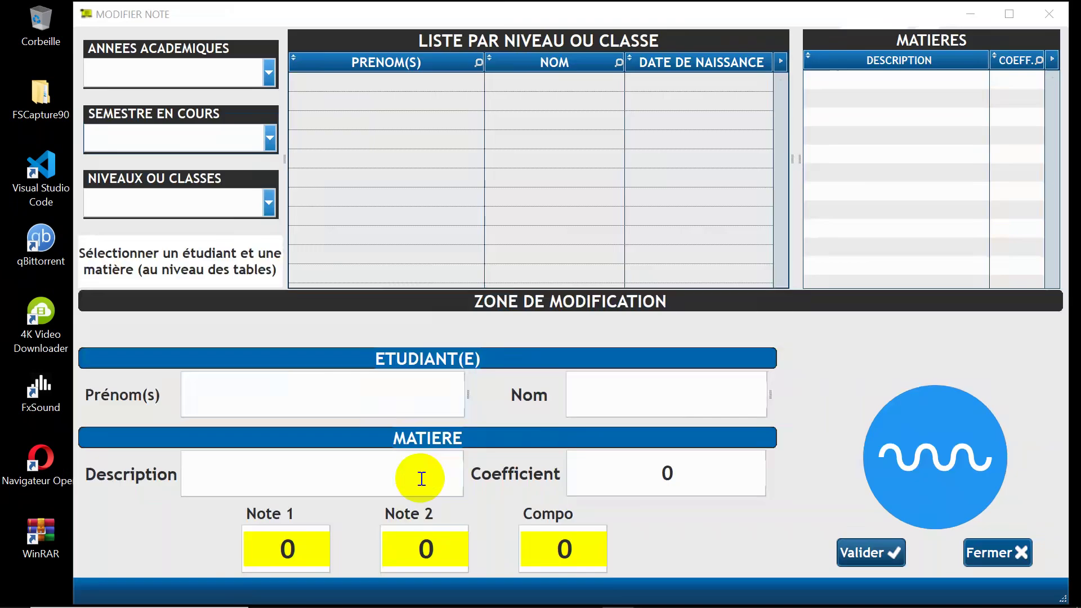
{"action": "left_click", "coordinate": [228, 79]}
{"action": "left_click", "coordinate": [222, 96]}
{"action": "left_click", "coordinate": [221, 136]}
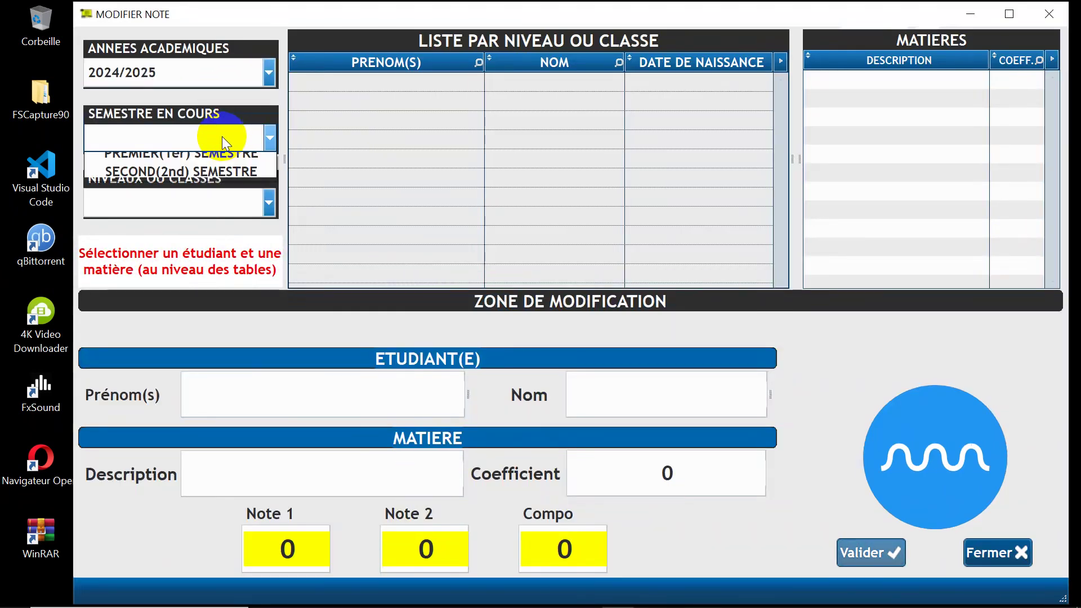
{"action": "left_click", "coordinate": [221, 157]}
{"action": "left_click", "coordinate": [217, 199]}
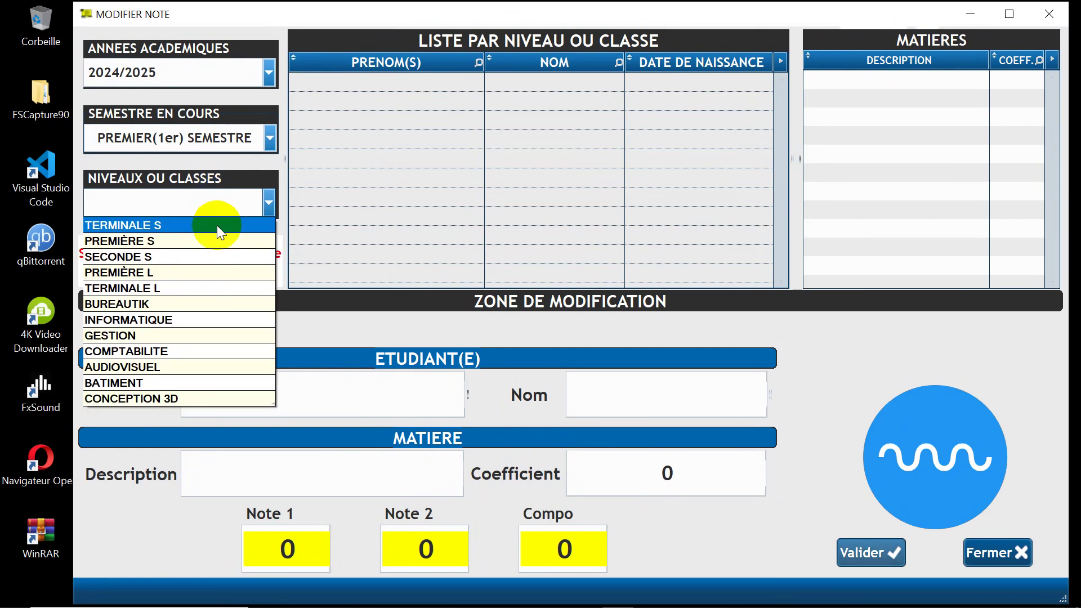
{"action": "left_click", "coordinate": [217, 225]}
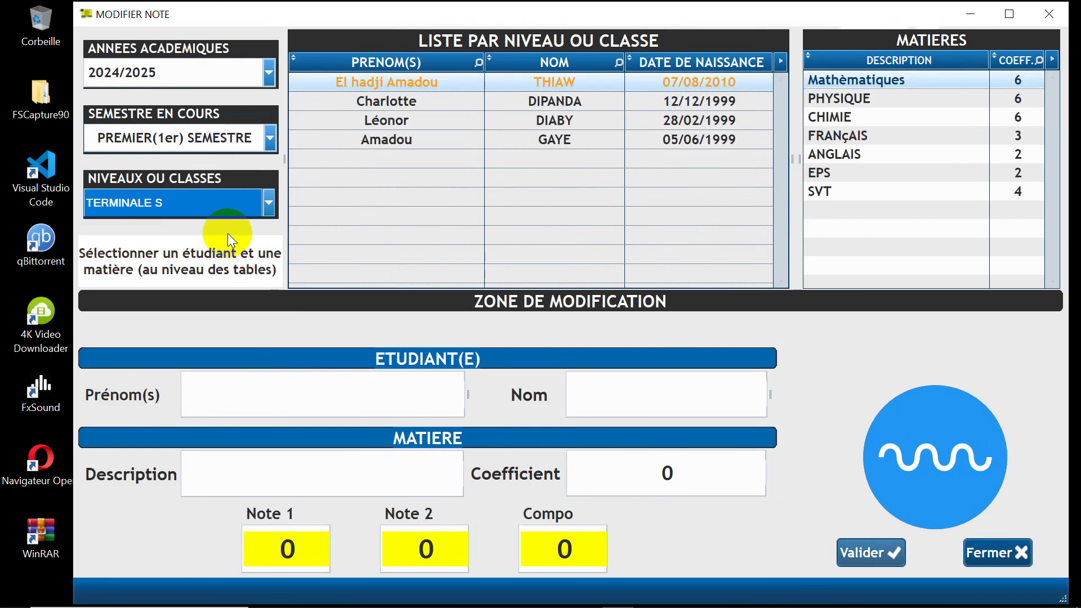
{"action": "left_click", "coordinate": [417, 84]}
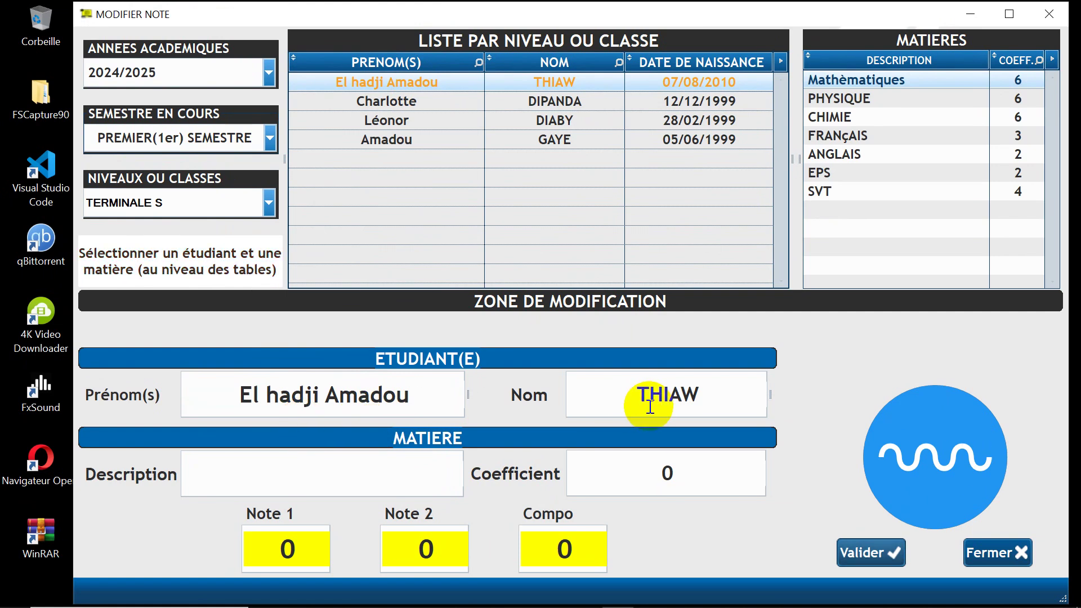
{"action": "left_click", "coordinate": [865, 85]}
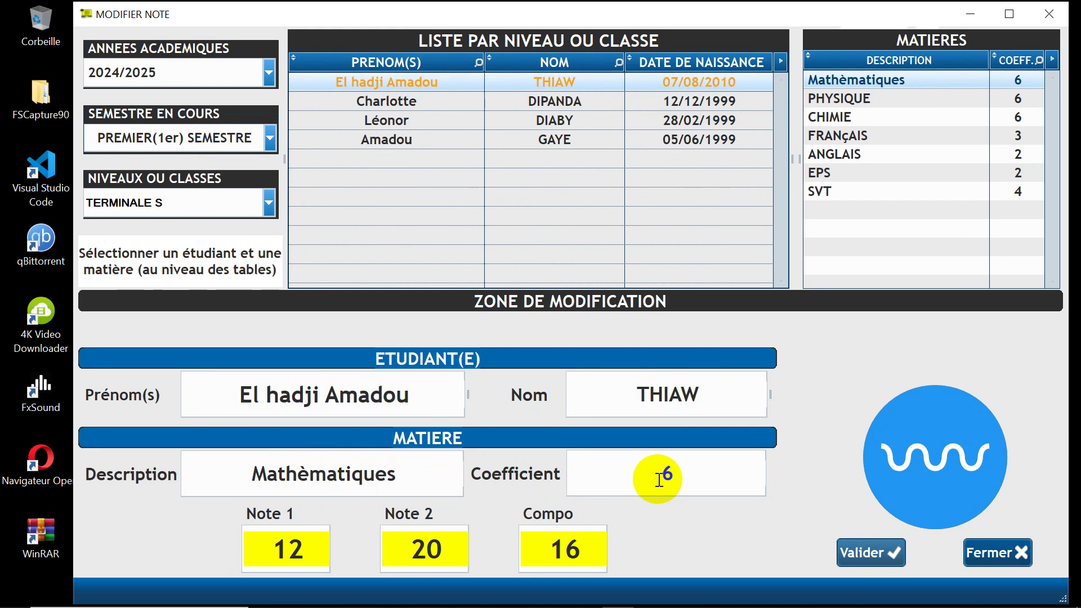
Step: Change Note 1 from 12 to 18, save and verify it, then close the window
{"action": "double_click", "coordinate": [298, 551]}
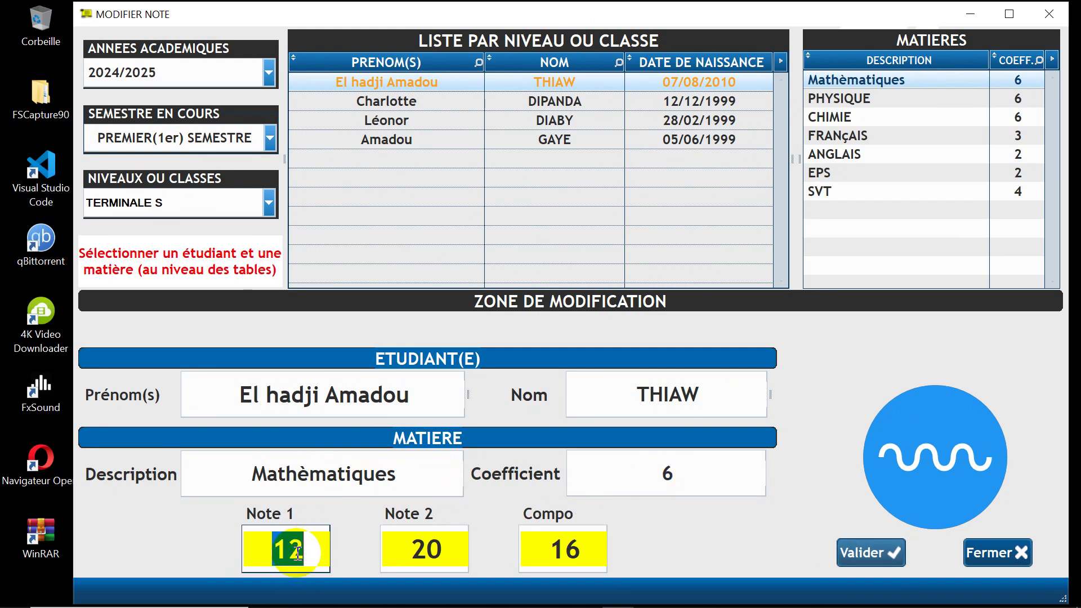
{"action": "type", "text": "1"}
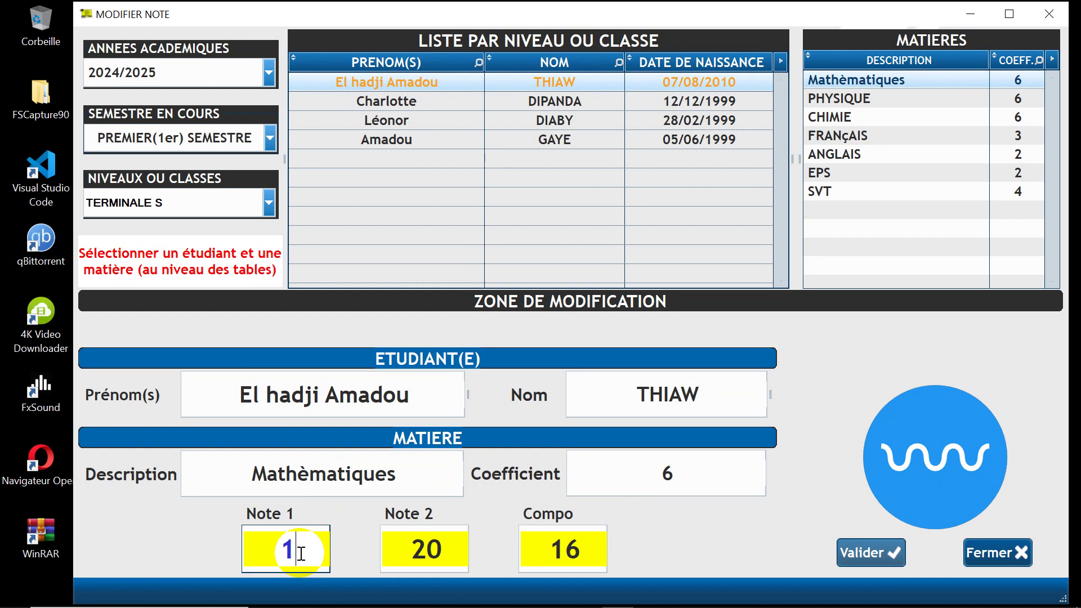
{"action": "type", "text": "8"}
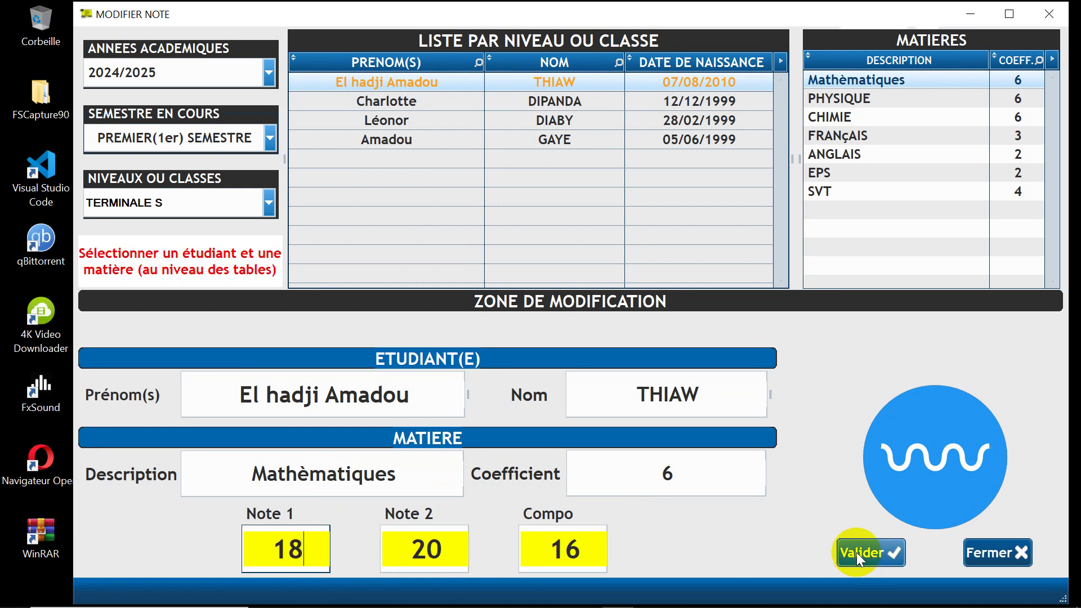
{"action": "left_click", "coordinate": [853, 552]}
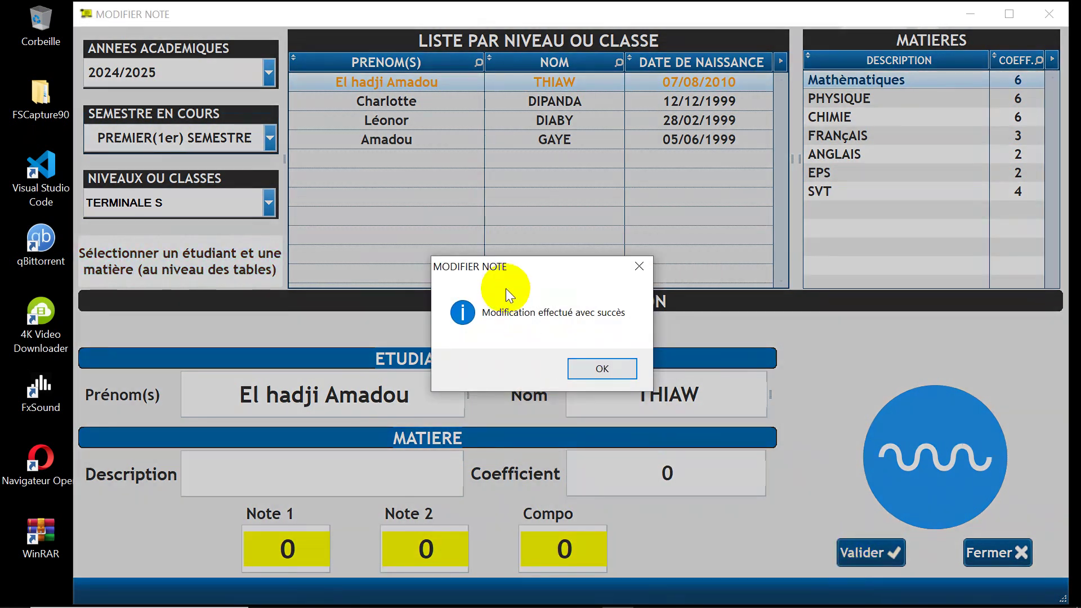
{"action": "left_click", "coordinate": [590, 370]}
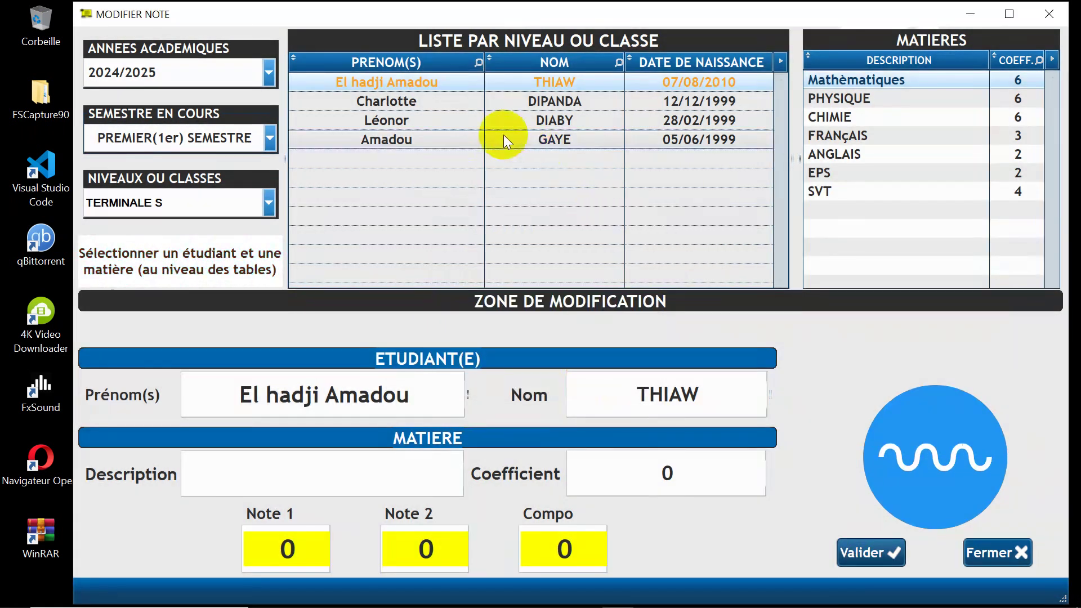
{"action": "left_click", "coordinate": [852, 79]}
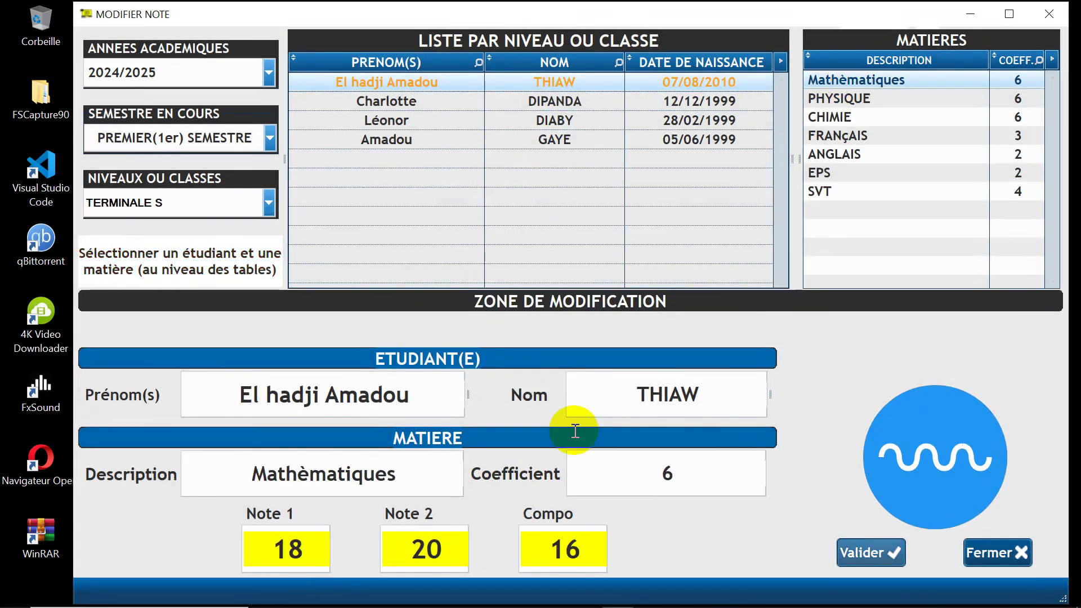
{"action": "left_click", "coordinate": [318, 558]}
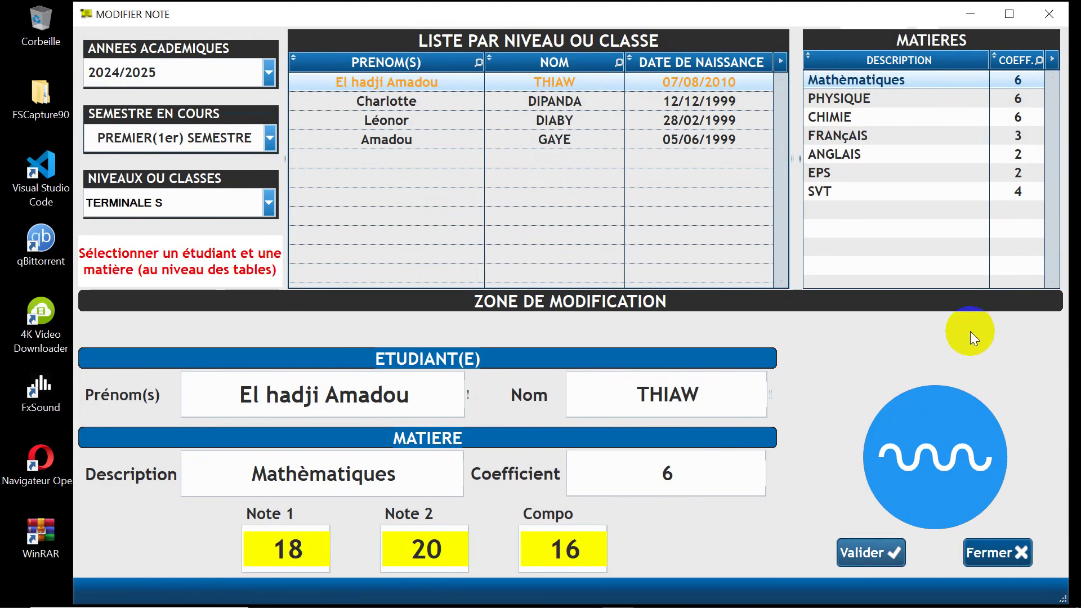
{"action": "left_click", "coordinate": [1005, 551]}
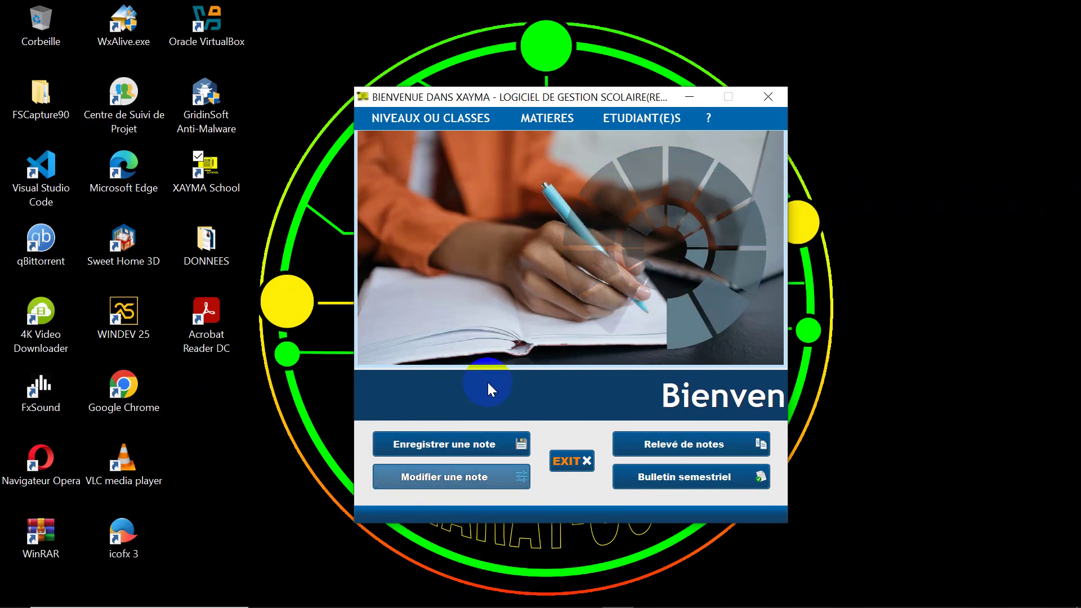
Step: Open the Relevé de notes window for 2024/2025, PREMIER(1er) SEMESTRE, class TERMINALE S
{"action": "left_click", "coordinate": [672, 444]}
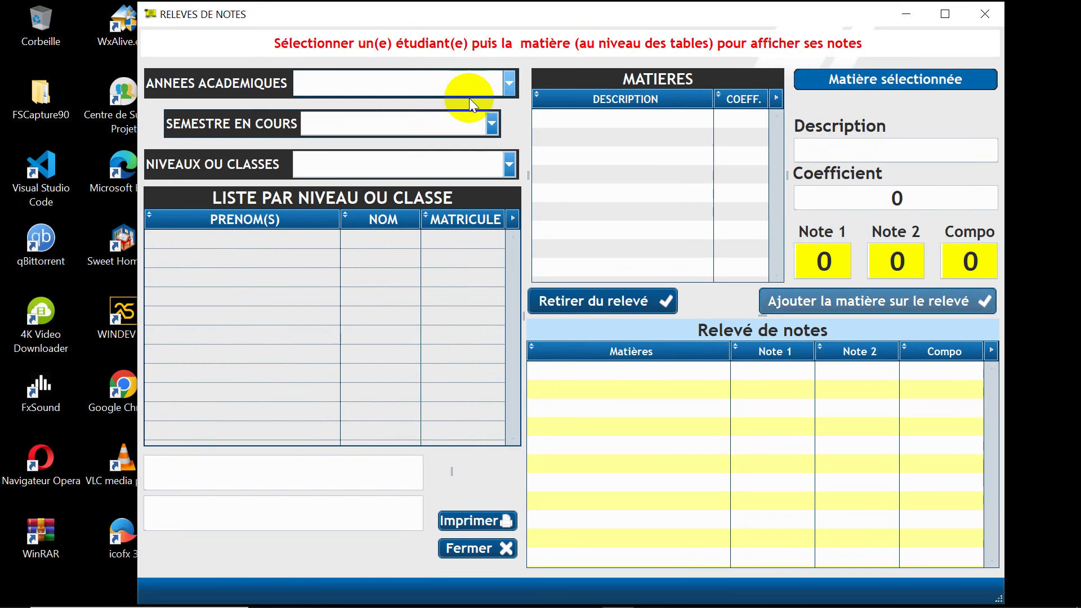
{"action": "left_click", "coordinate": [438, 84]}
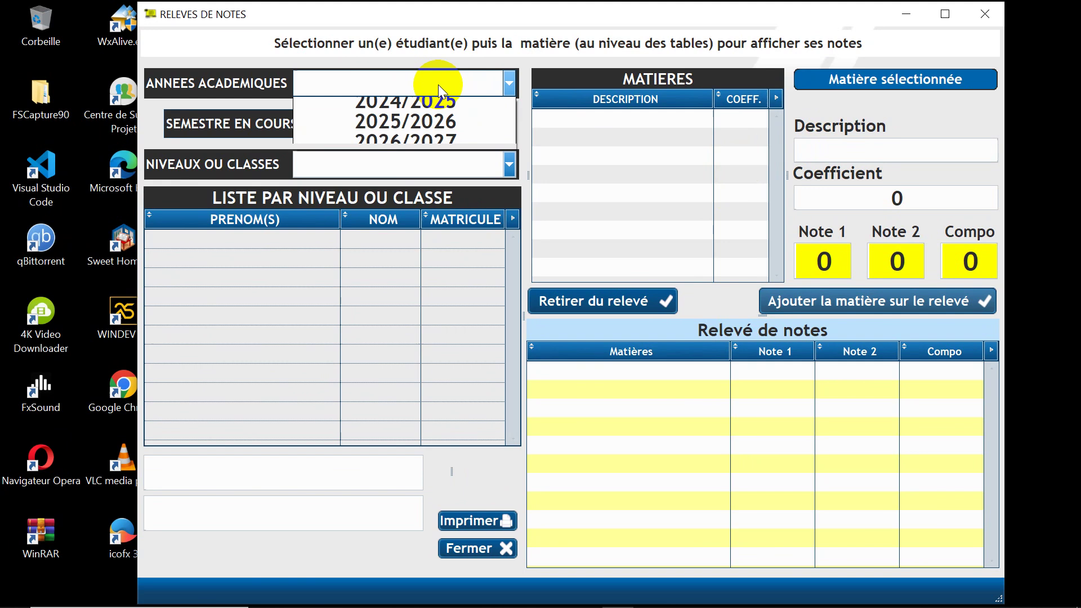
{"action": "left_click", "coordinate": [398, 111]}
{"action": "left_click", "coordinate": [414, 124]}
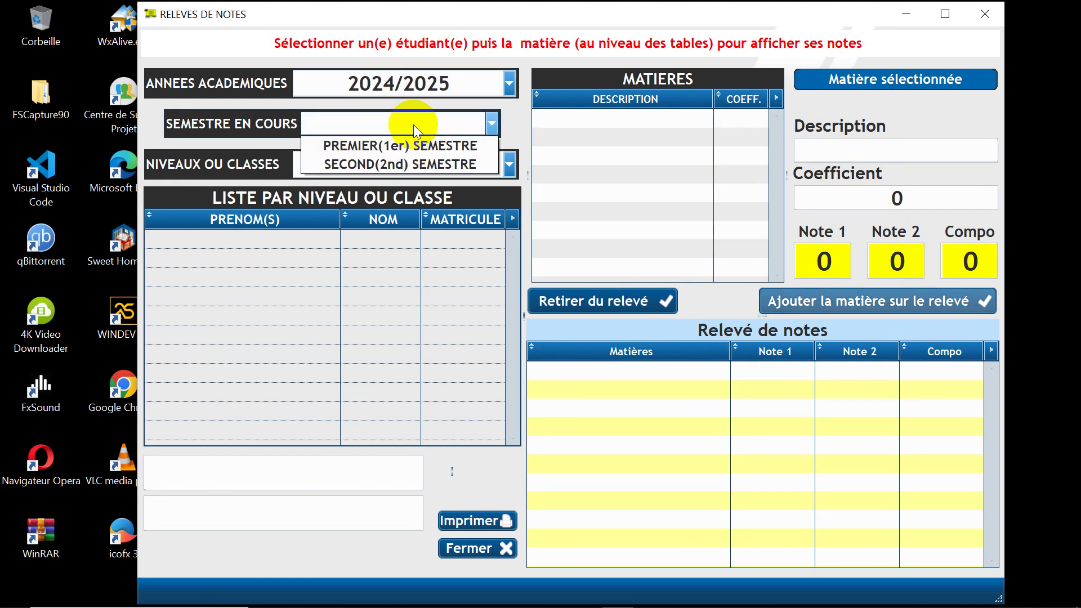
{"action": "left_click", "coordinate": [418, 147]}
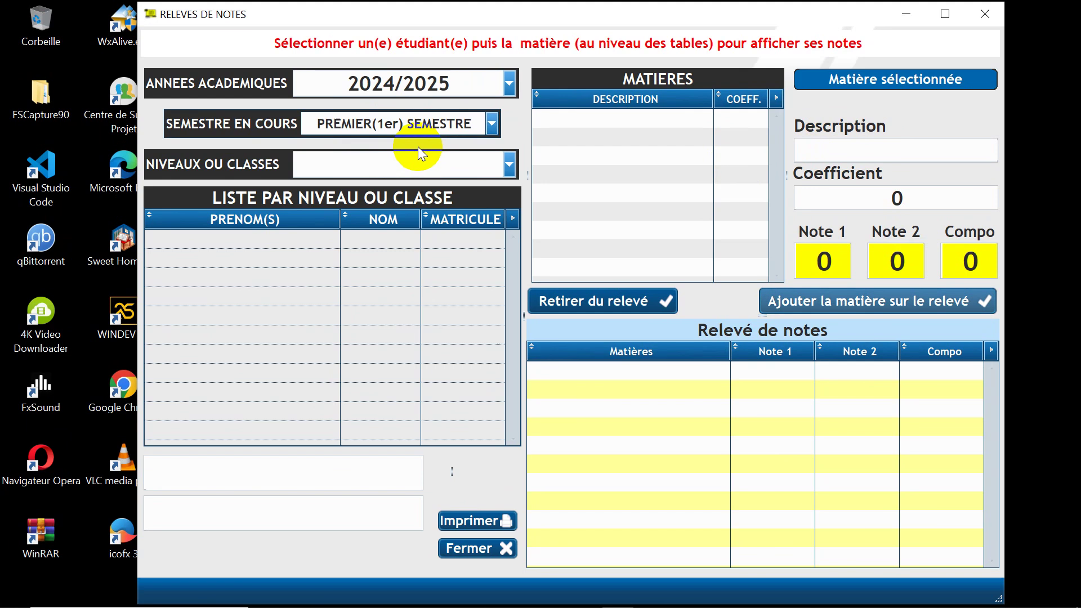
{"action": "left_click", "coordinate": [412, 167]}
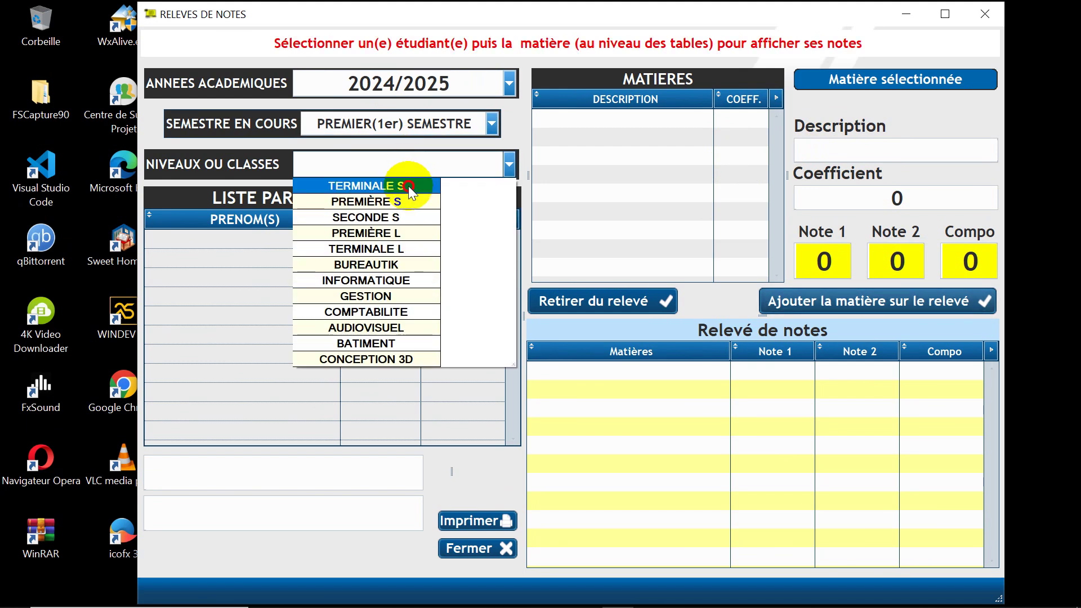
{"action": "left_click", "coordinate": [408, 186]}
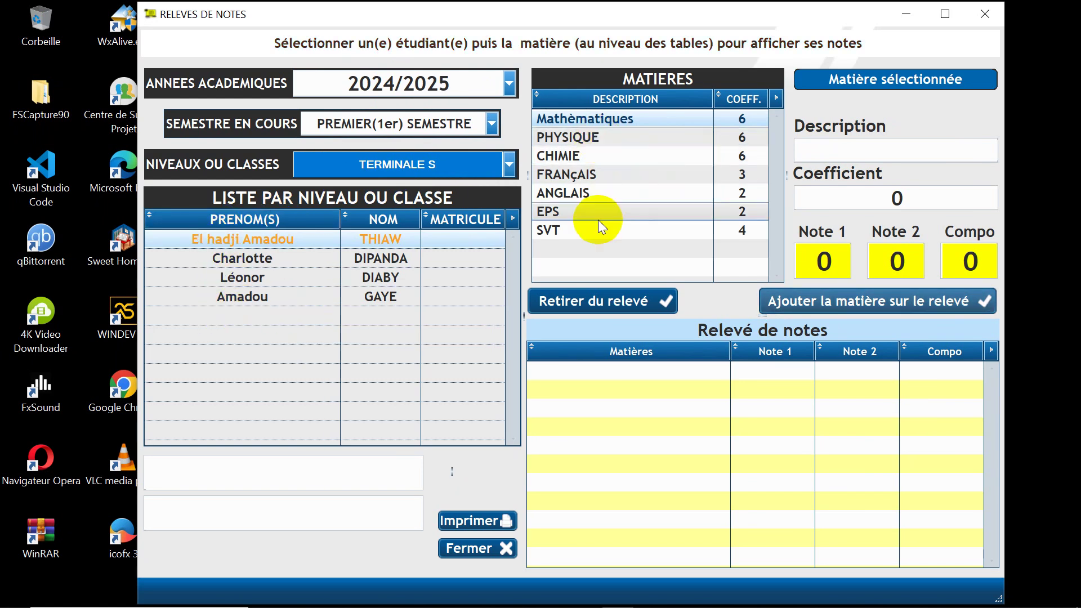
Step: Load the first student and add Mathèmatiques, PHYSIQUE and CHIMIE to the relevé
{"action": "left_click", "coordinate": [581, 116]}
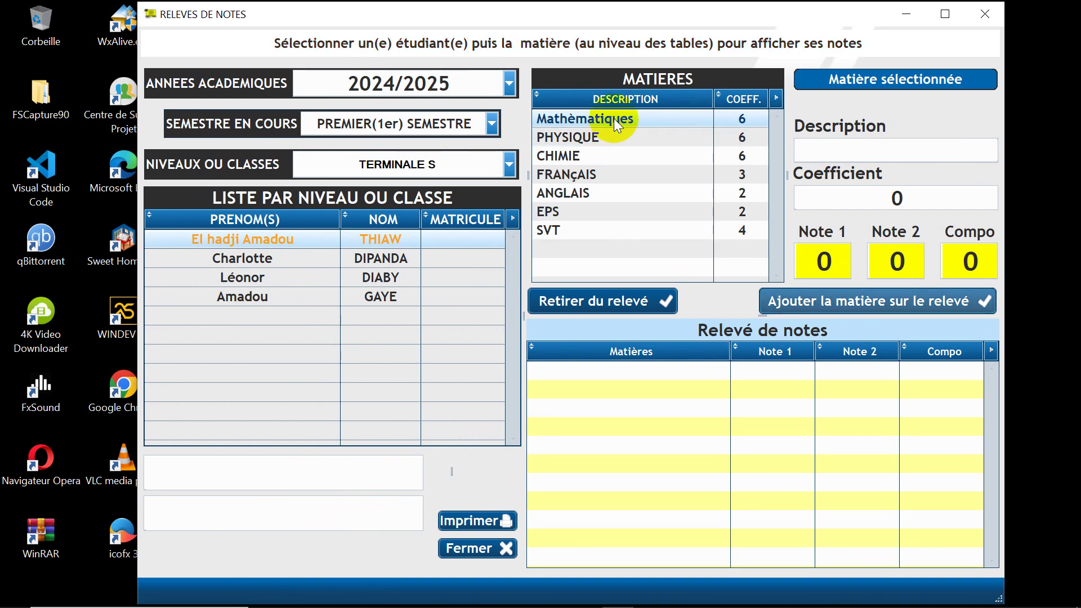
{"action": "left_click", "coordinate": [574, 139]}
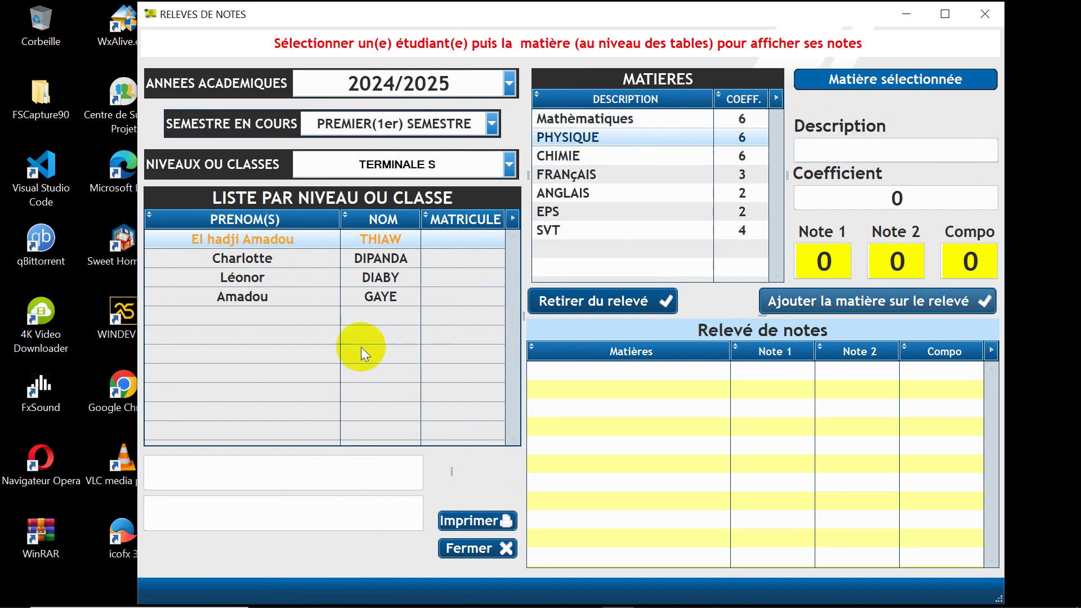
{"action": "left_click", "coordinate": [215, 239]}
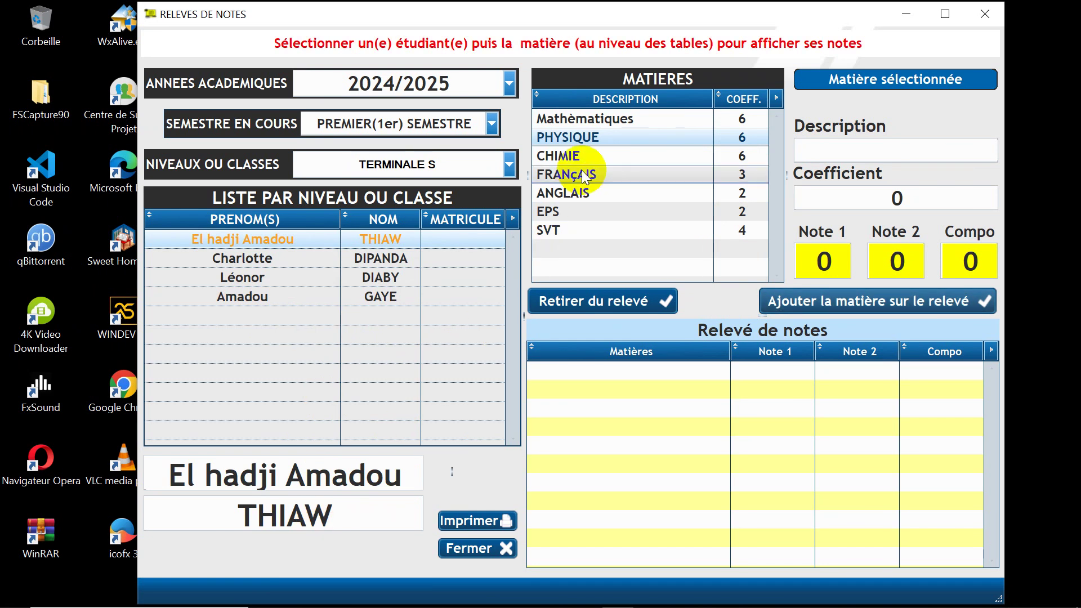
{"action": "left_click", "coordinate": [614, 118]}
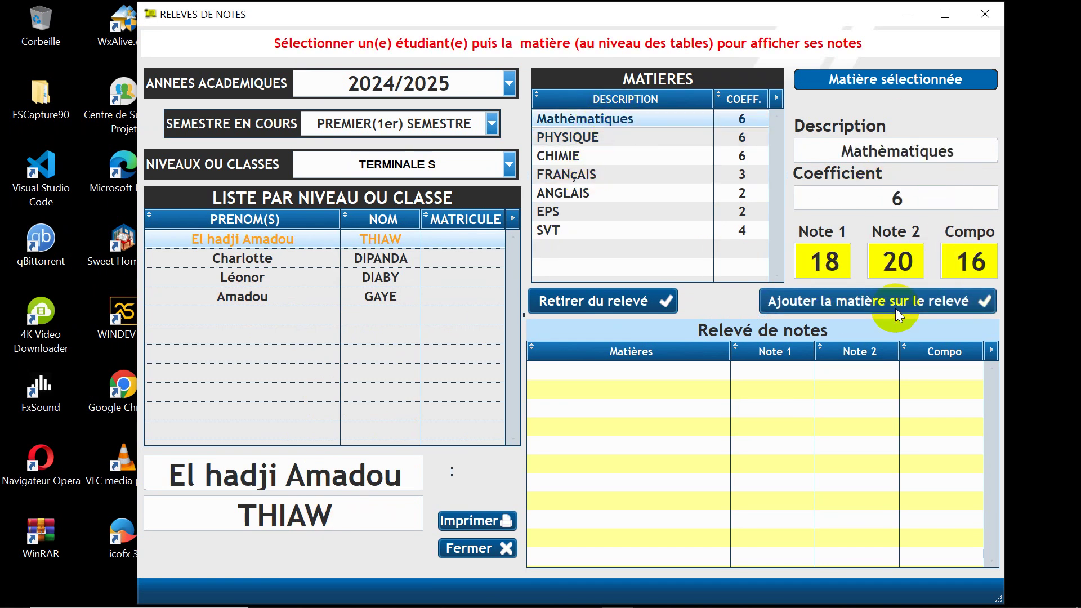
{"action": "left_click", "coordinate": [877, 302]}
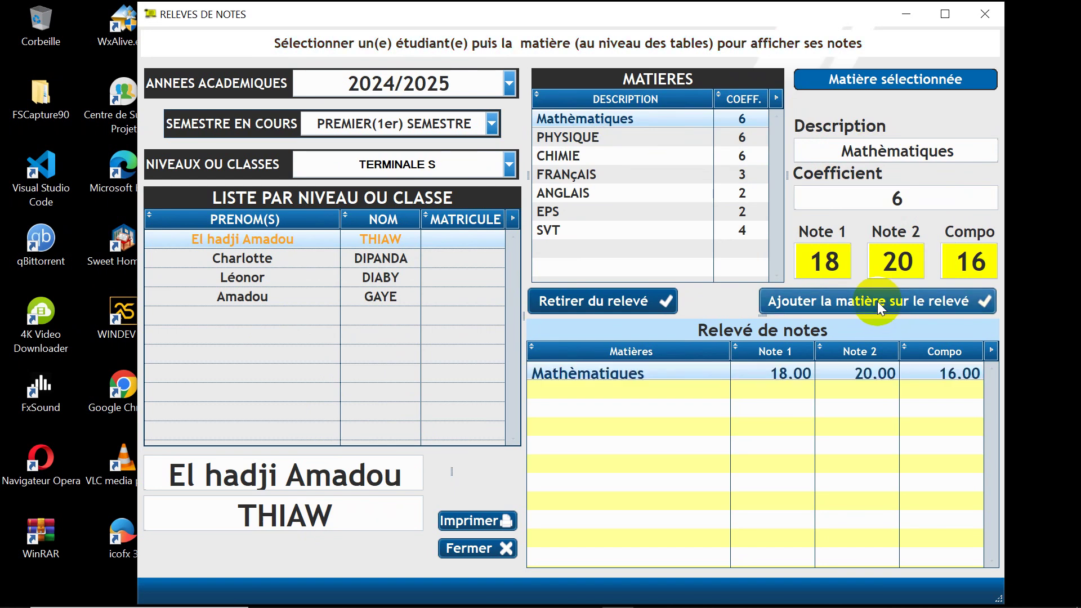
{"action": "left_click", "coordinate": [561, 140]}
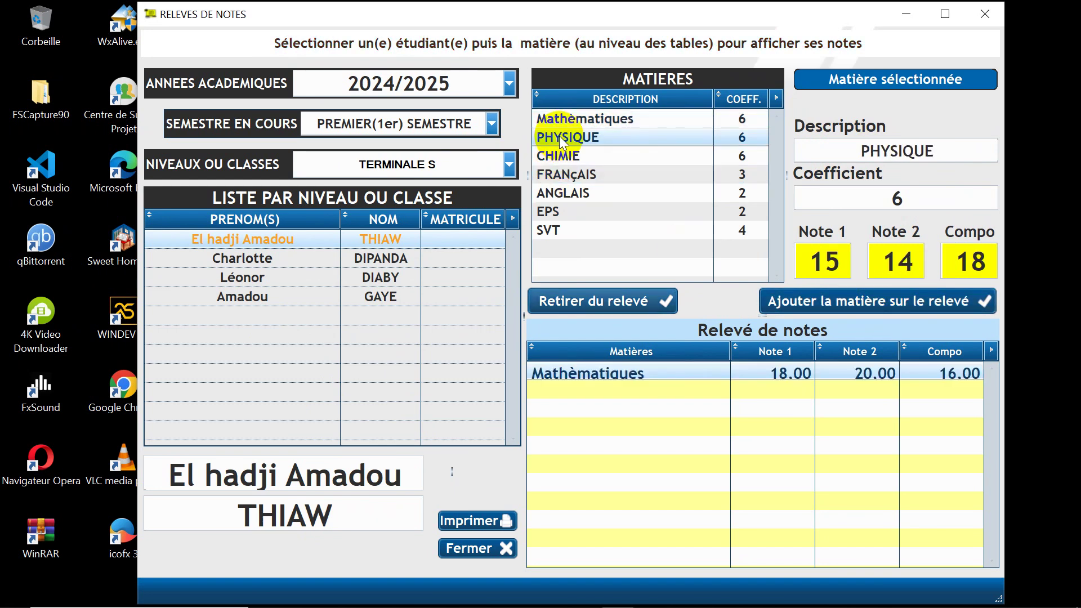
{"action": "left_click", "coordinate": [870, 303]}
{"action": "left_click", "coordinate": [635, 157]}
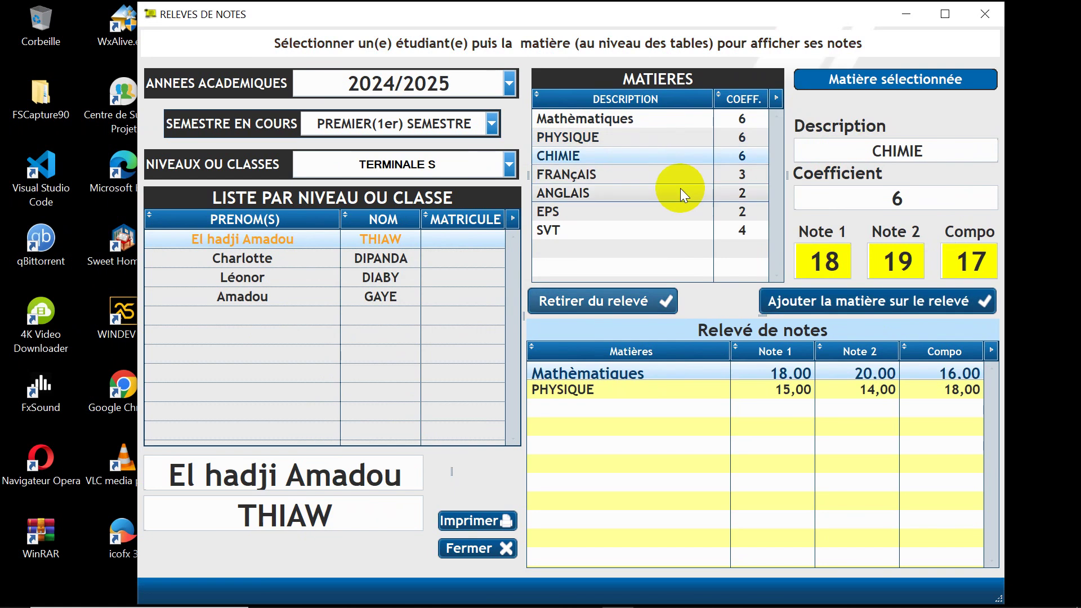
{"action": "left_click", "coordinate": [848, 303]}
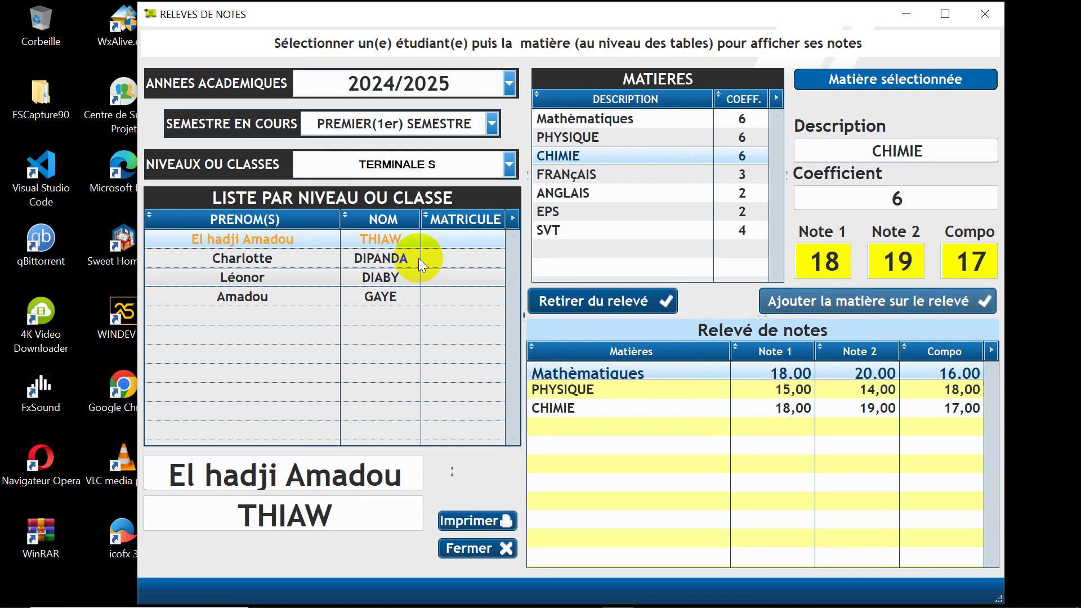
Step: Switch to the second student and browse the subjects from Mathèmatiques down to SVT
{"action": "left_click", "coordinate": [282, 261]}
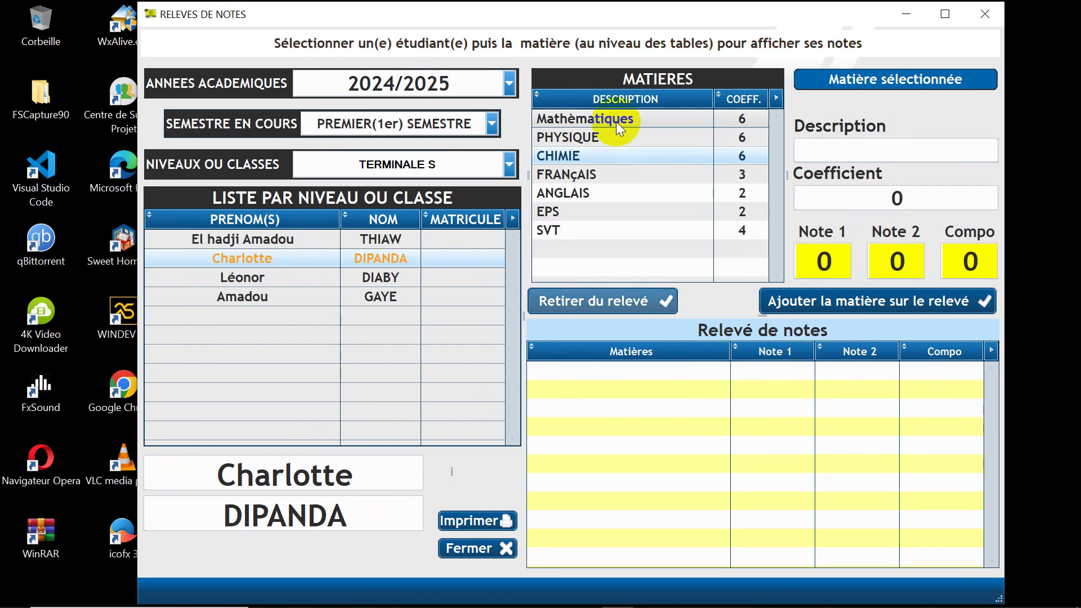
{"action": "left_click", "coordinate": [643, 124]}
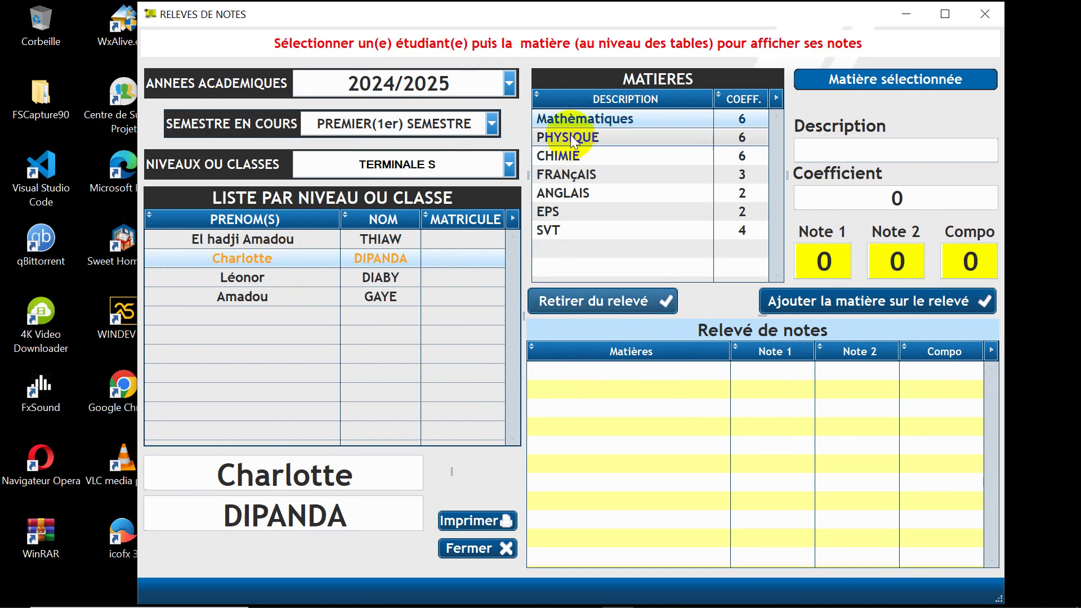
{"action": "left_click", "coordinate": [563, 156]}
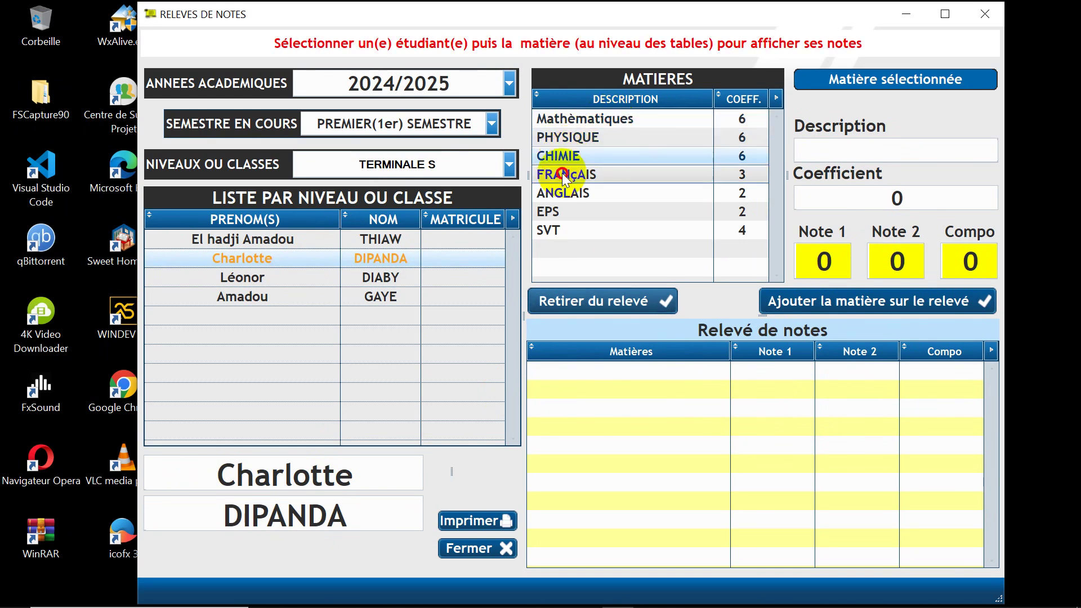
{"action": "left_click", "coordinate": [562, 174]}
{"action": "left_click", "coordinate": [556, 189]}
{"action": "left_click", "coordinate": [547, 211]}
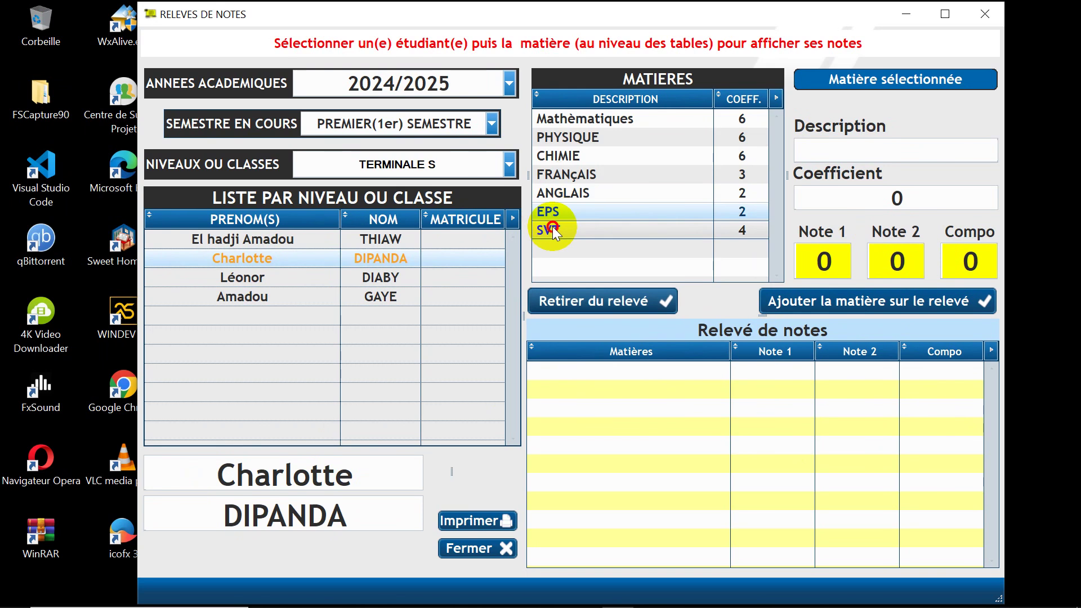
{"action": "left_click", "coordinate": [549, 228]}
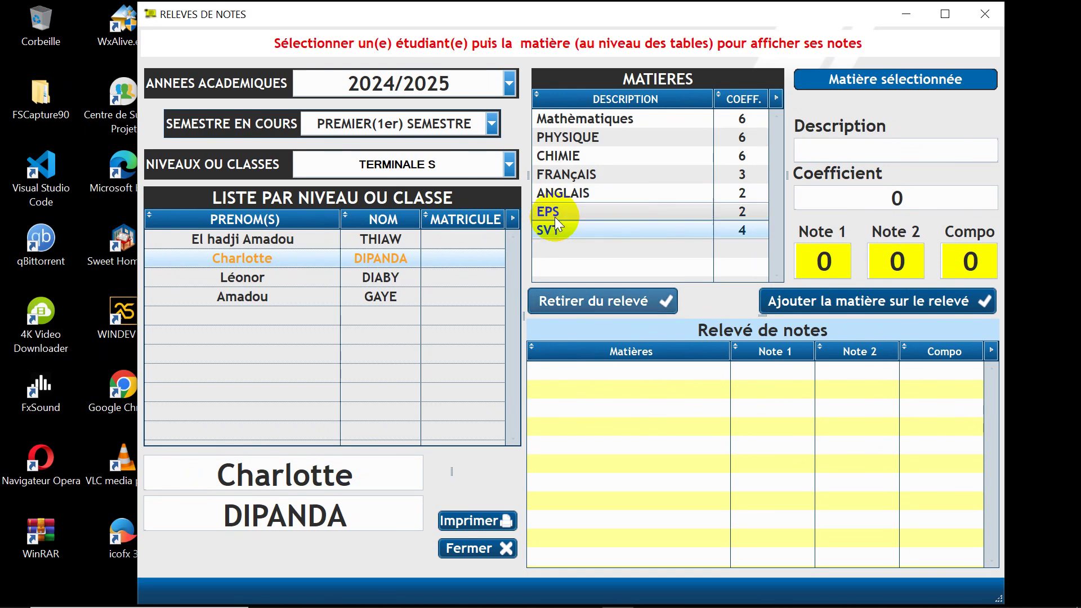
Step: Return to the first student and re-add Mathèmatiques and PHYSIQUE, dismissing the already-added warnings
{"action": "left_click", "coordinate": [288, 239]}
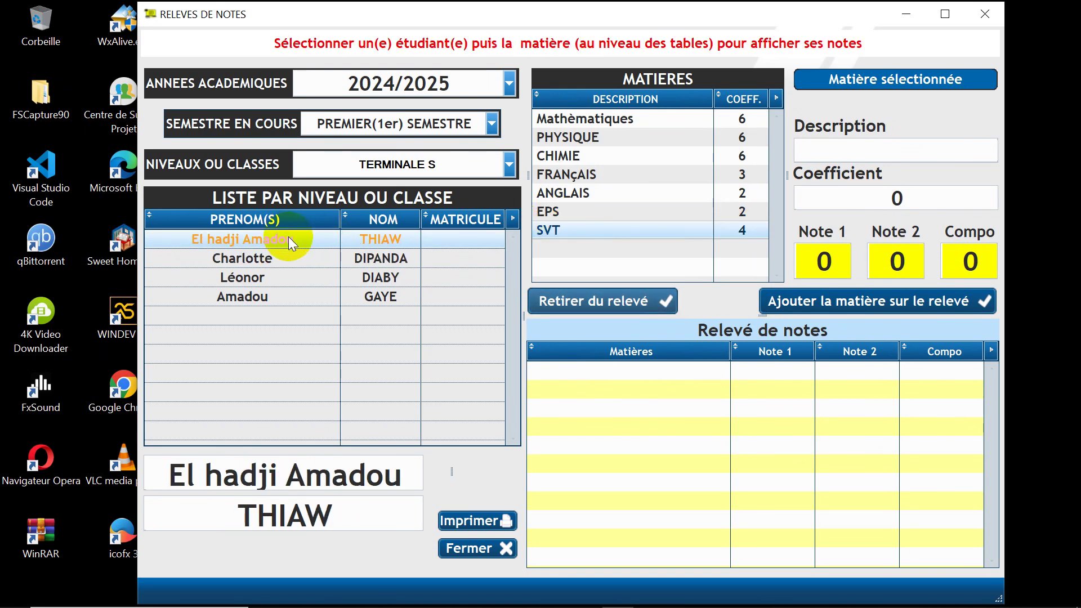
{"action": "left_click", "coordinate": [579, 118]}
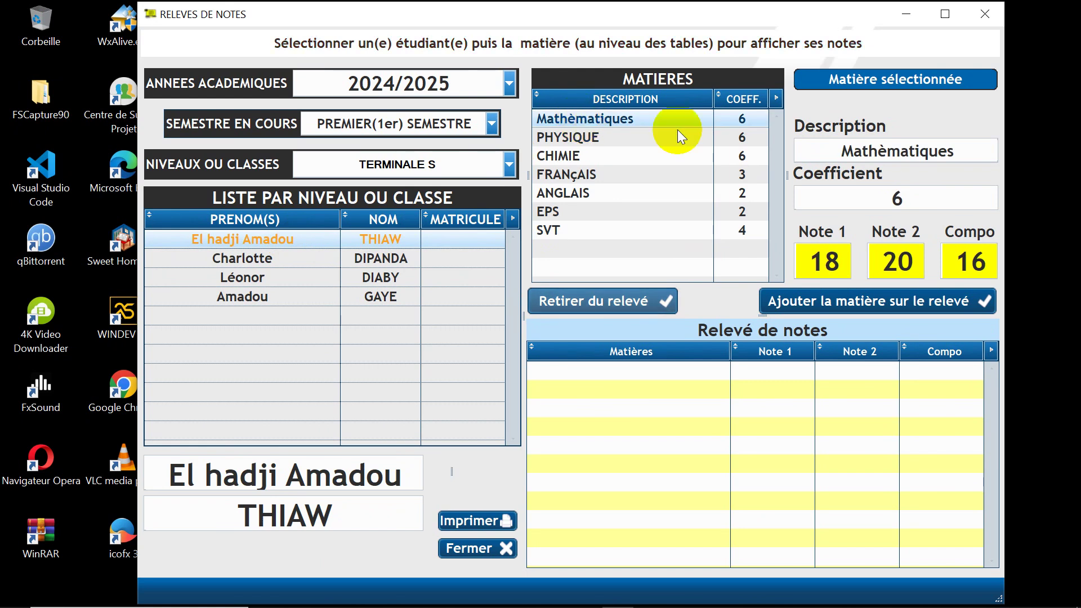
{"action": "left_click", "coordinate": [823, 300]}
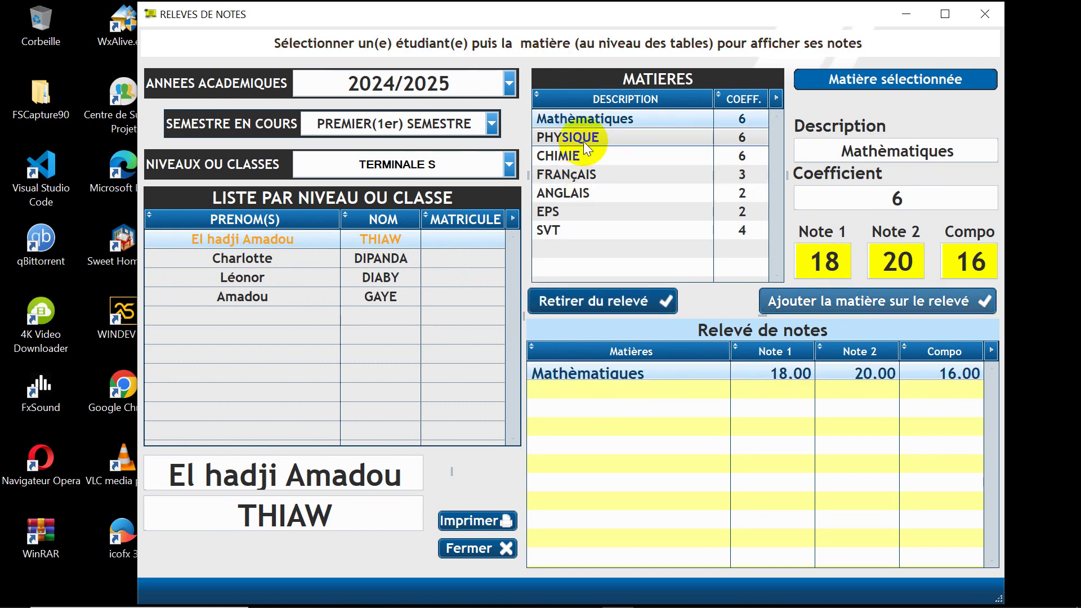
{"action": "left_click", "coordinate": [583, 139]}
{"action": "left_click", "coordinate": [801, 303]}
{"action": "left_click", "coordinate": [800, 302]}
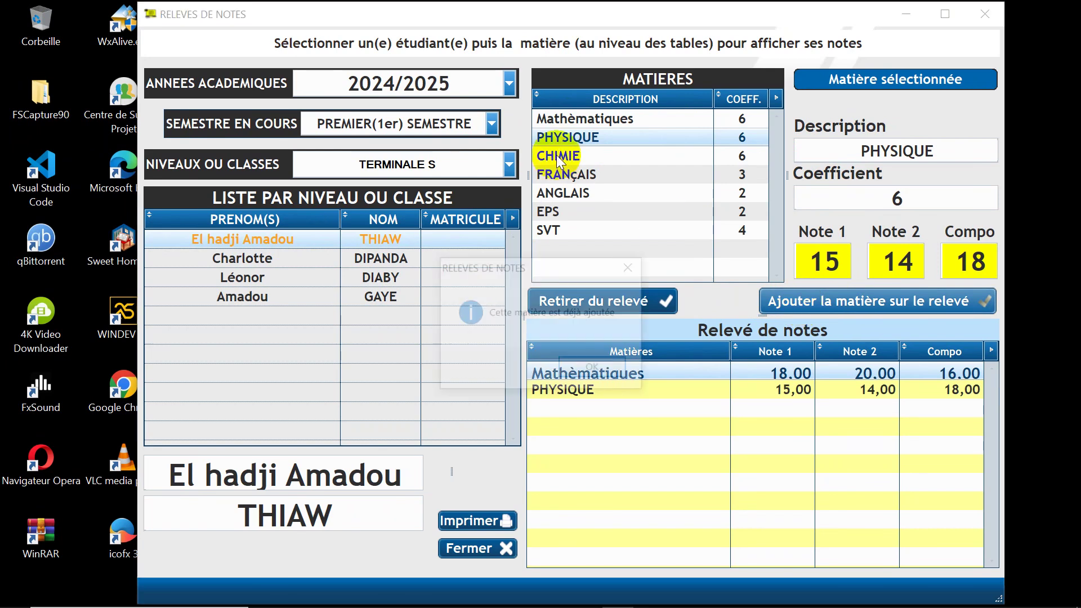
{"action": "left_click", "coordinate": [595, 369]}
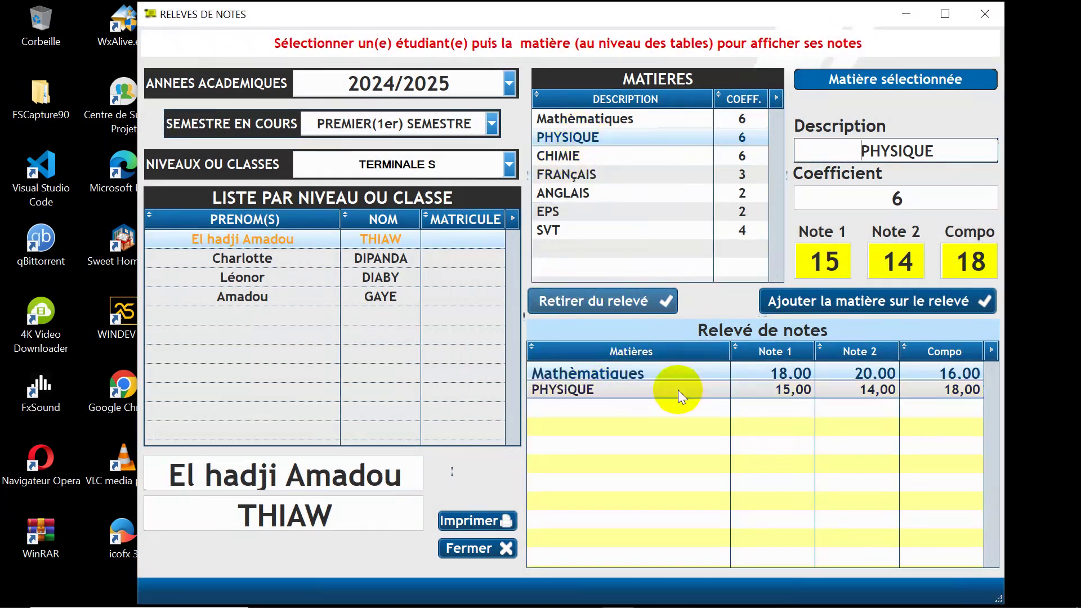
{"action": "left_click", "coordinate": [848, 302]}
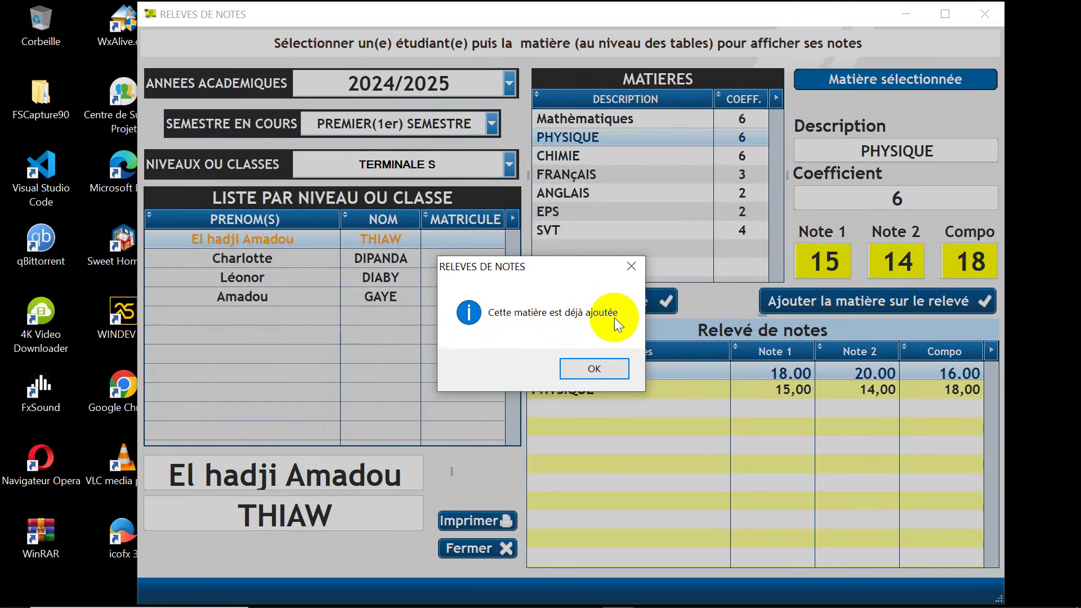
{"action": "left_click", "coordinate": [595, 370]}
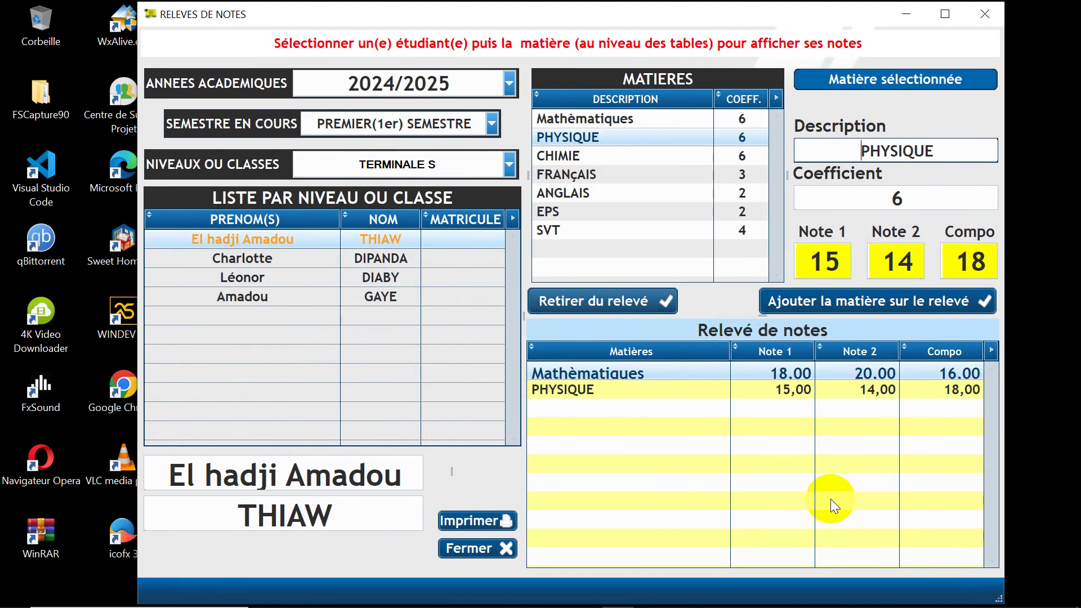
Step: Add CHIMIE, FRANÇAIS, ANGLAIS, EPS and SVT (16,00 grades) to the first student's relevé
{"action": "left_click", "coordinate": [555, 157]}
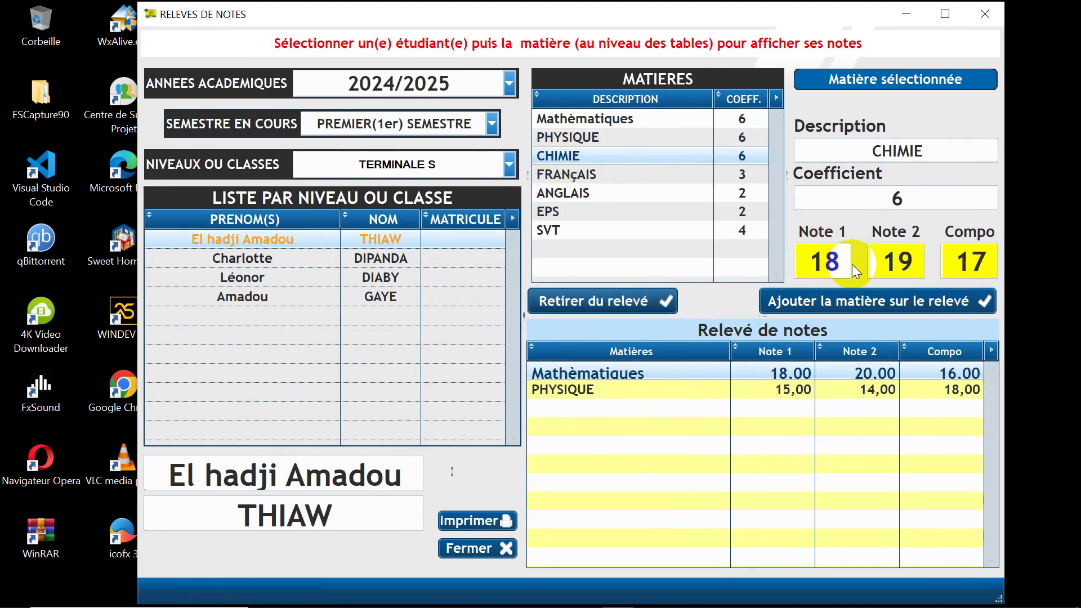
{"action": "left_click", "coordinate": [848, 299]}
{"action": "left_click", "coordinate": [598, 173]}
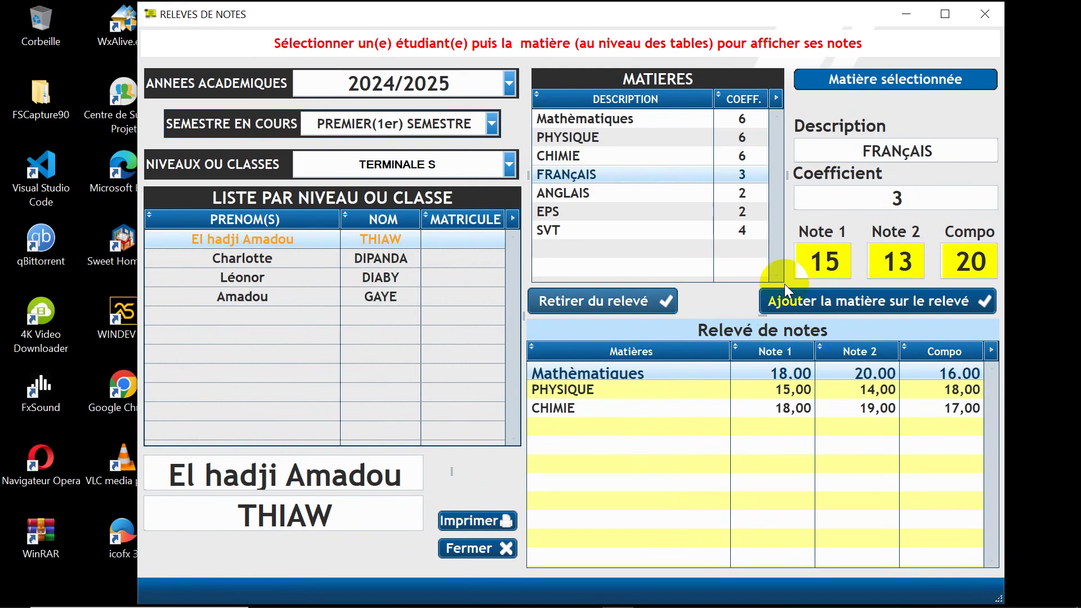
{"action": "left_click", "coordinate": [805, 300]}
{"action": "left_click", "coordinate": [586, 192]}
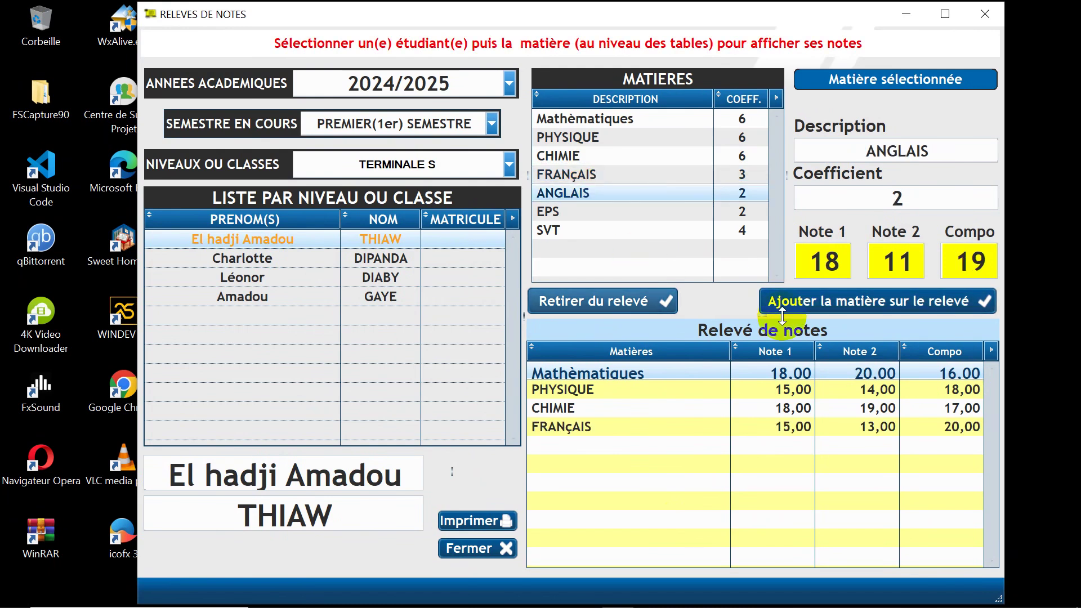
{"action": "left_click", "coordinate": [821, 299]}
{"action": "left_click", "coordinate": [579, 212]}
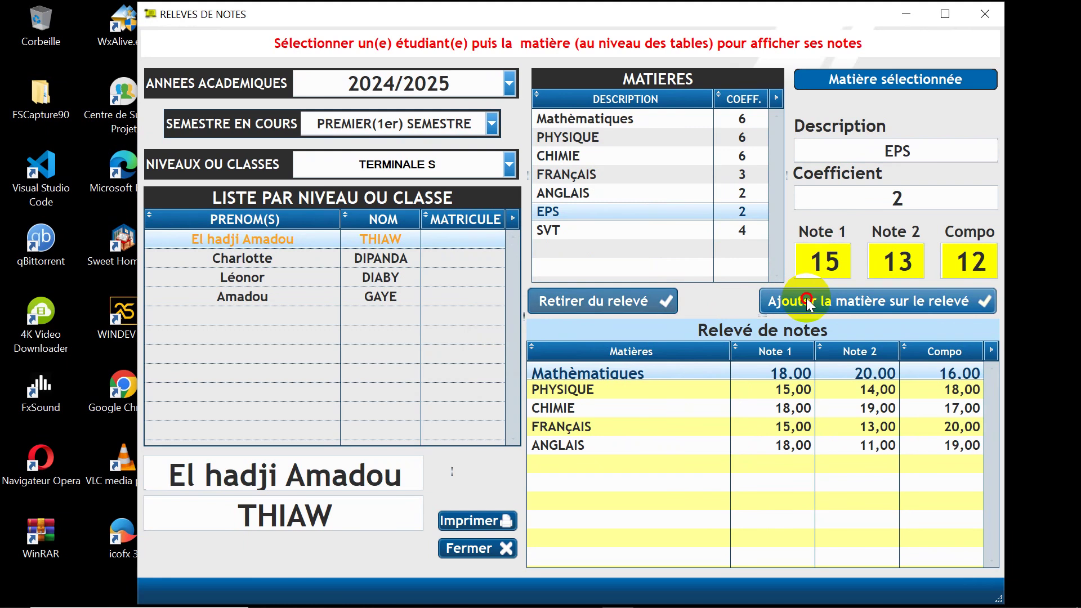
{"action": "left_click", "coordinate": [777, 300]}
{"action": "left_click", "coordinate": [620, 229]}
{"action": "left_click", "coordinate": [804, 304]}
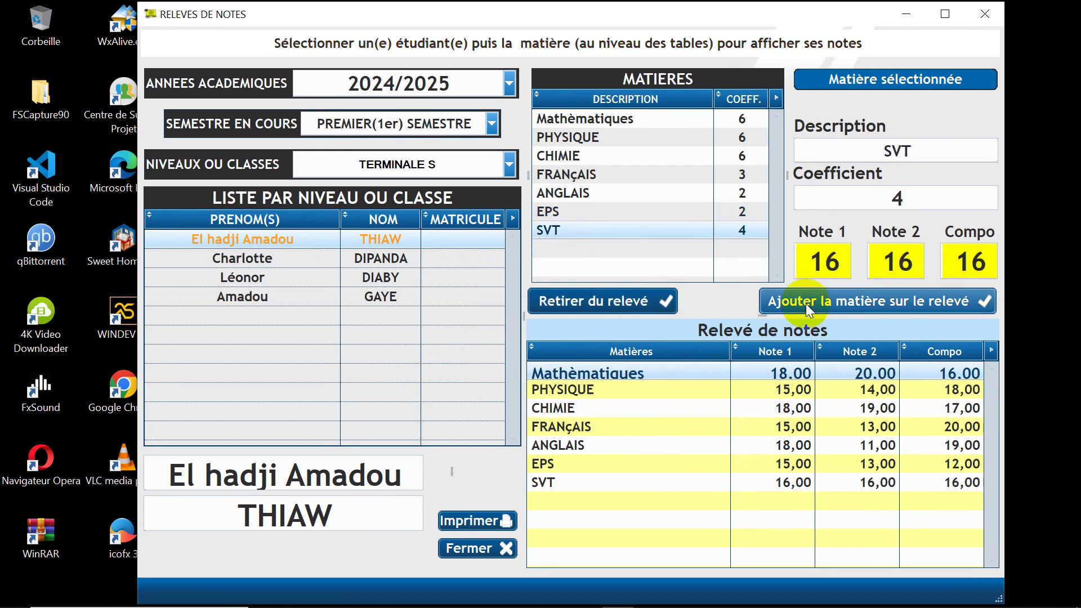
{"action": "left_click", "coordinate": [473, 519]}
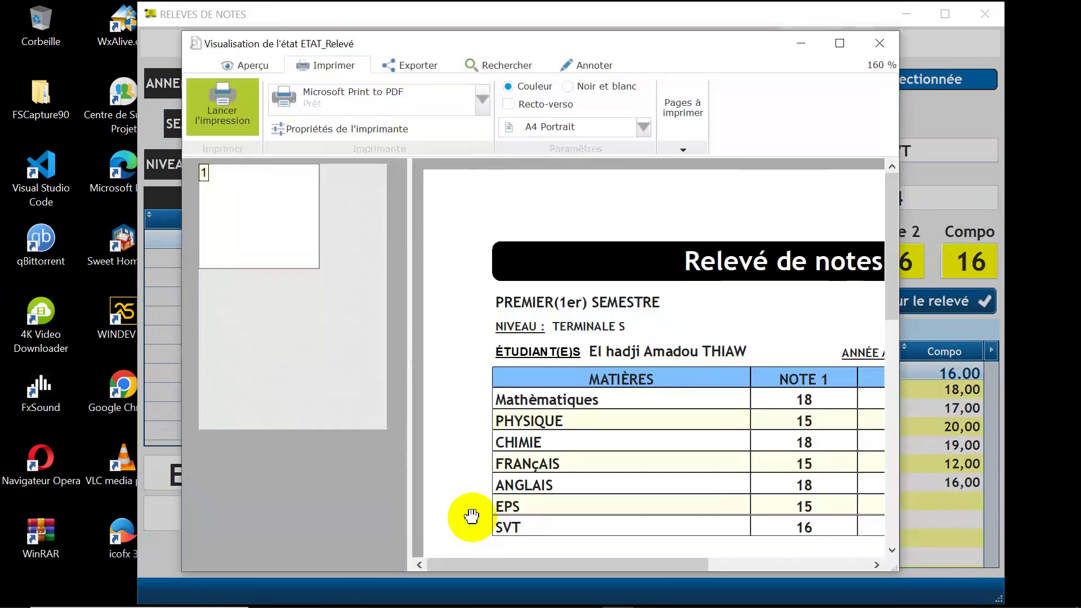
{"action": "left_click", "coordinate": [839, 44]}
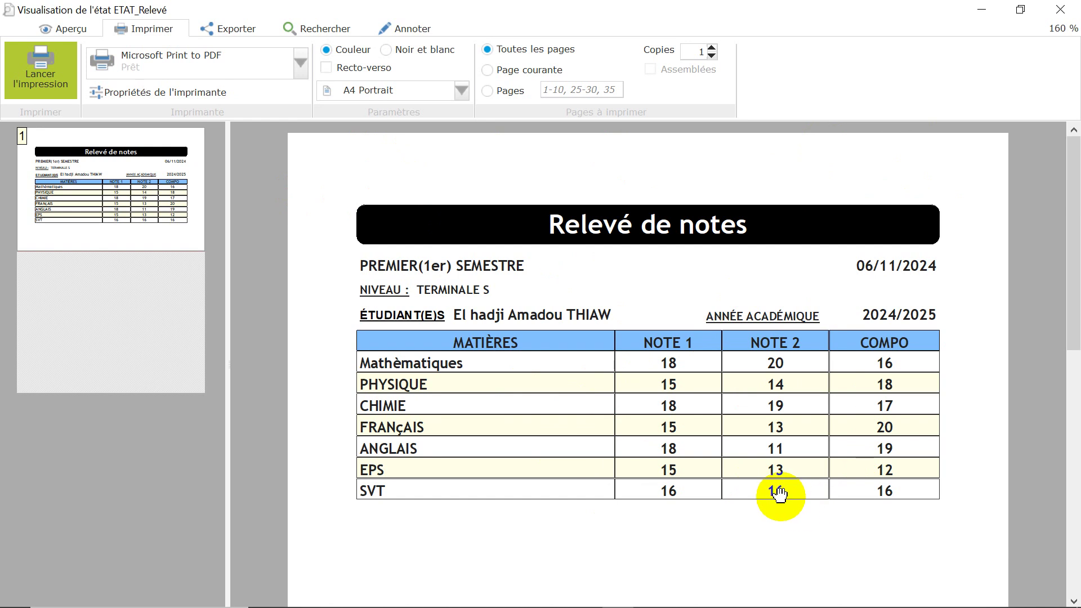
{"action": "left_click", "coordinate": [1062, 10]}
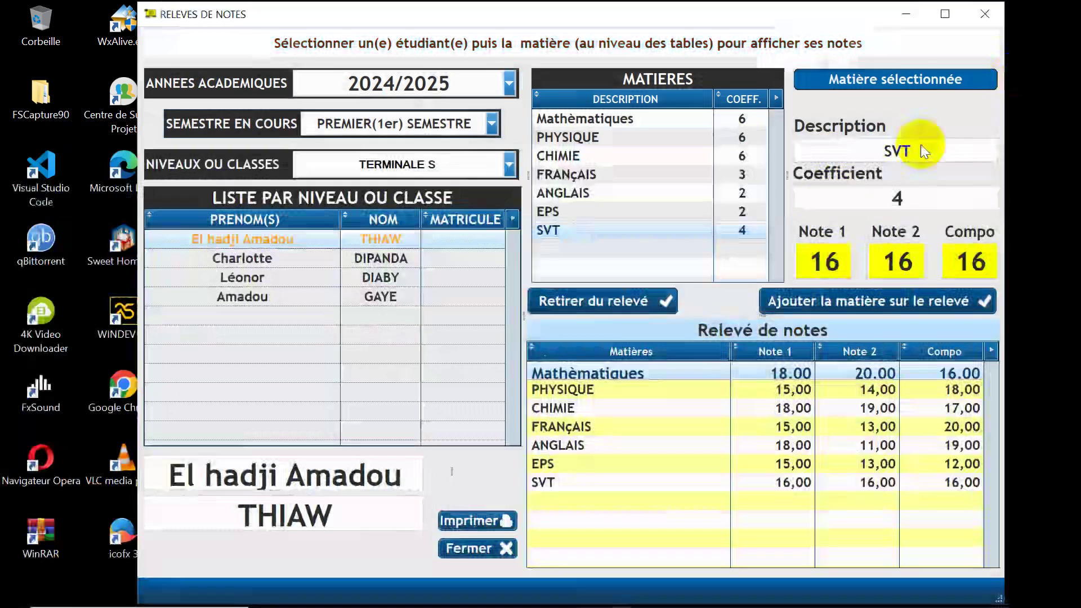
Step: Close the relevé de notes form and open the Bulletin semestriel form
{"action": "left_click", "coordinate": [471, 547]}
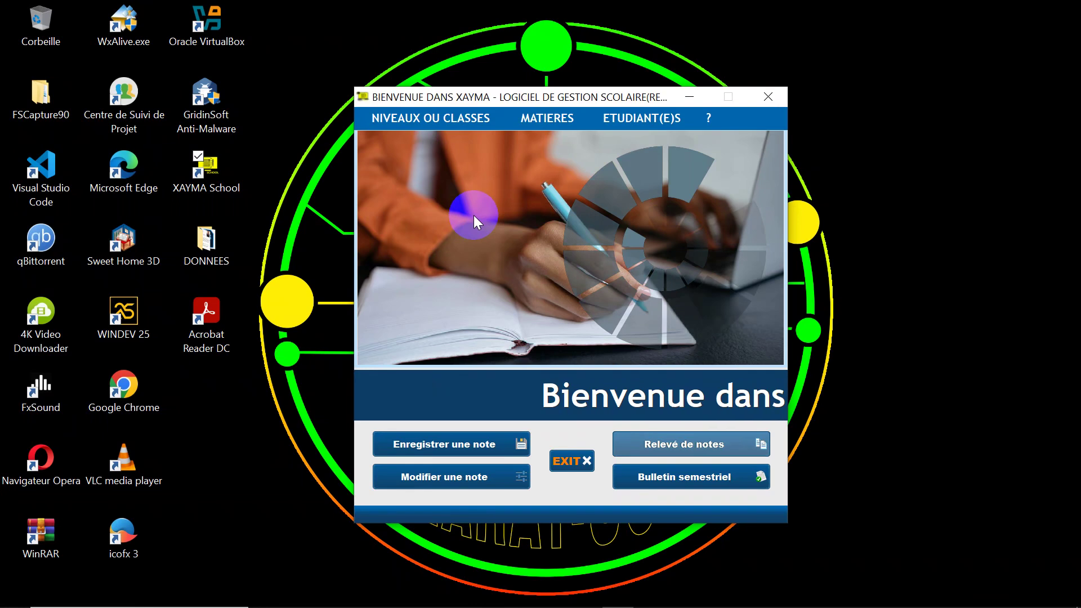
{"action": "left_click", "coordinate": [653, 477]}
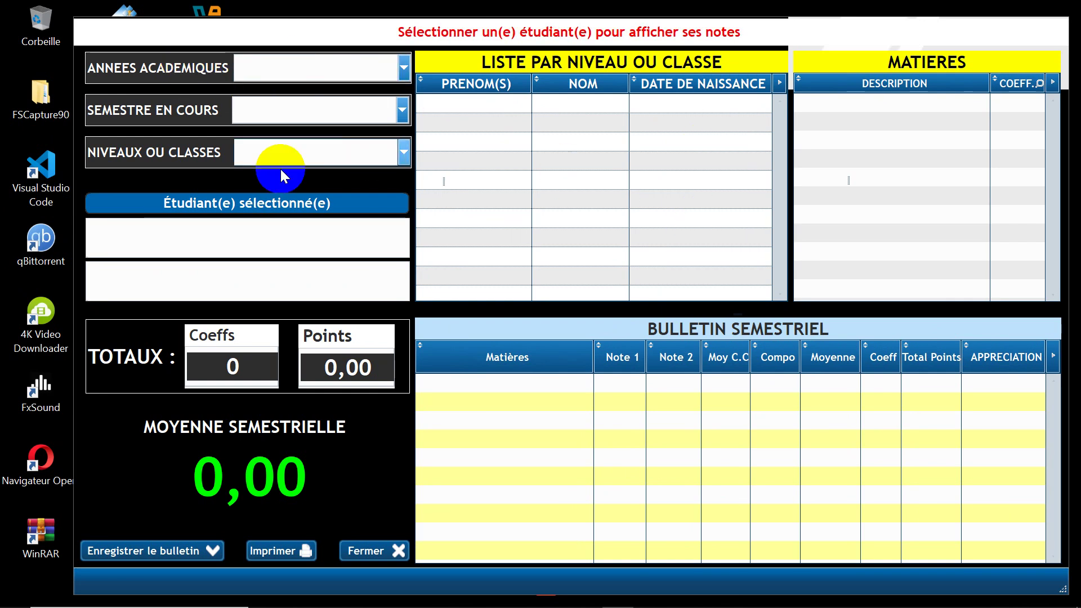
Step: Load the first TERMINALE S student's 2024/2025 first-semester bulletin: 579,50 points, average 16,56
{"action": "left_click", "coordinate": [333, 66]}
{"action": "left_click", "coordinate": [327, 89]}
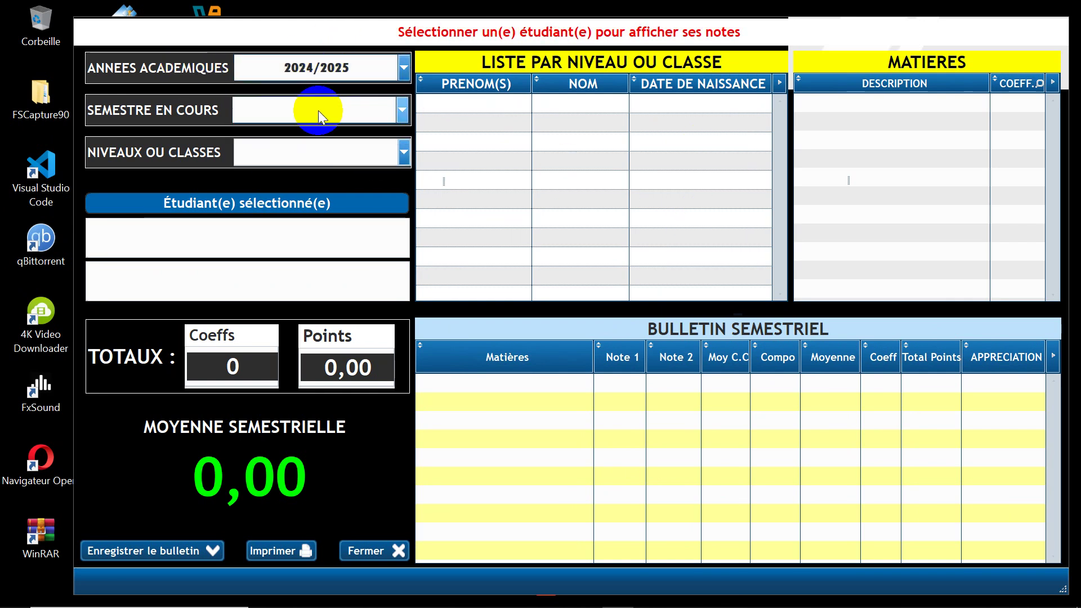
{"action": "left_click", "coordinate": [317, 111]}
{"action": "left_click", "coordinate": [322, 137]}
{"action": "left_click", "coordinate": [312, 148]}
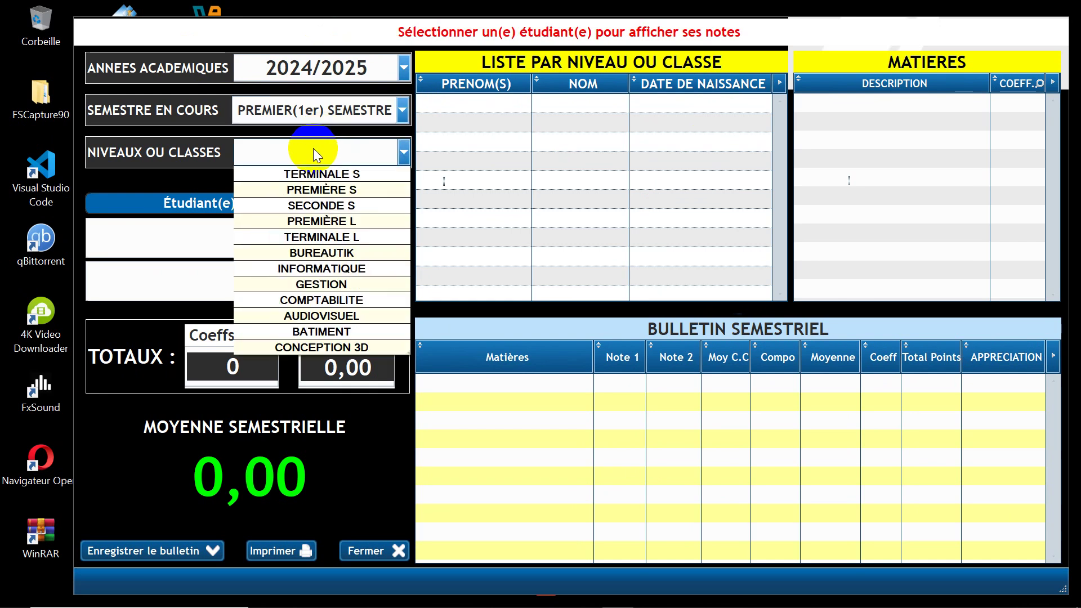
{"action": "left_click", "coordinate": [319, 170]}
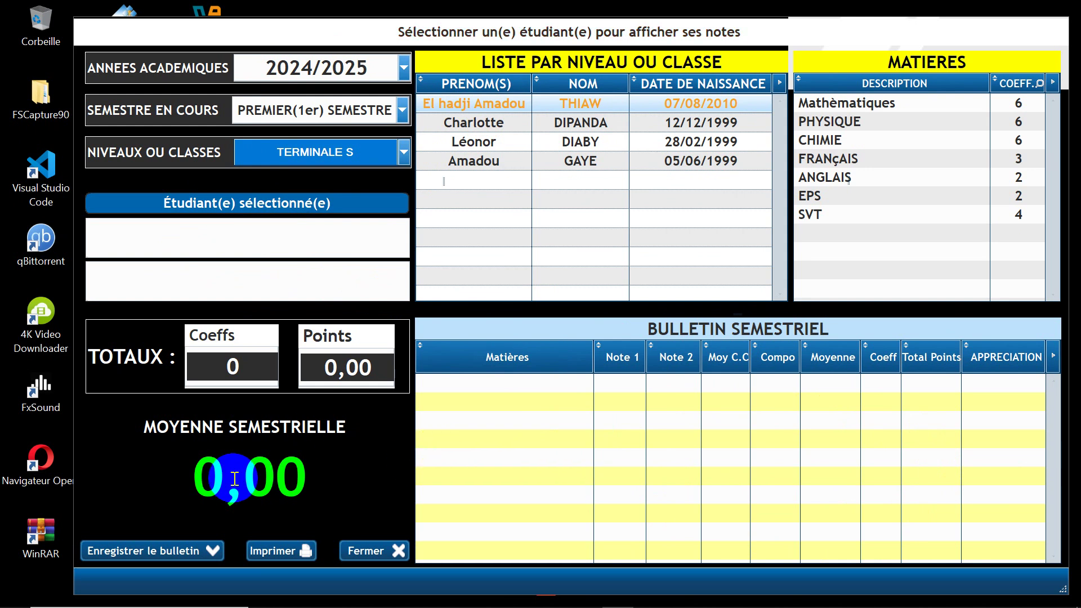
{"action": "left_click", "coordinate": [455, 102]}
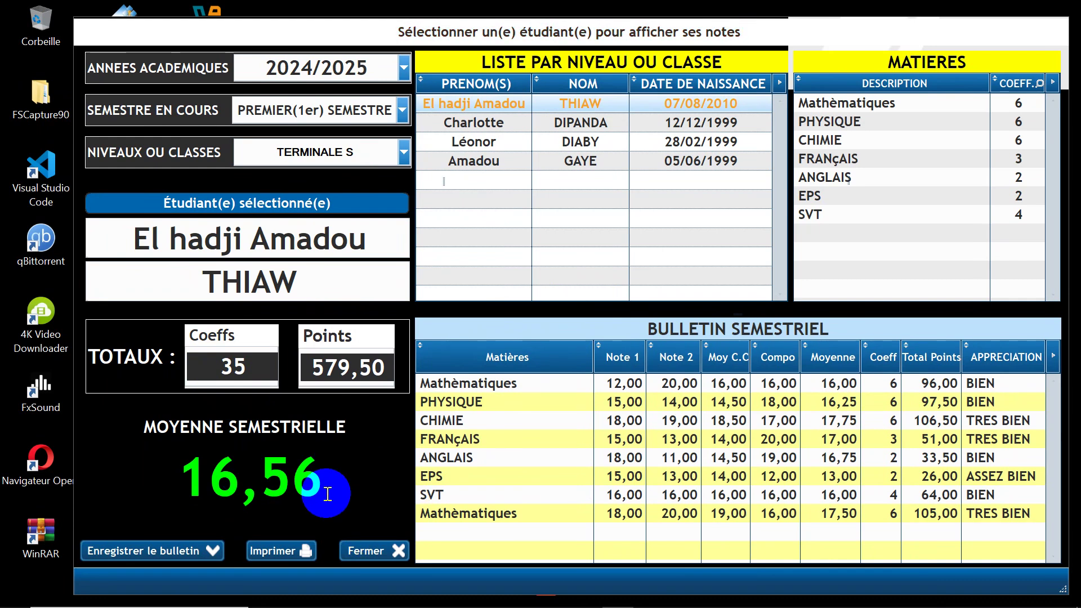
Step: Show the bulletin's print preview full screen at 100 % and scroll through the page
{"action": "left_click", "coordinate": [279, 552]}
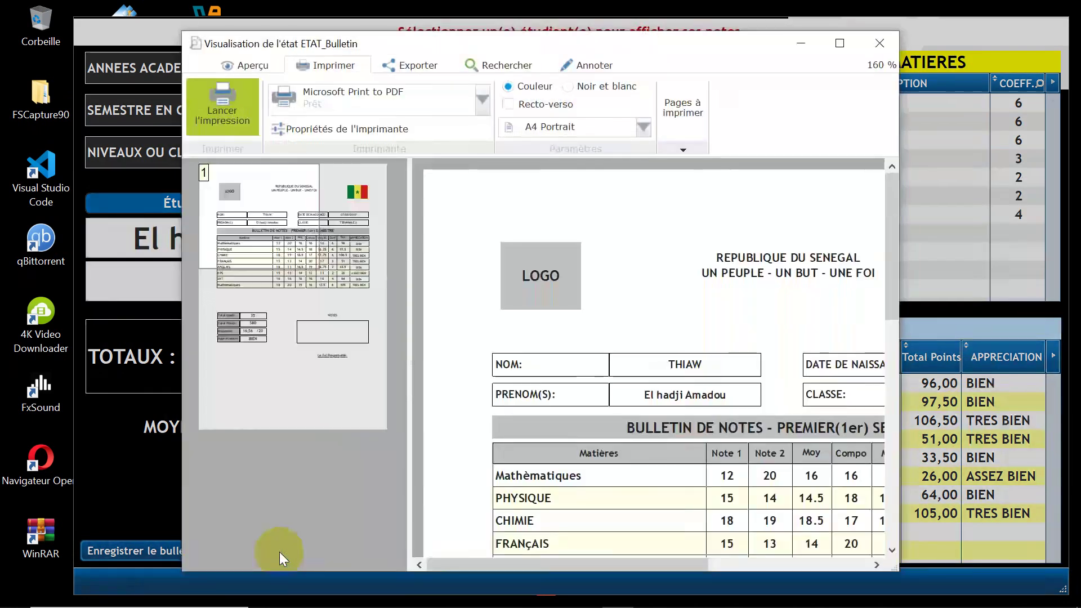
{"action": "left_click", "coordinate": [843, 41]}
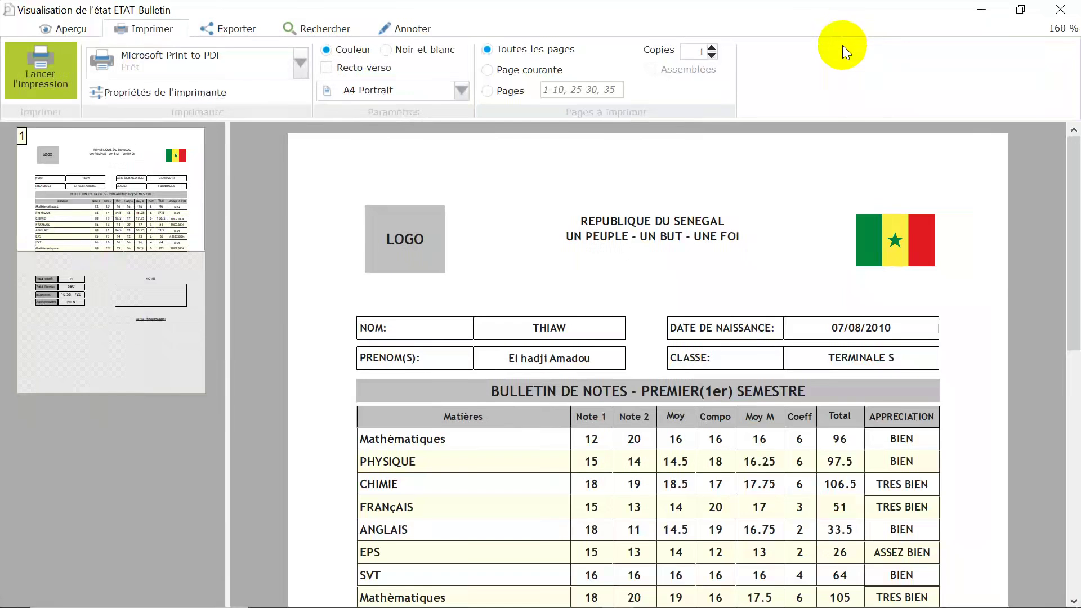
{"action": "left_click_drag", "start_coordinate": [125, 251], "coordinate": [113, 396]}
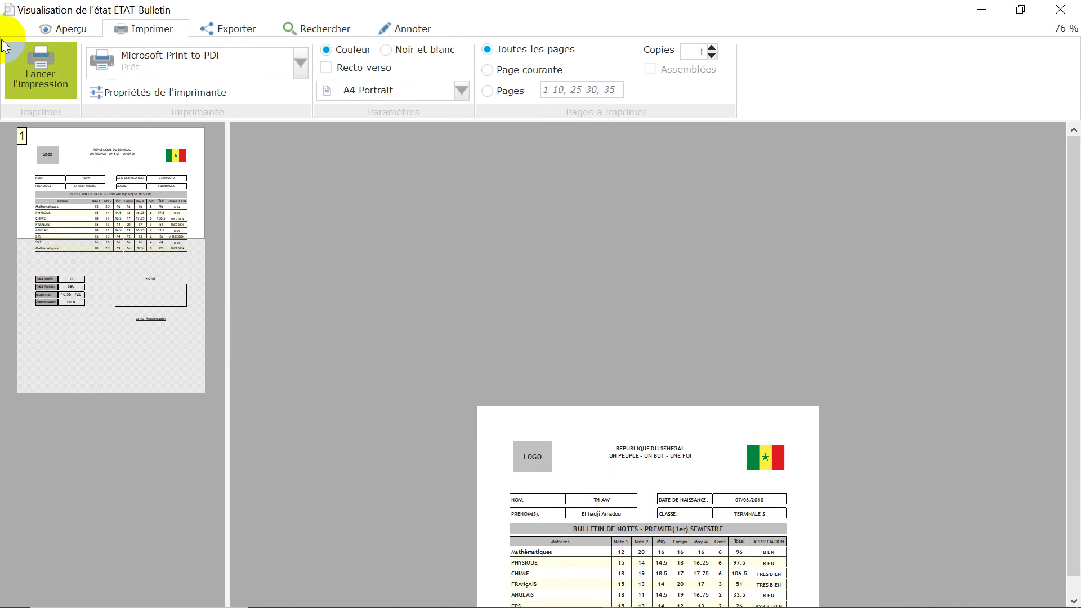
{"action": "left_click", "coordinate": [62, 27]}
{"action": "left_click", "coordinate": [20, 71]}
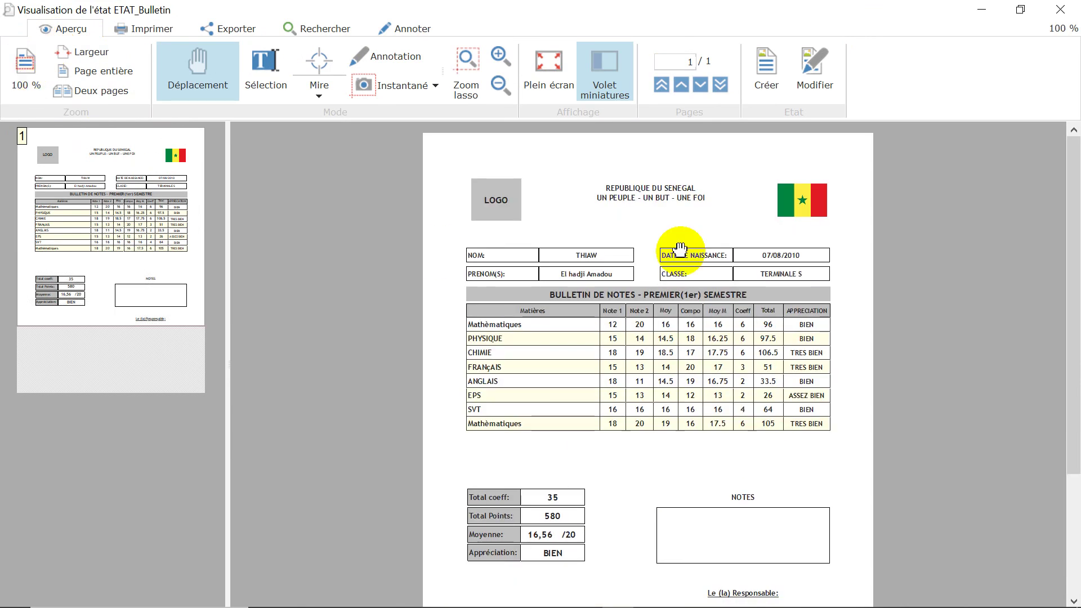
{"action": "scroll", "coordinate": [702, 242], "scroll_direction": "down", "scroll_amount": 3}
{"action": "scroll", "coordinate": [702, 243], "scroll_direction": "up", "scroll_amount": 3}
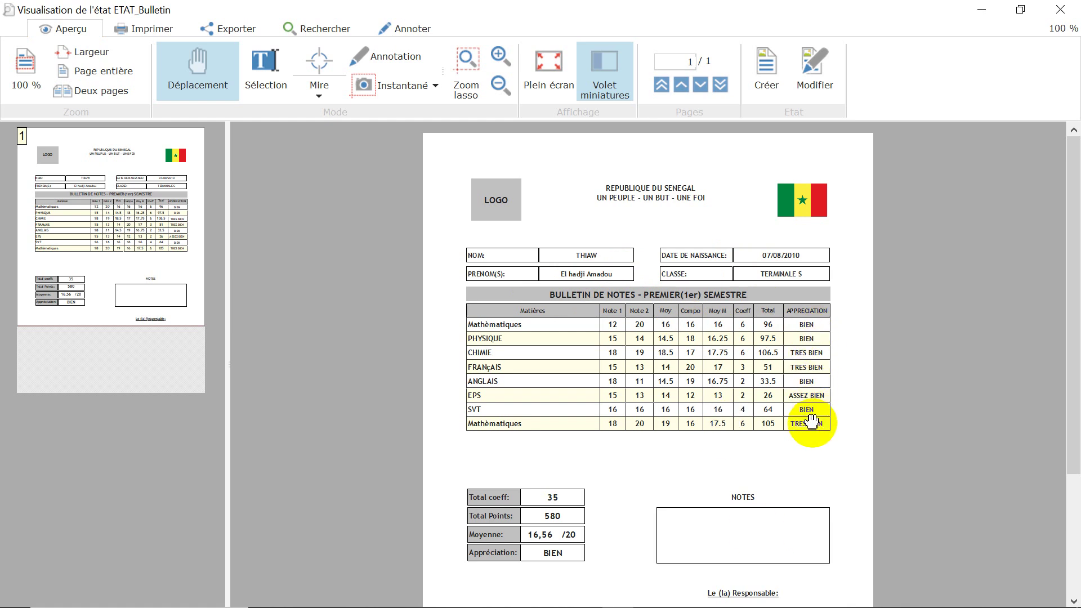
{"action": "scroll", "coordinate": [656, 476], "scroll_direction": "down", "scroll_amount": 3}
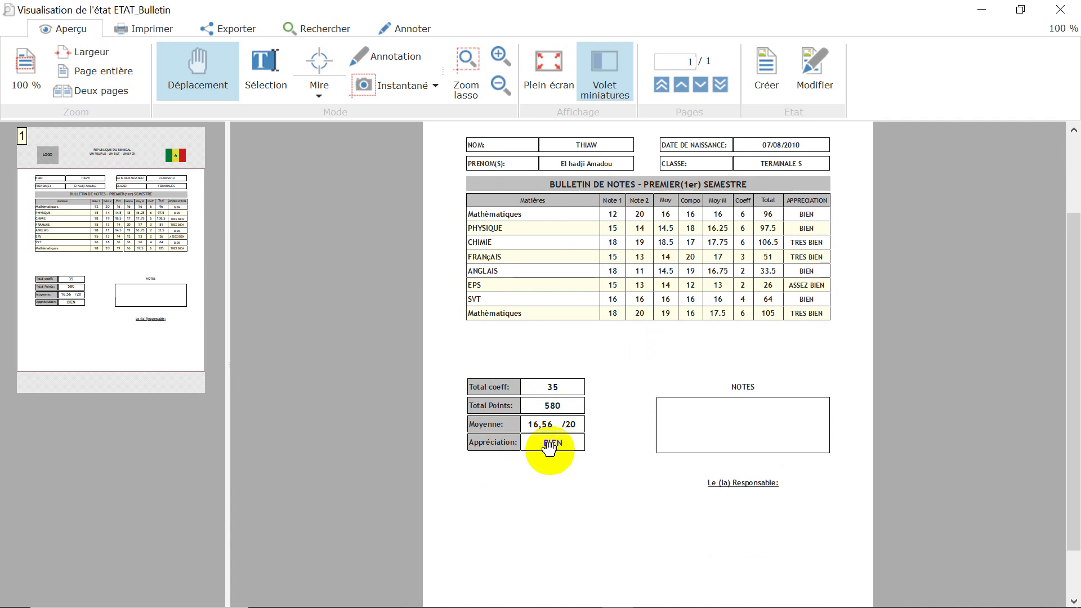
Step: Zoom the bulletin preview to 160 % to read it, then display the Imprimer print settings
{"action": "left_click", "coordinate": [503, 56]}
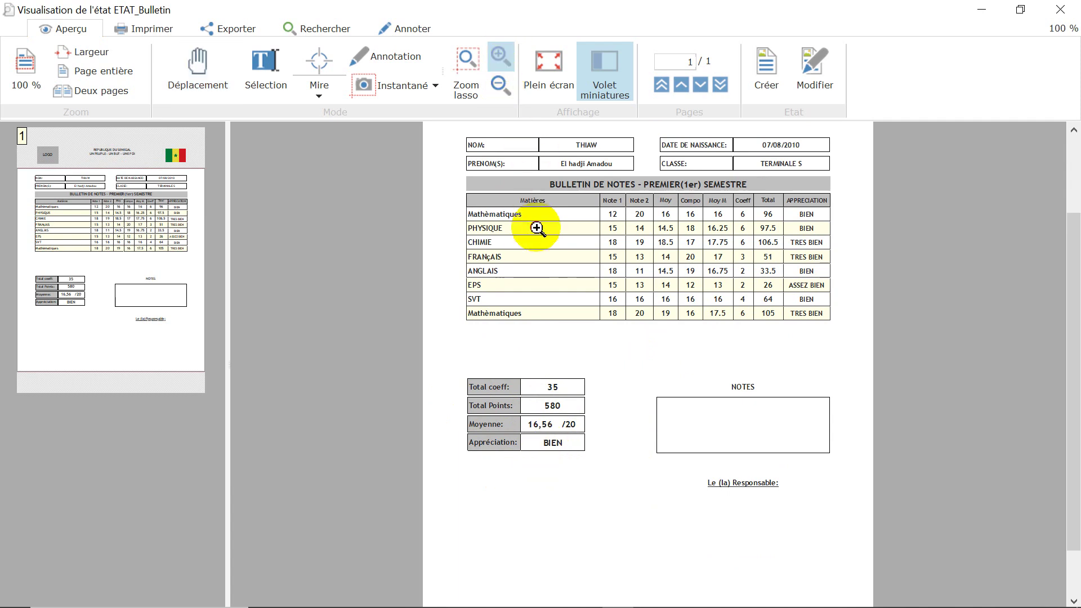
{"action": "left_click", "coordinate": [546, 240]}
{"action": "scroll", "coordinate": [549, 270], "scroll_direction": "down", "scroll_amount": 4}
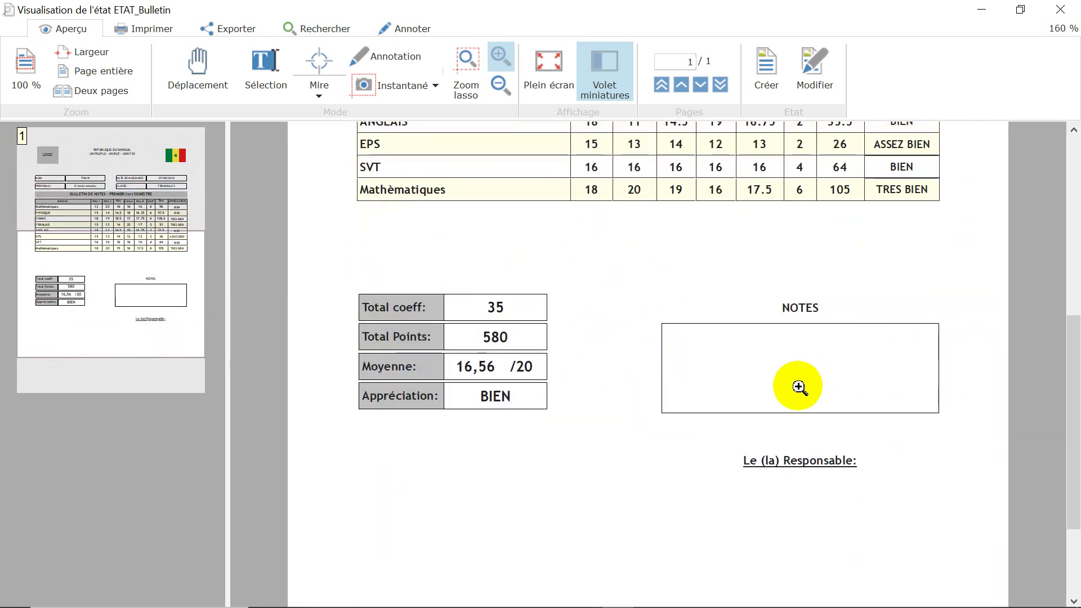
{"action": "scroll", "coordinate": [799, 387], "scroll_direction": "down", "scroll_amount": 1}
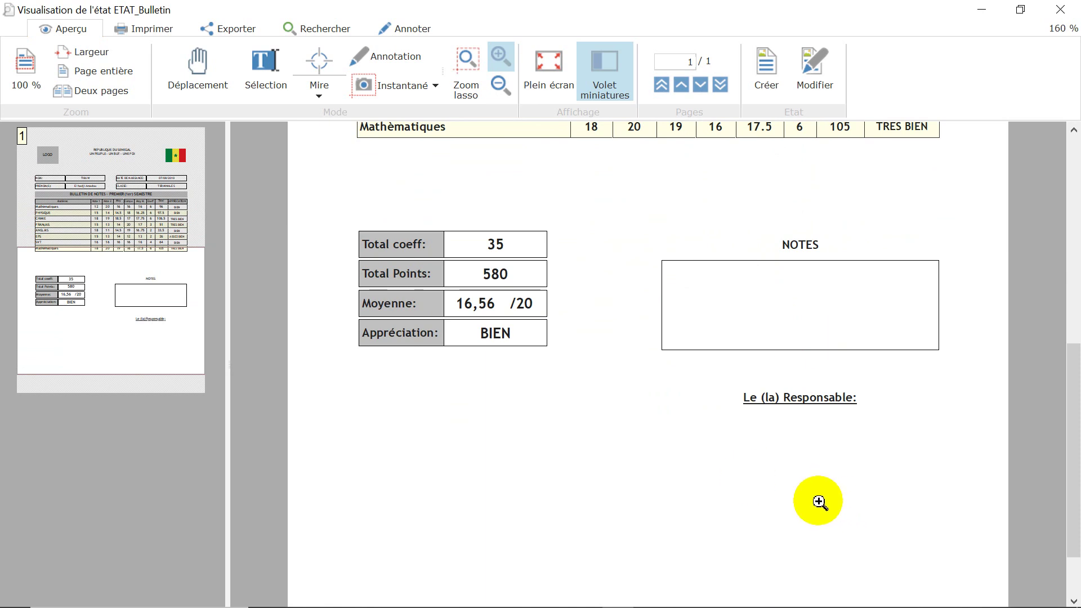
{"action": "scroll", "coordinate": [818, 501], "scroll_direction": "up", "scroll_amount": 7}
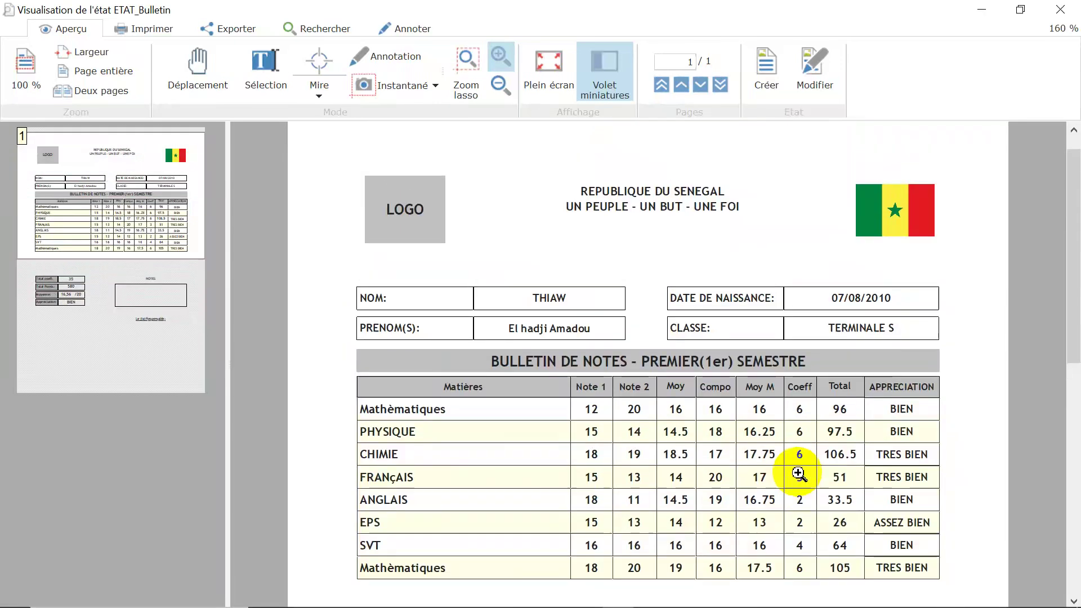
{"action": "scroll", "coordinate": [798, 474], "scroll_direction": "up", "scroll_amount": 1}
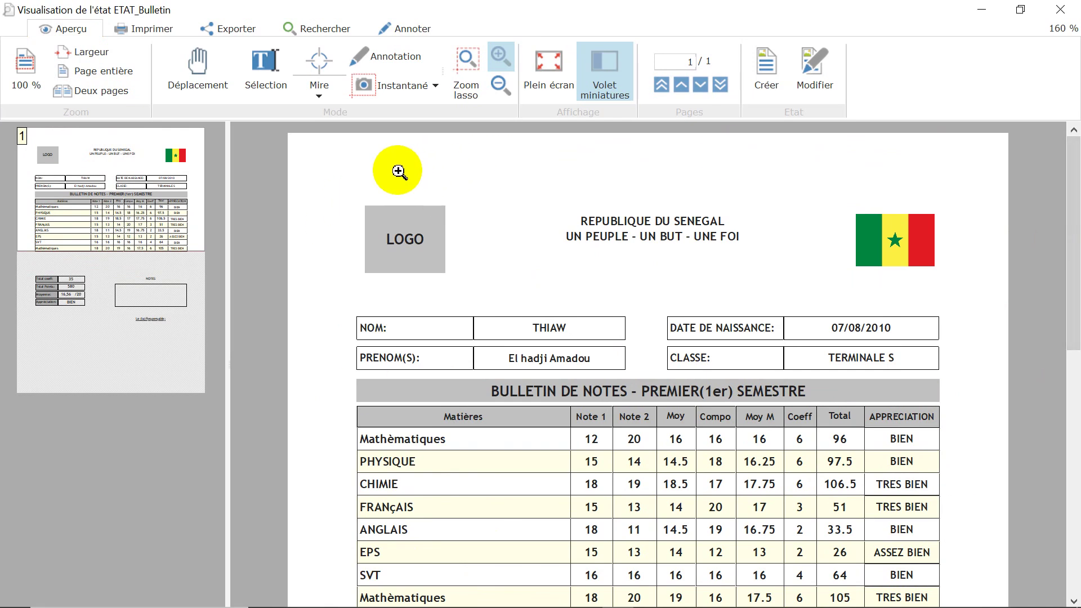
{"action": "left_click", "coordinate": [141, 29]}
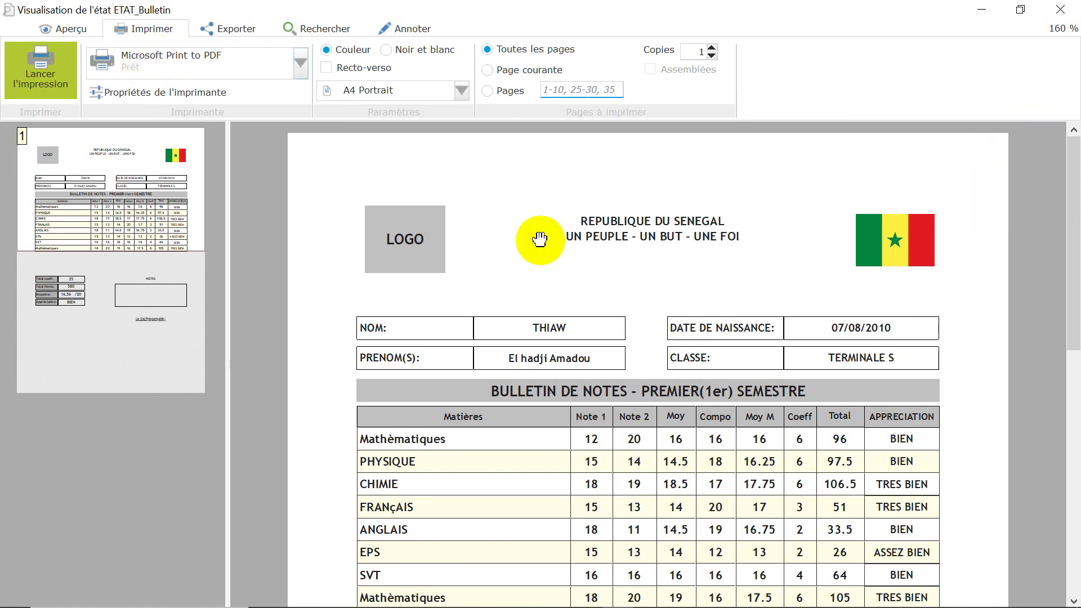
Step: Close the preview and the bulletin form, then exit XAYMA School
{"action": "left_click", "coordinate": [1059, 10]}
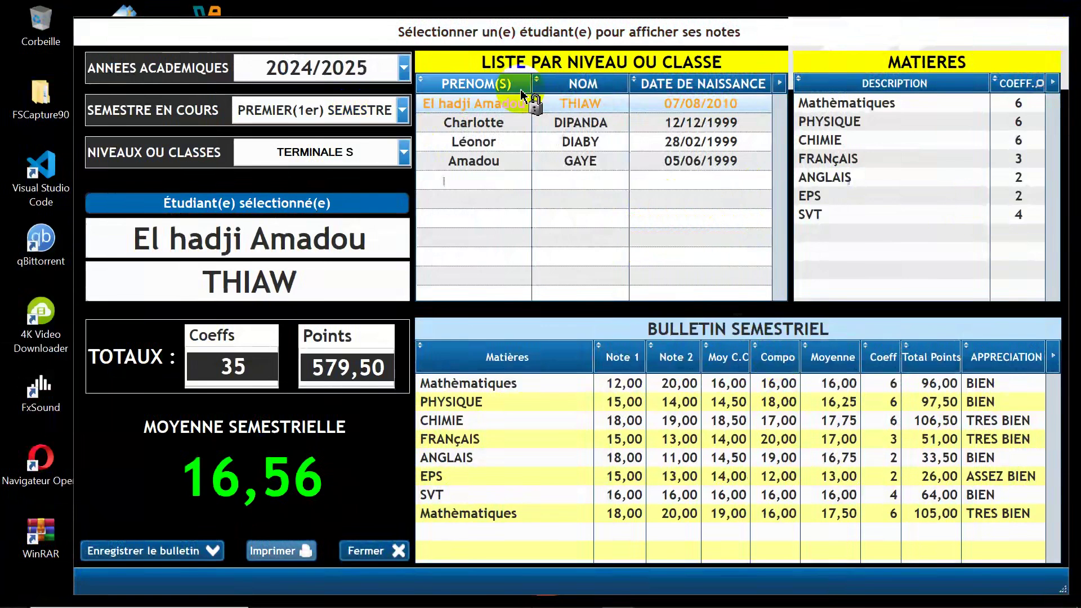
{"action": "left_click", "coordinate": [370, 550]}
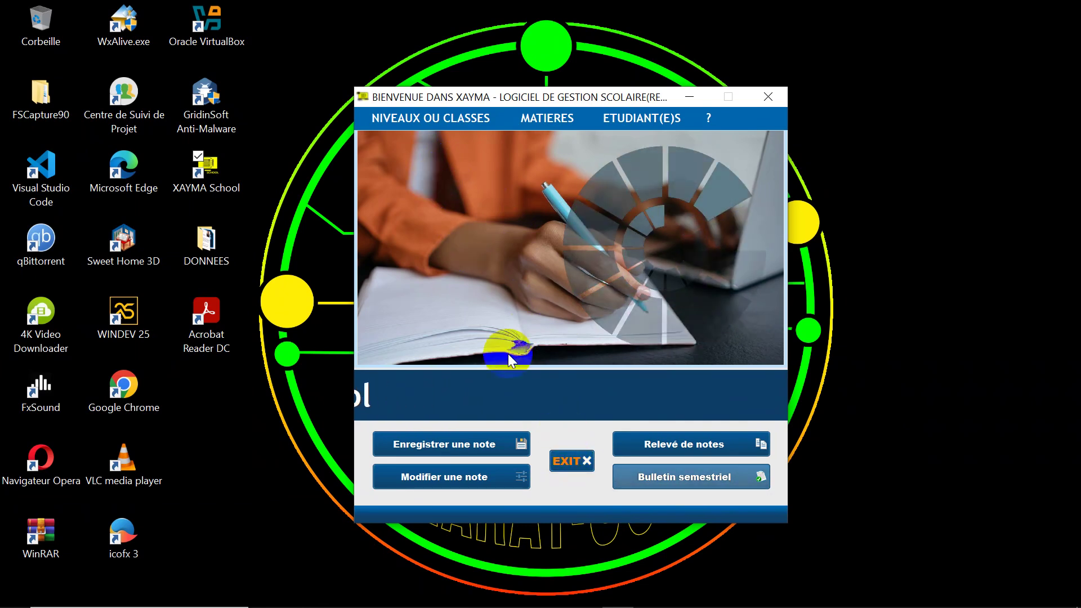
{"action": "left_click", "coordinate": [567, 460]}
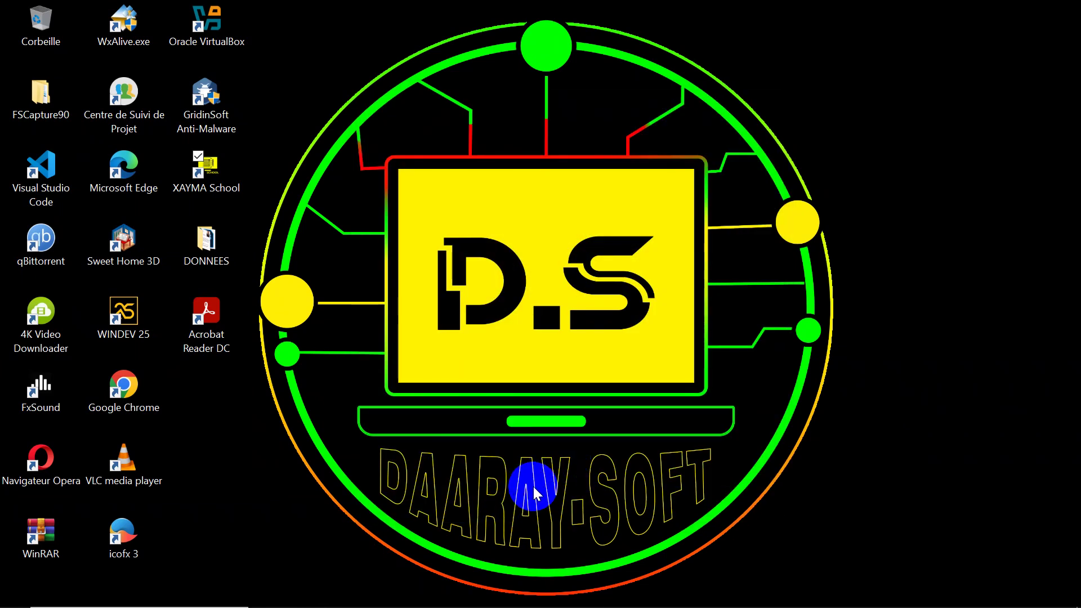
{"action": "mouse_move", "coordinate": [671, 606]}
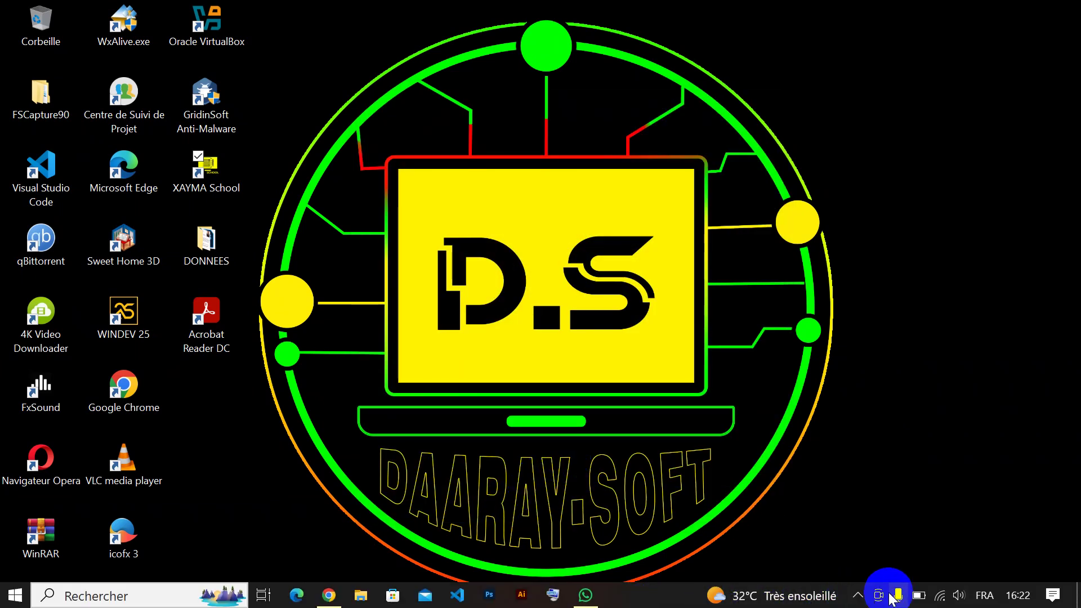